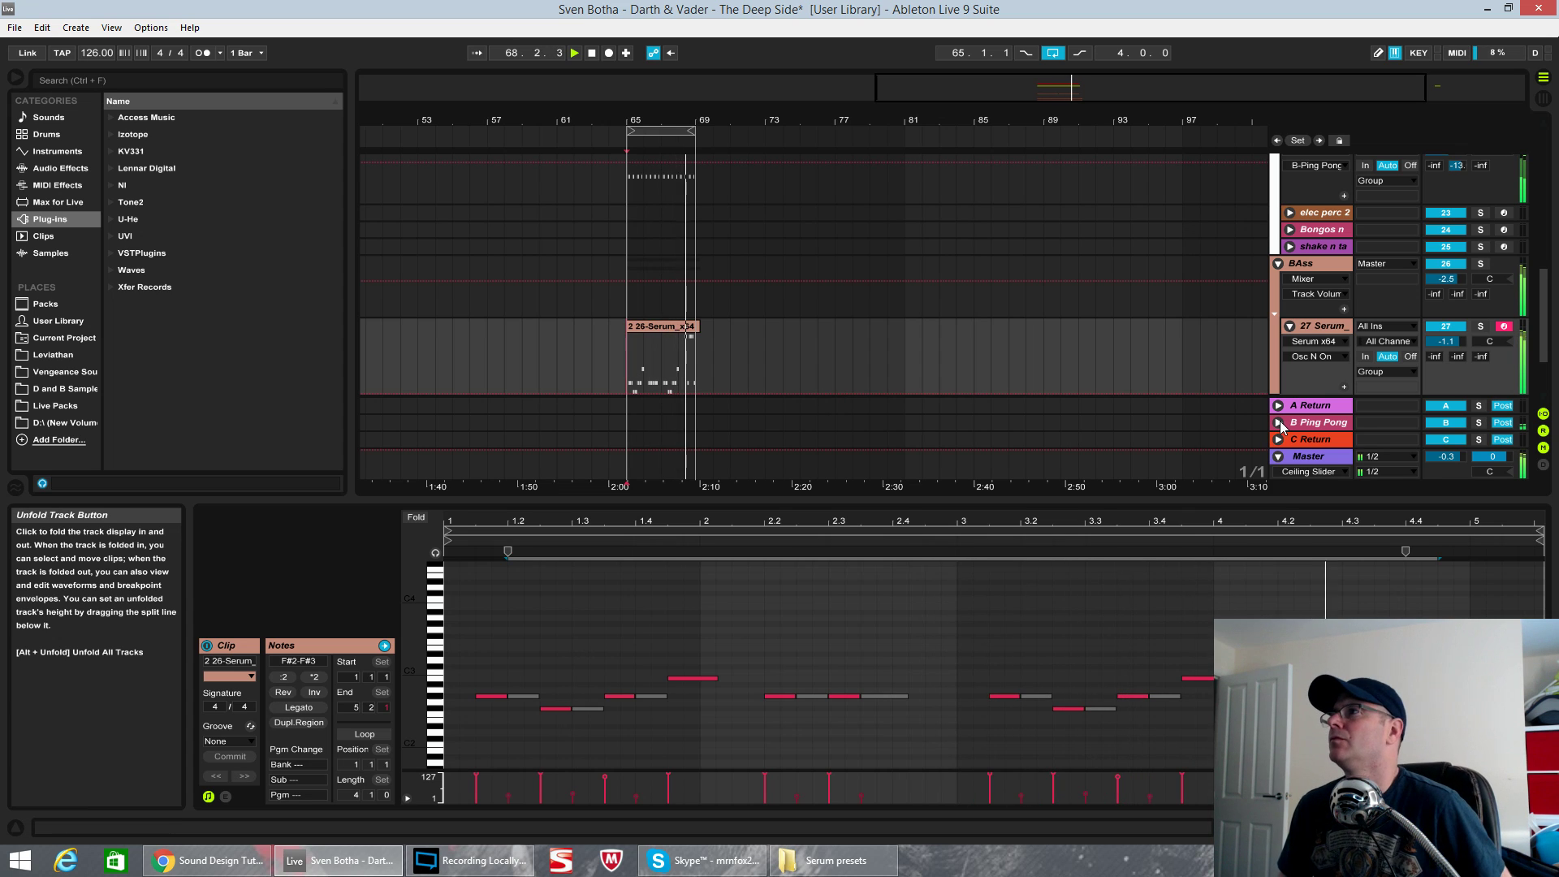
- Lower the second Serum layer (track 29) volume to -11.9 dB
scroll(1316, 304, "down", 3)
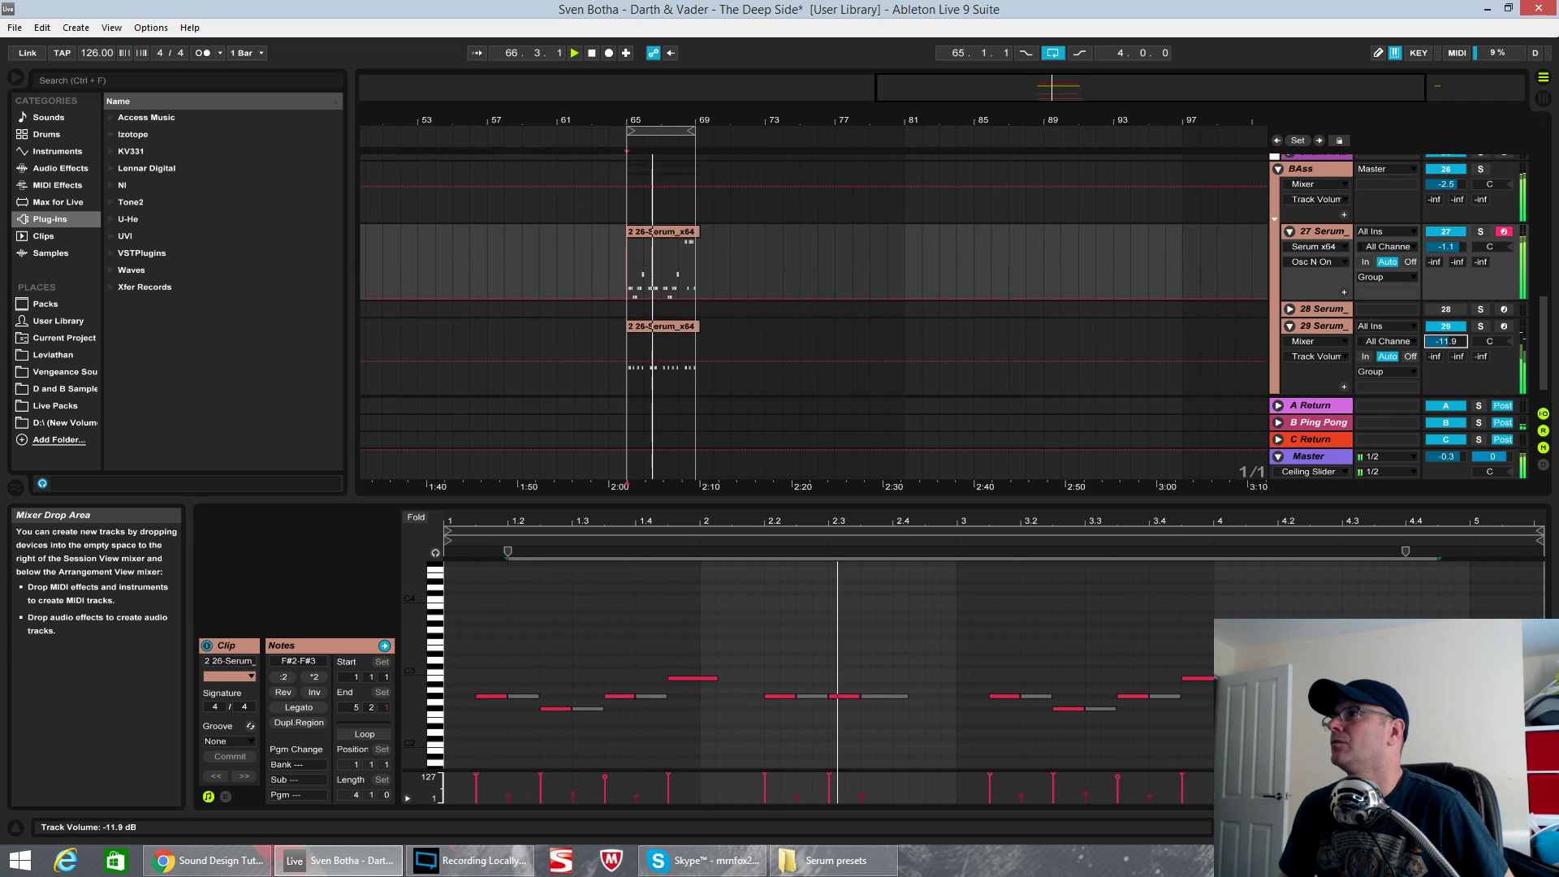
left_click_drag(1445, 351, 1444, 357)
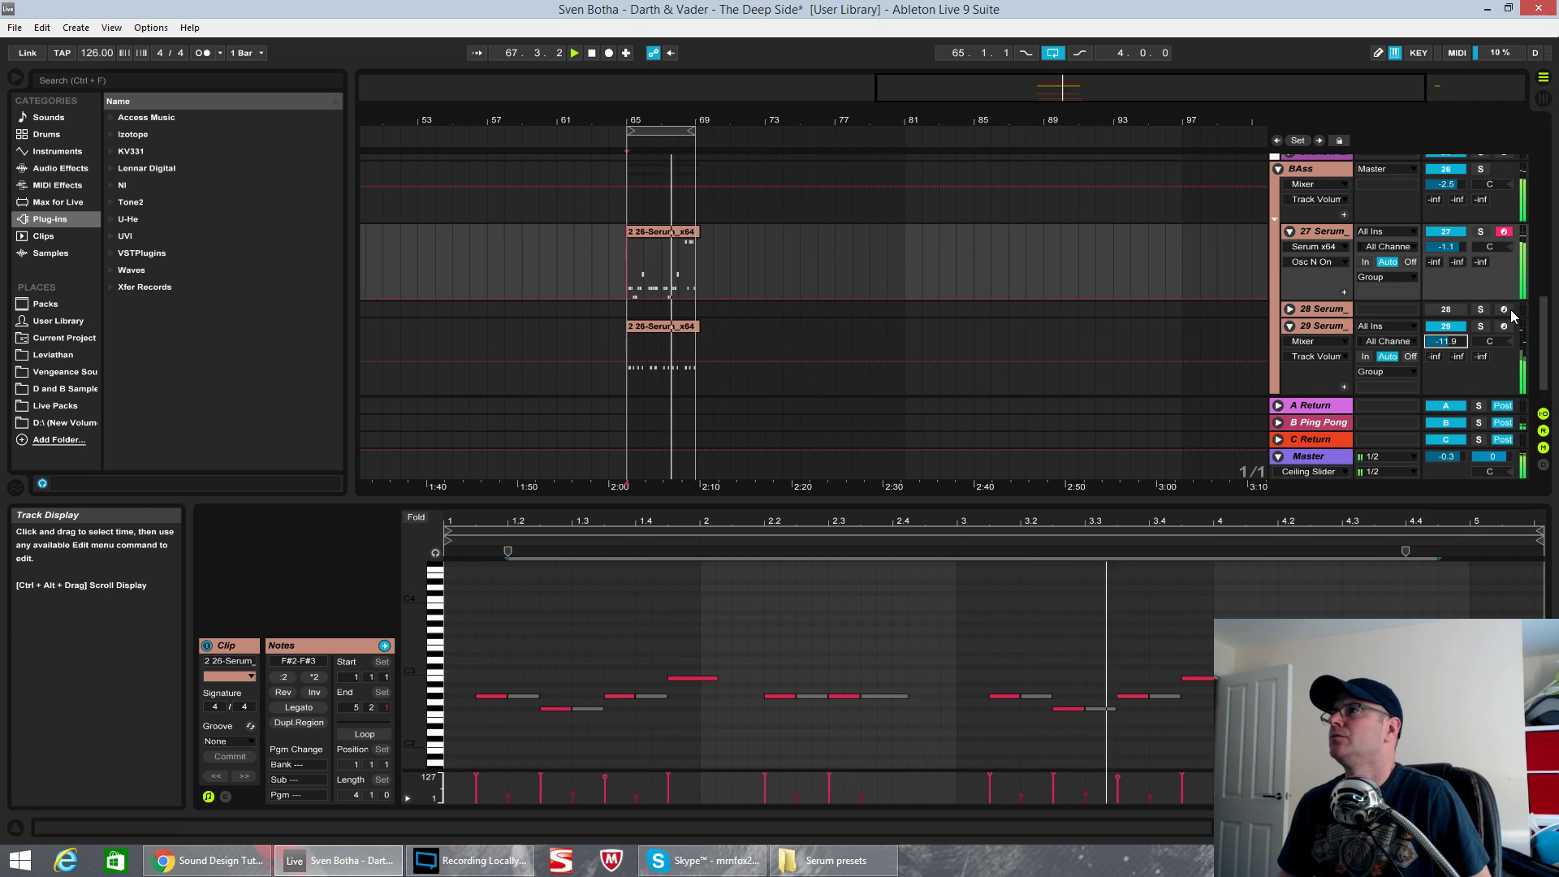
scroll(1481, 222, "up", 2)
- Solo BAss, track 27 and track 29 in turn to compare, then unsolo and stop playback
left_click(1481, 222)
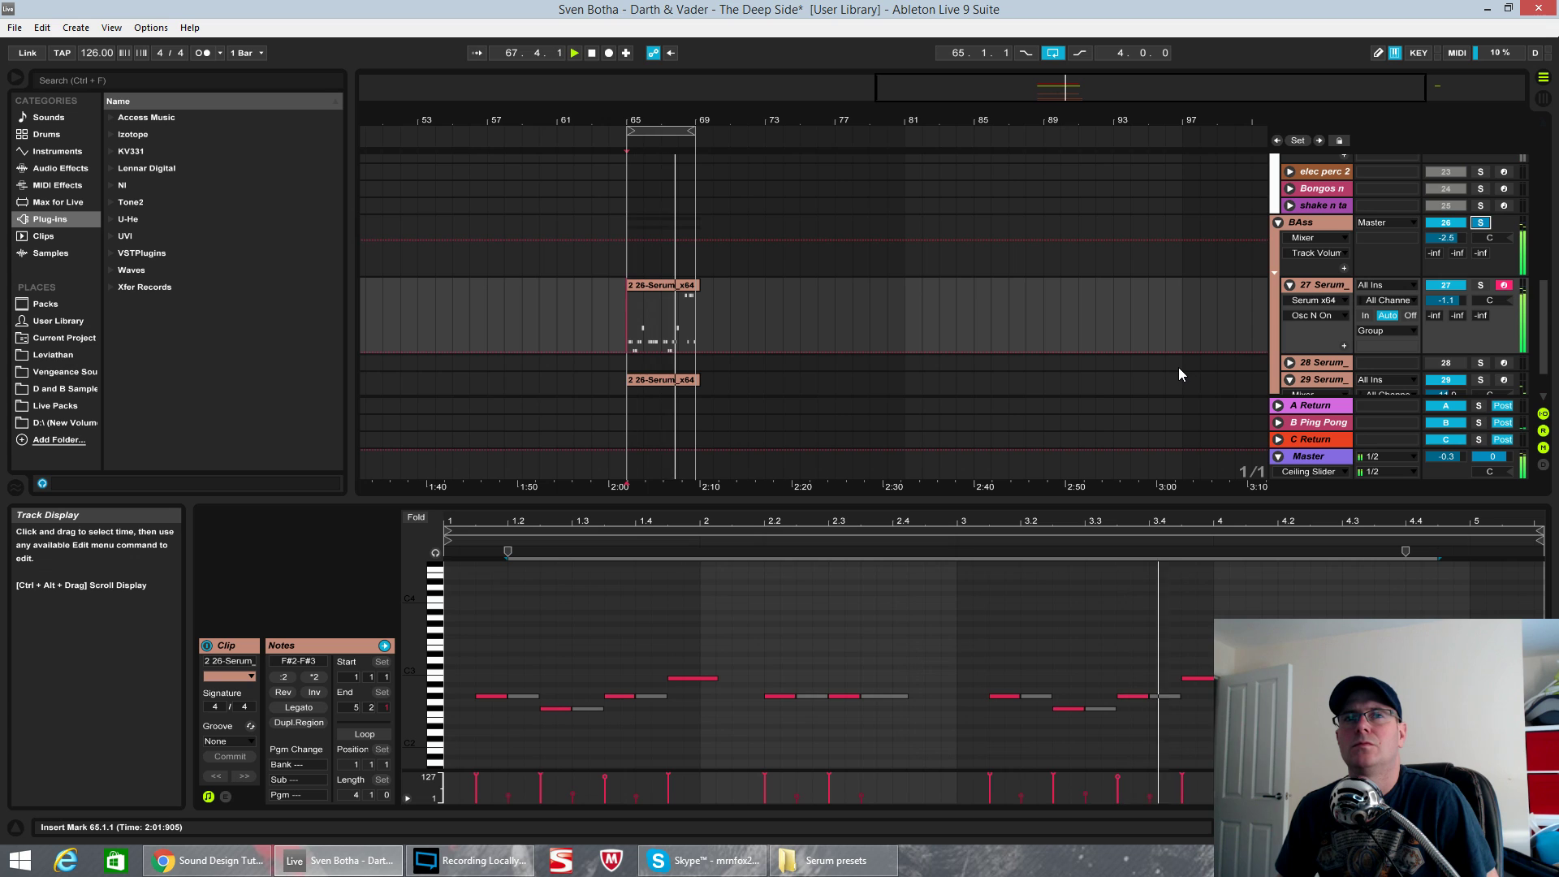
scroll(1349, 301, "down", 2)
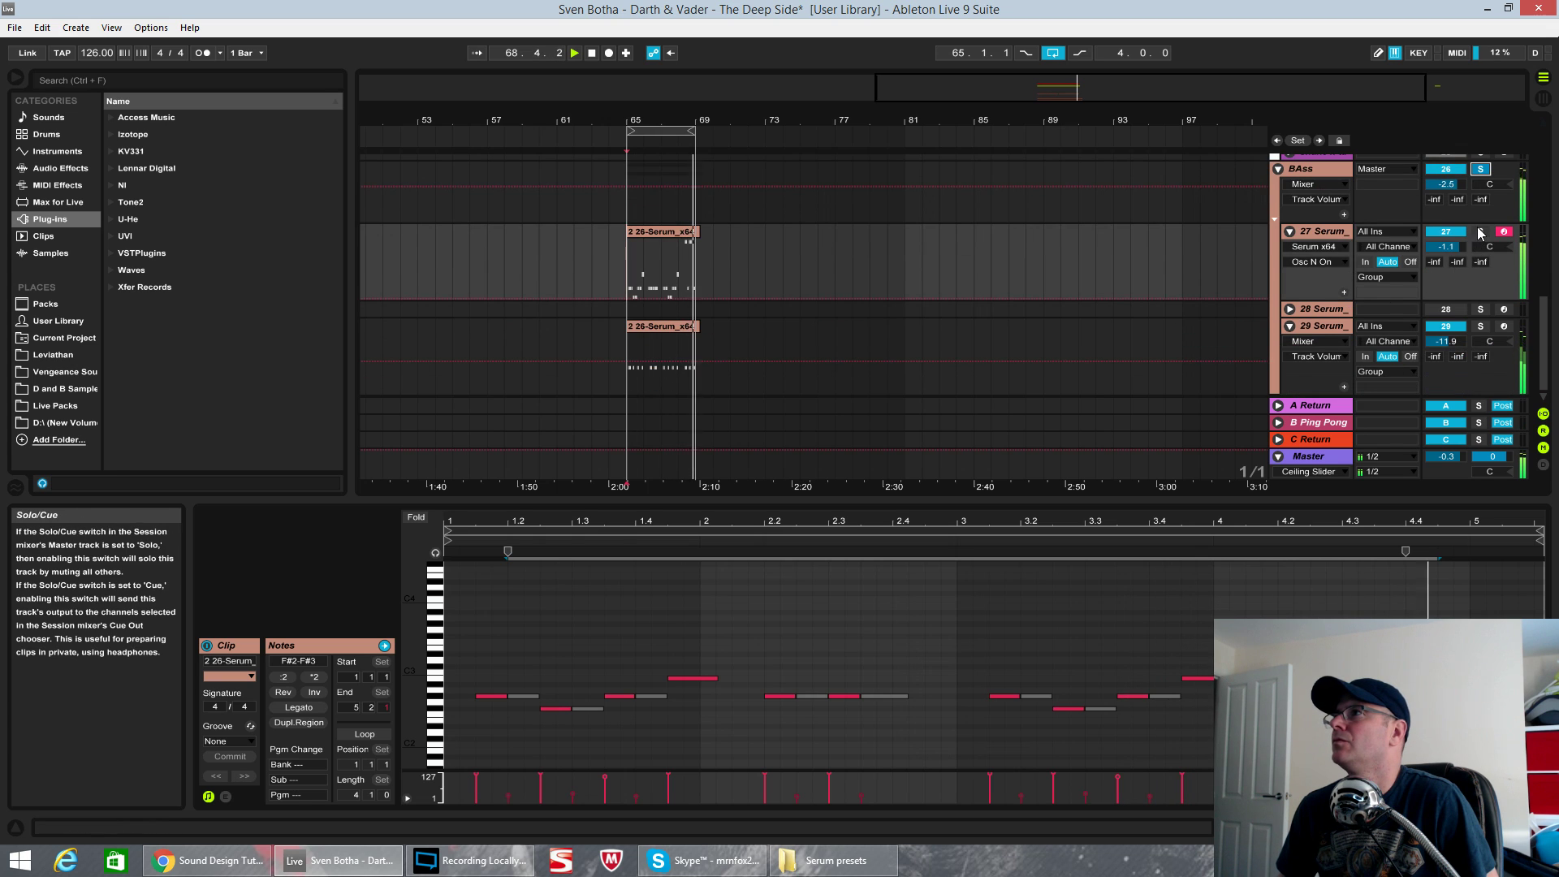
left_click(1479, 231)
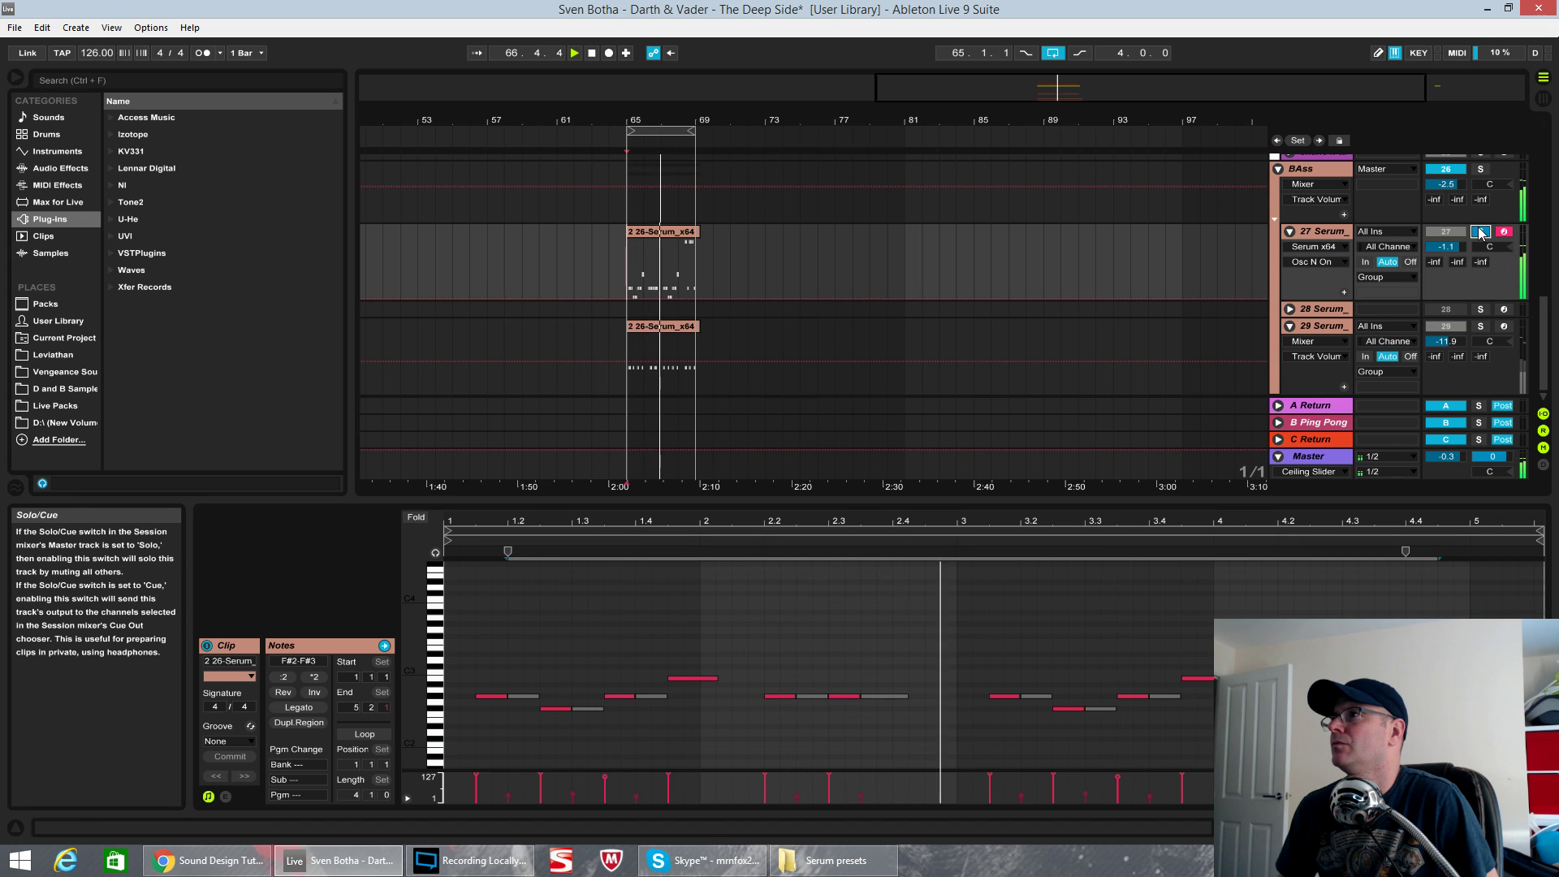
left_click(1480, 327)
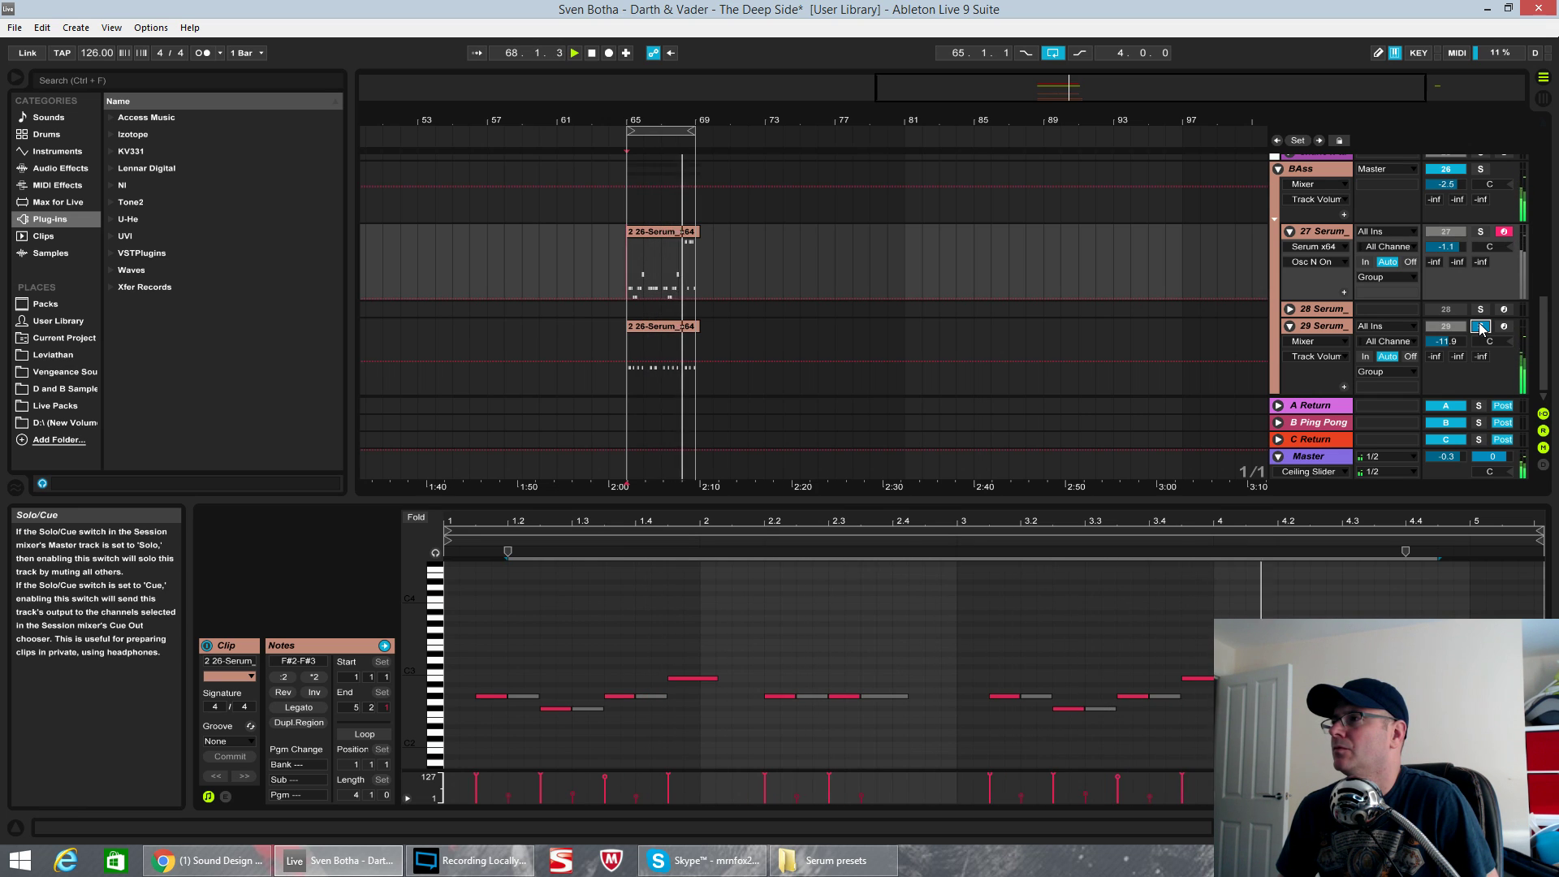
left_click(1480, 327)
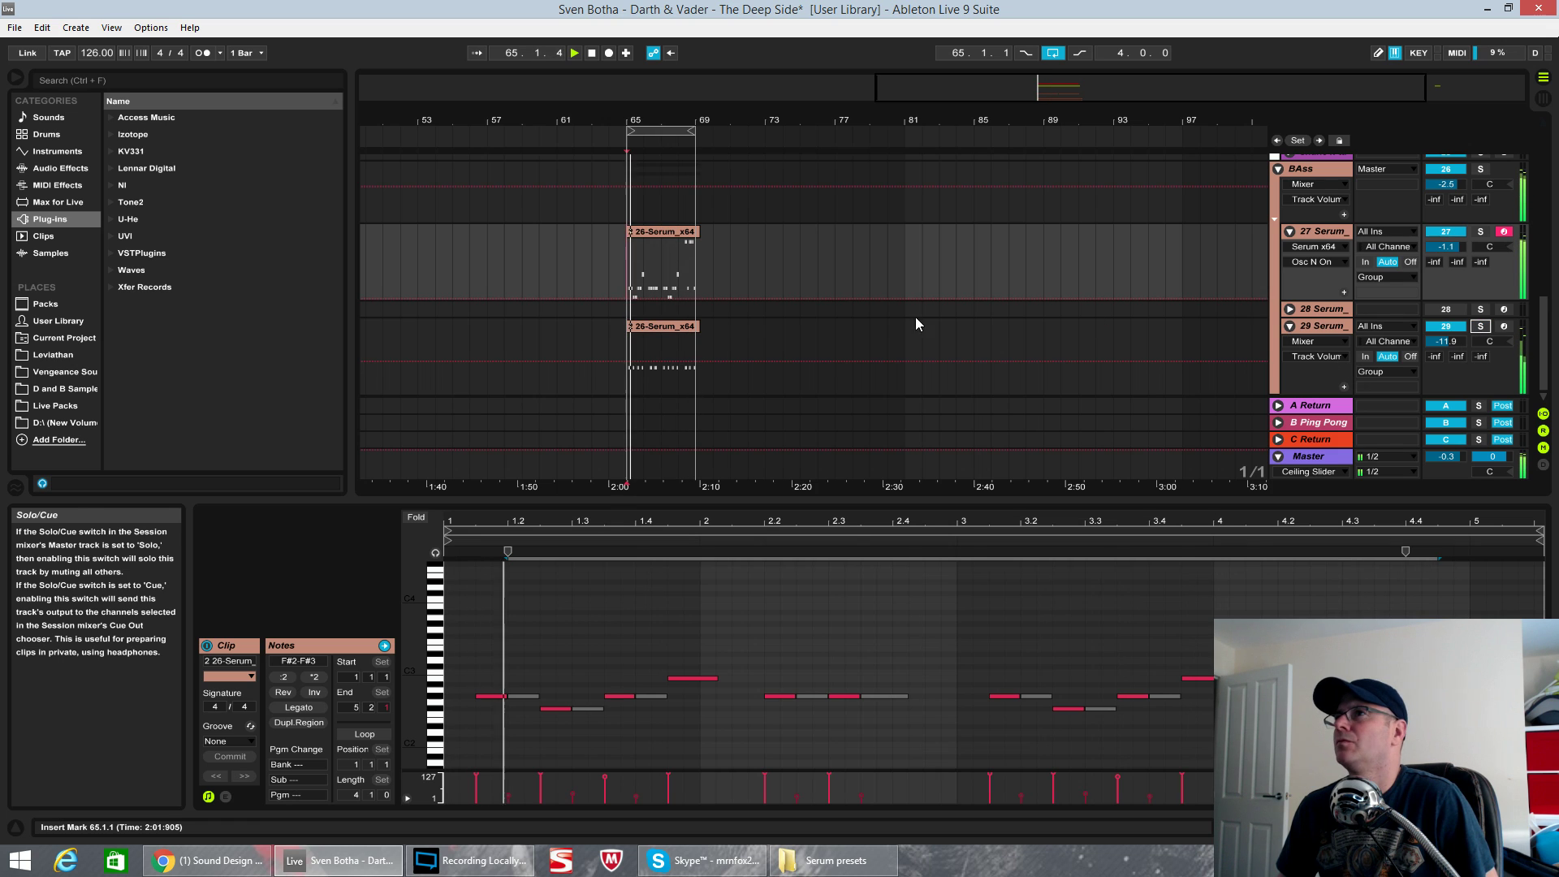
key("space")
key("alt+Tab")
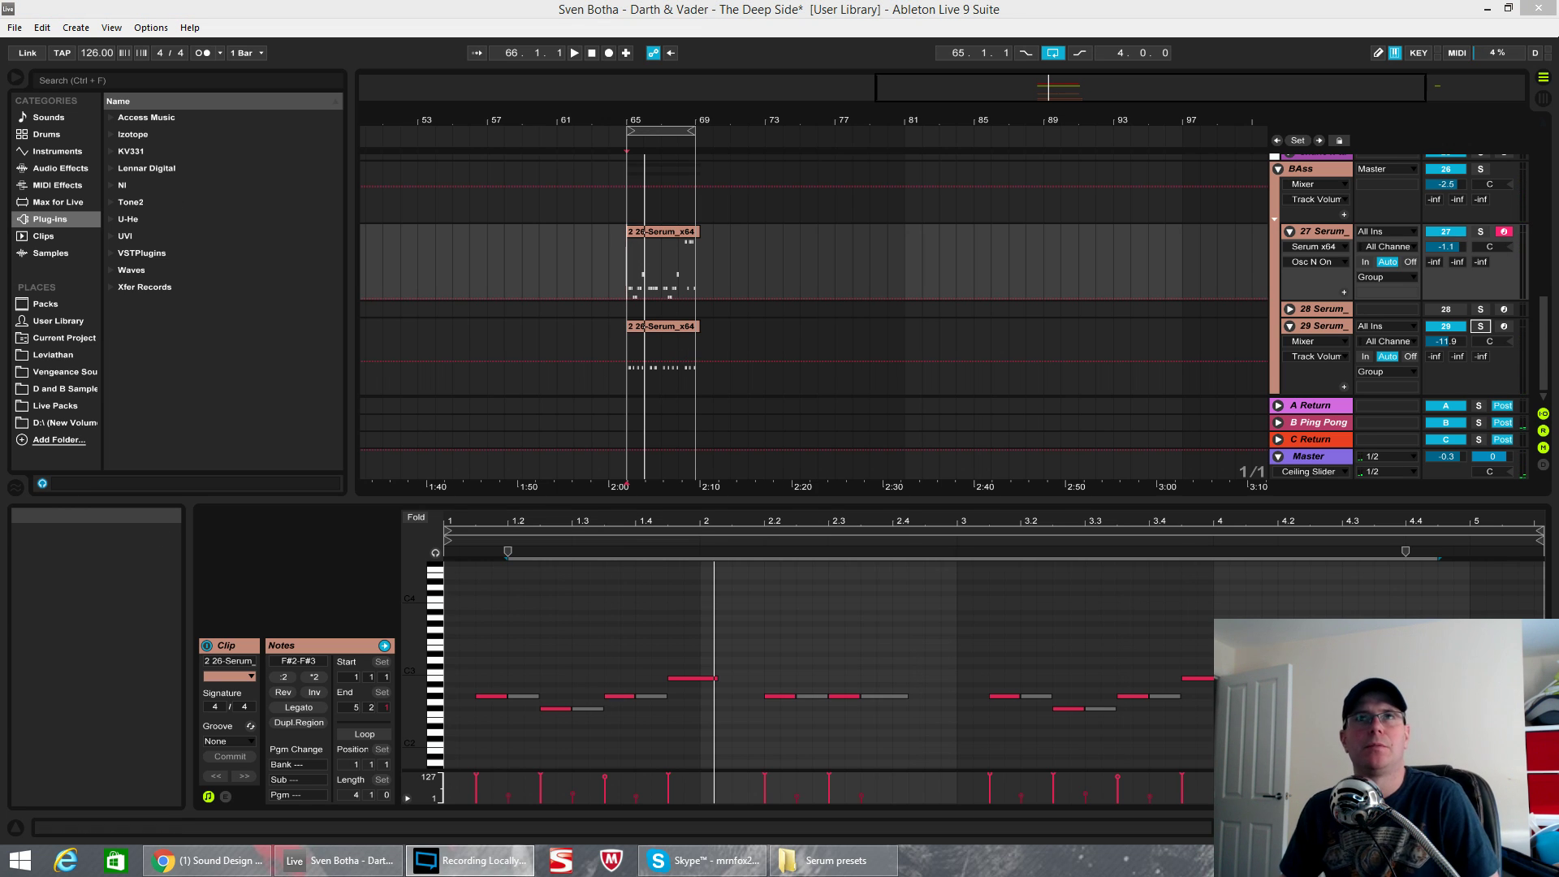
- Bring Chrome, showing the Facebook bass-tutorial request, over Live
key("alt+Tab")
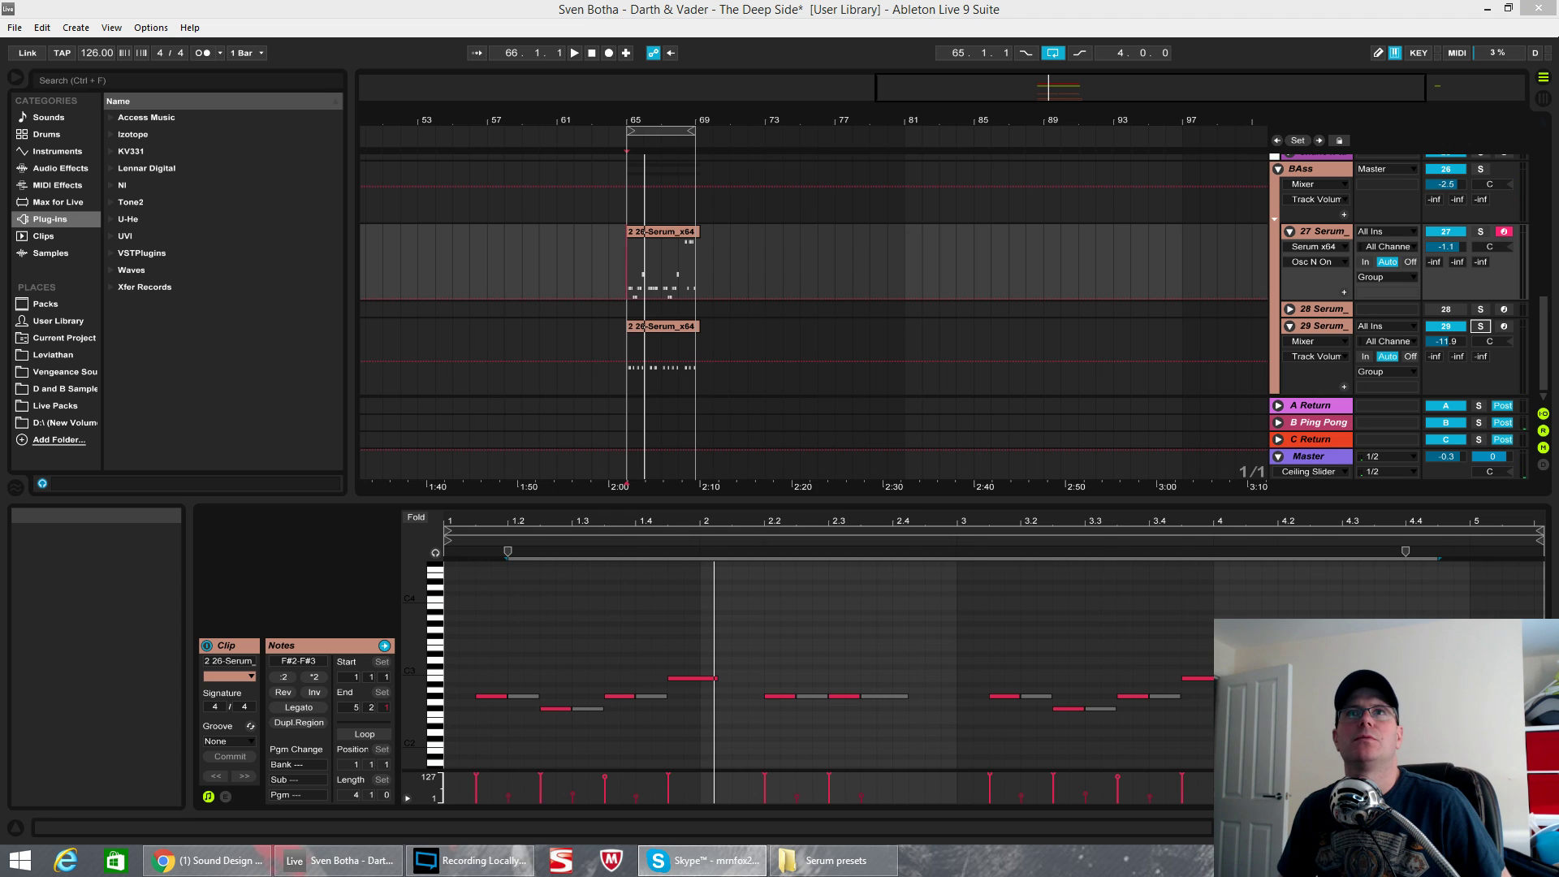
left_click(231, 857)
left_click_drag(0, 176, 871, 103)
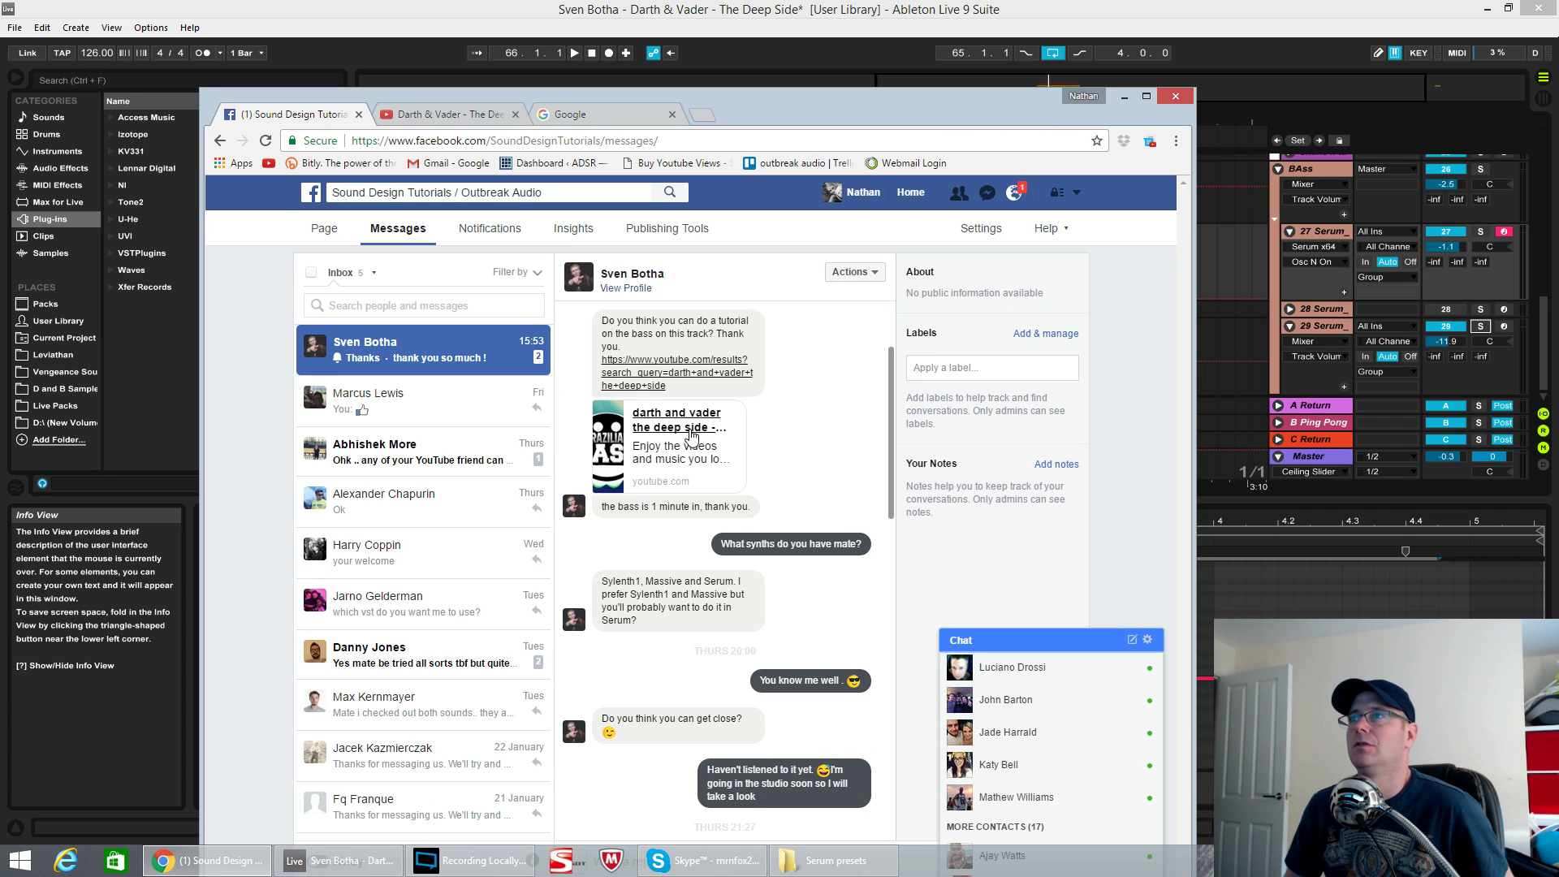
- Open the Darth & Vader – The Deep Side YouTube video, then solo track 27 in Live
left_click(431, 116)
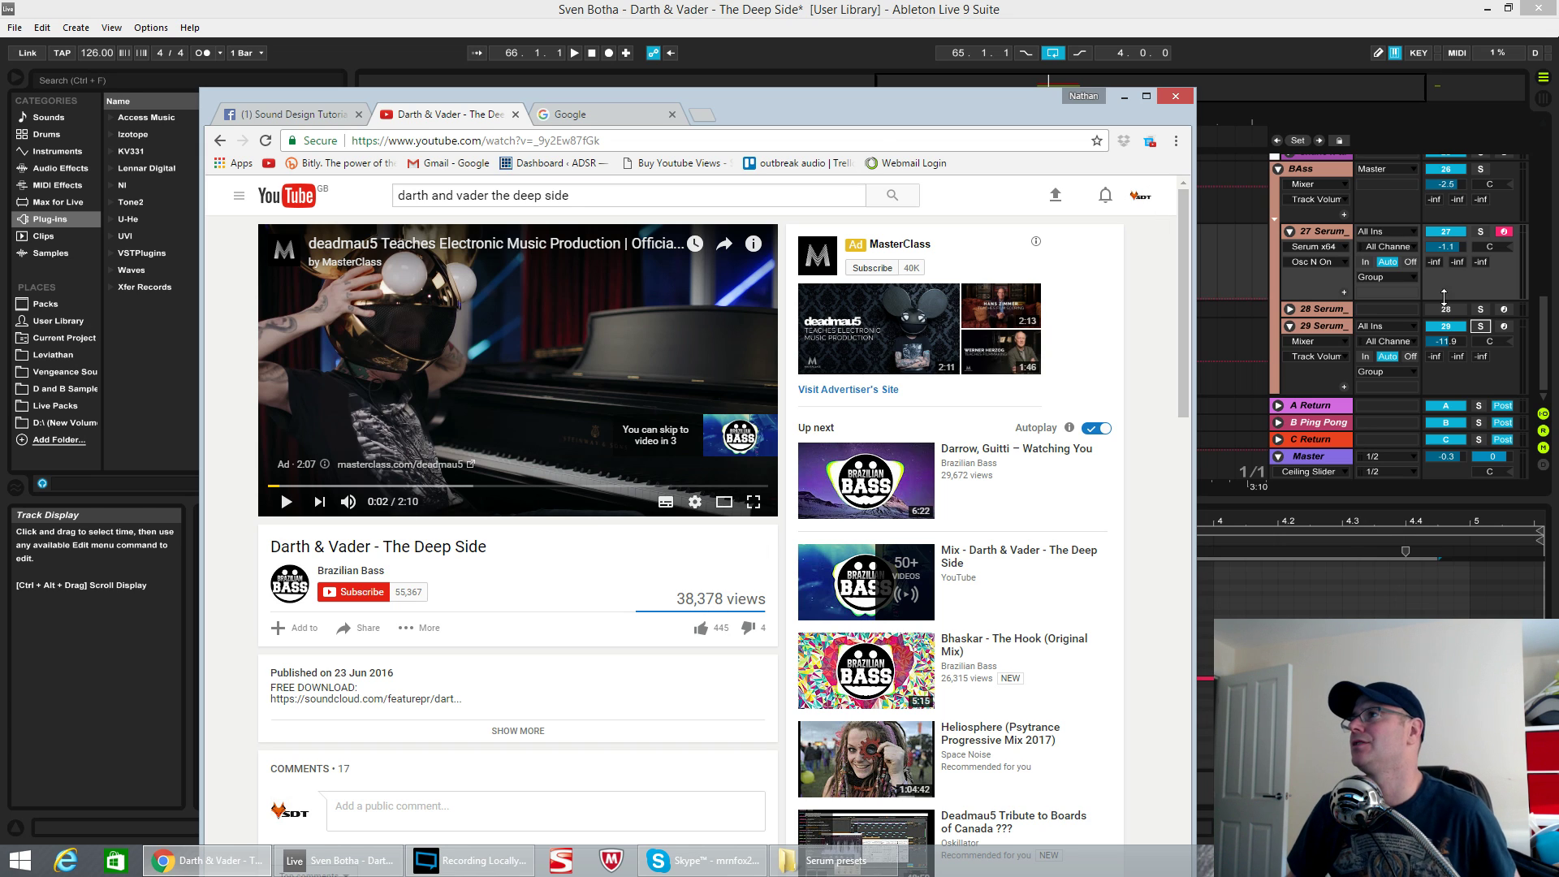
left_click(1481, 233)
- Solo track 29 and show its repeating A#2 clip in the note editor, auditioning it briefly
key("space")
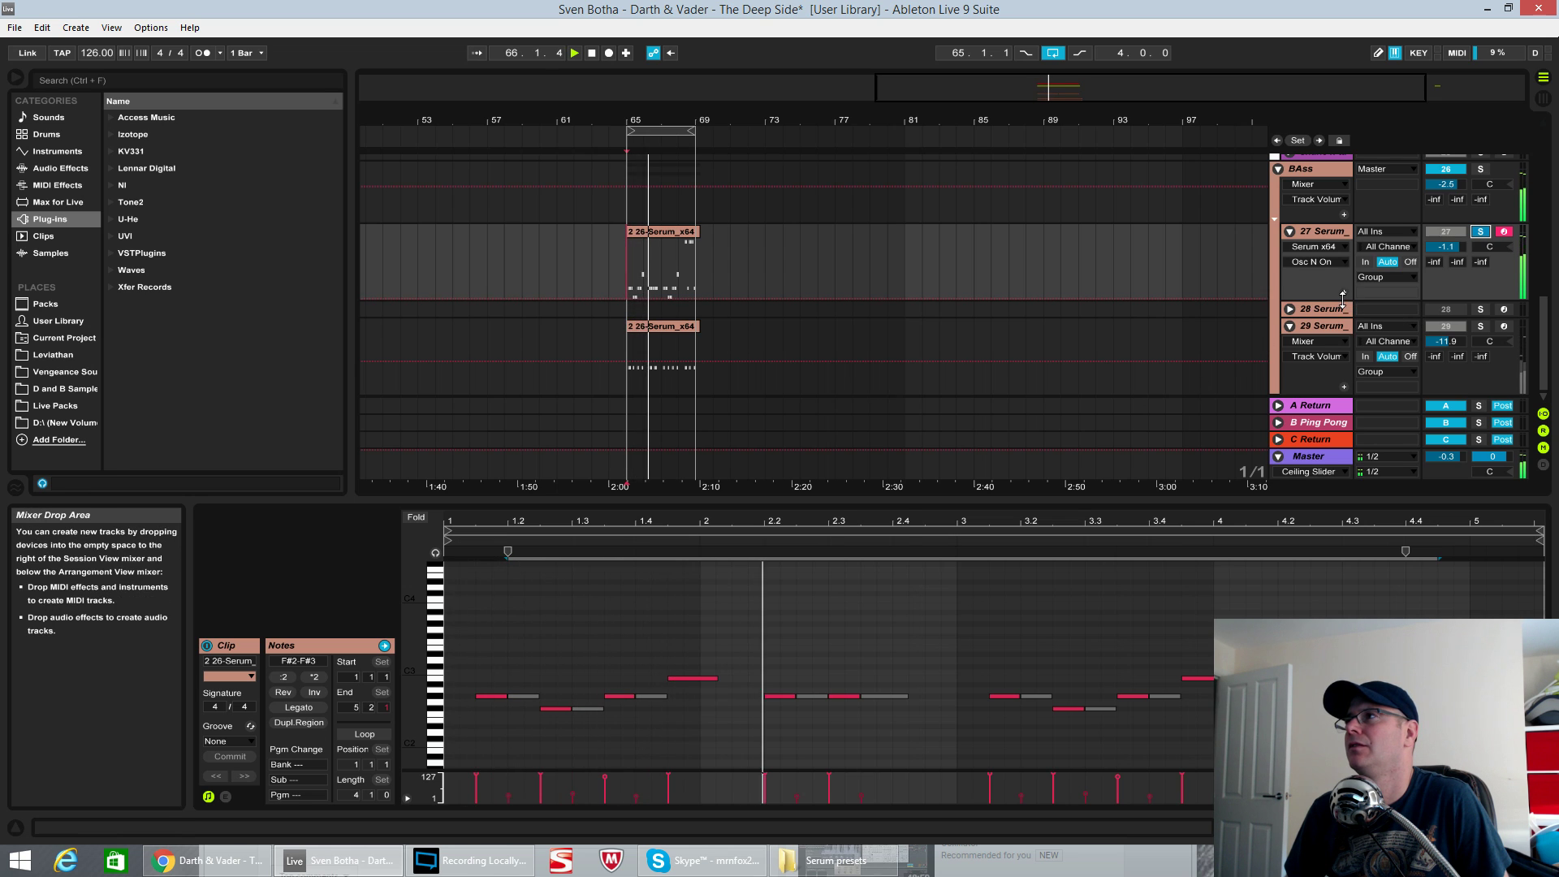
key("space")
left_click(1479, 325)
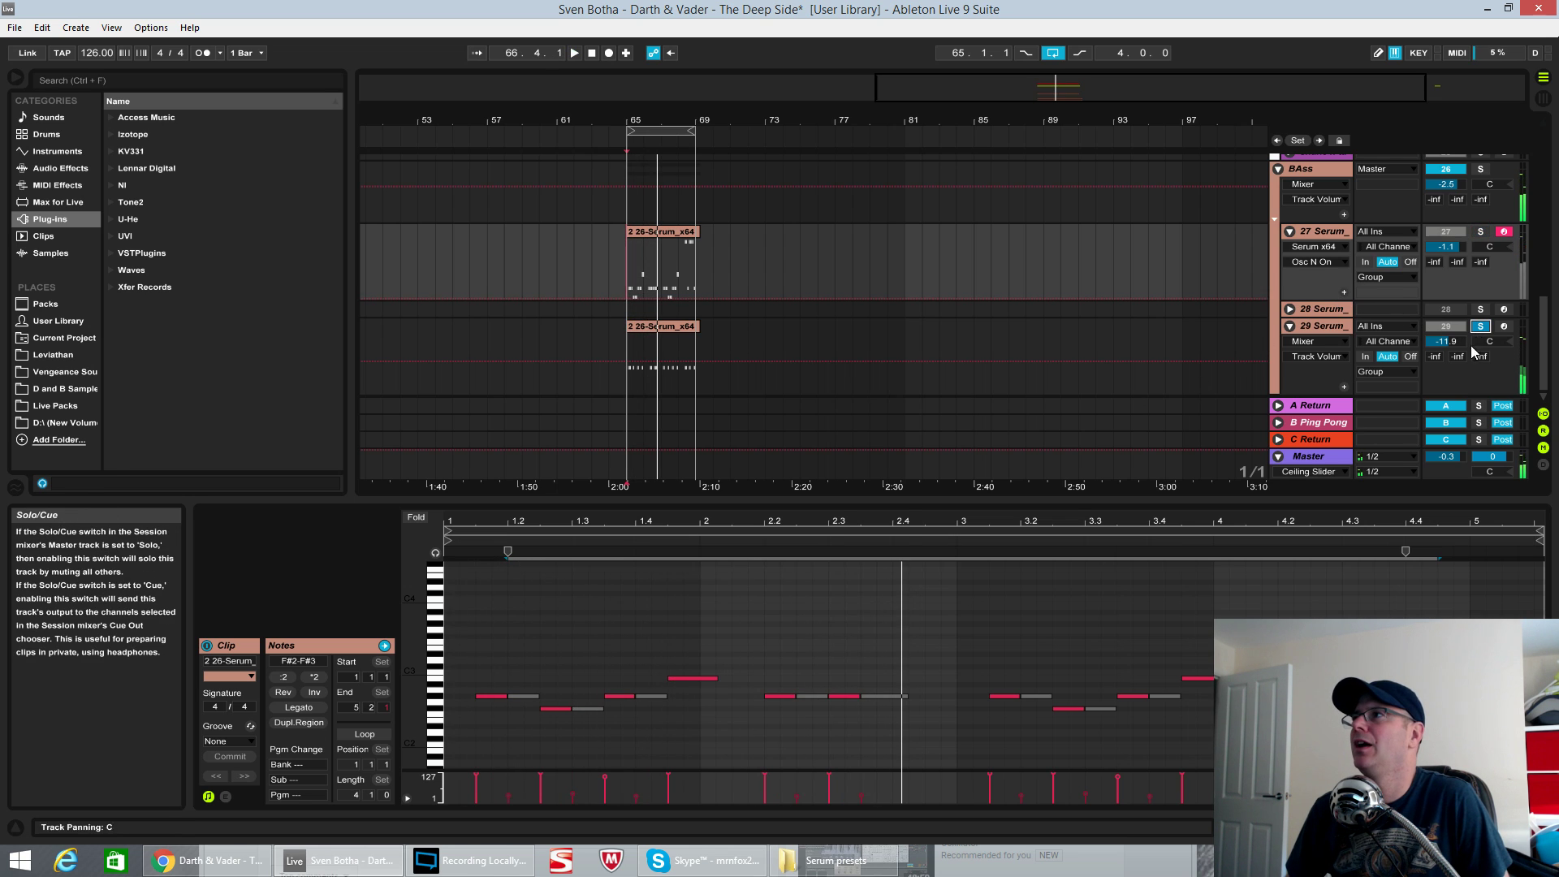
left_click(626, 384)
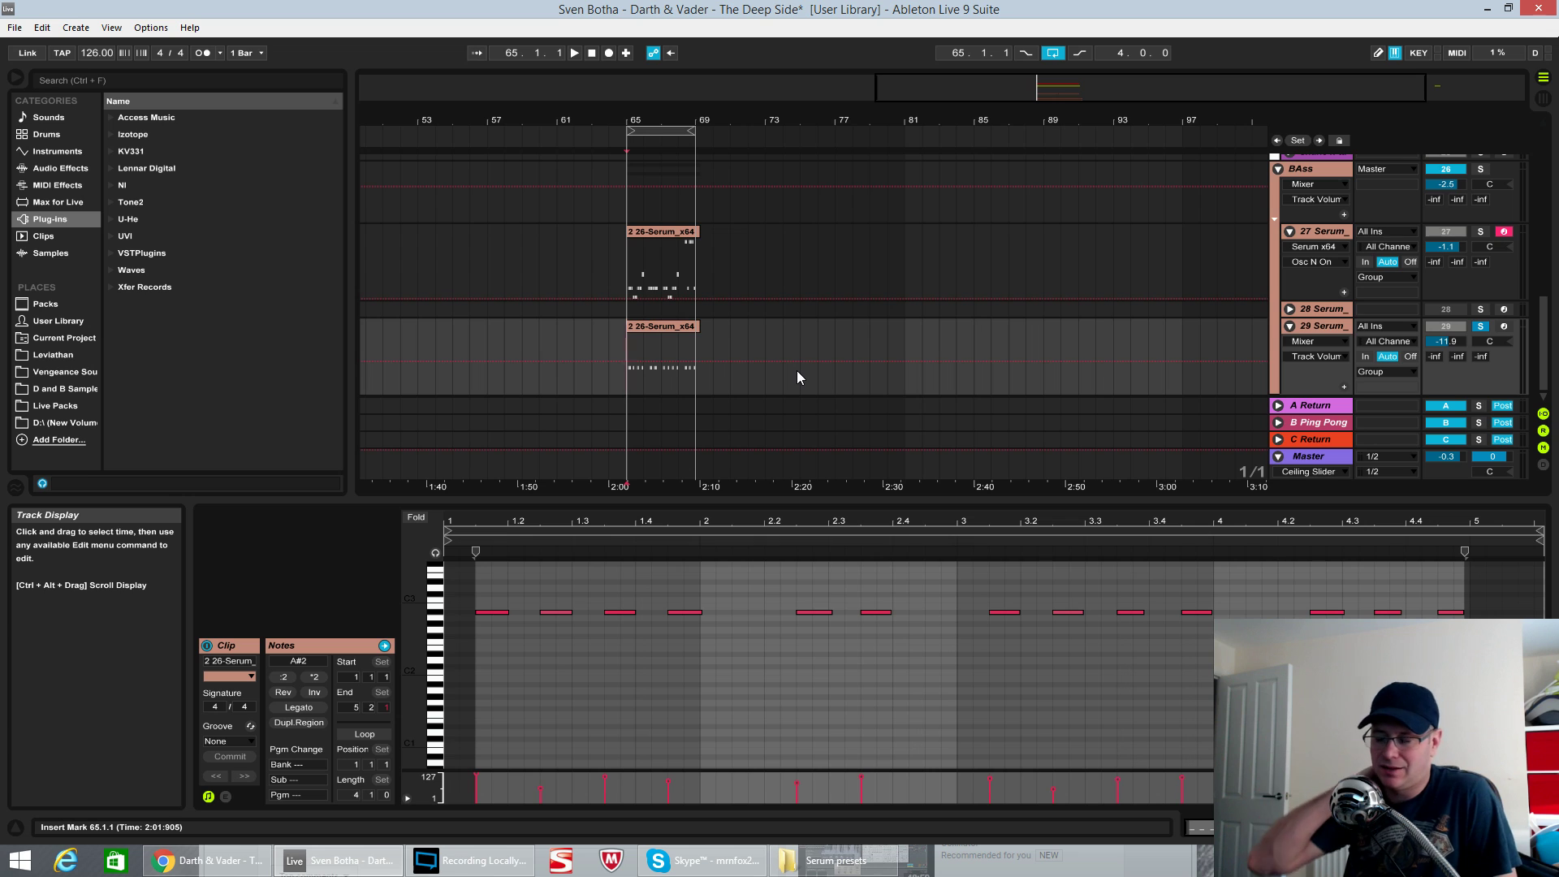
key("space")
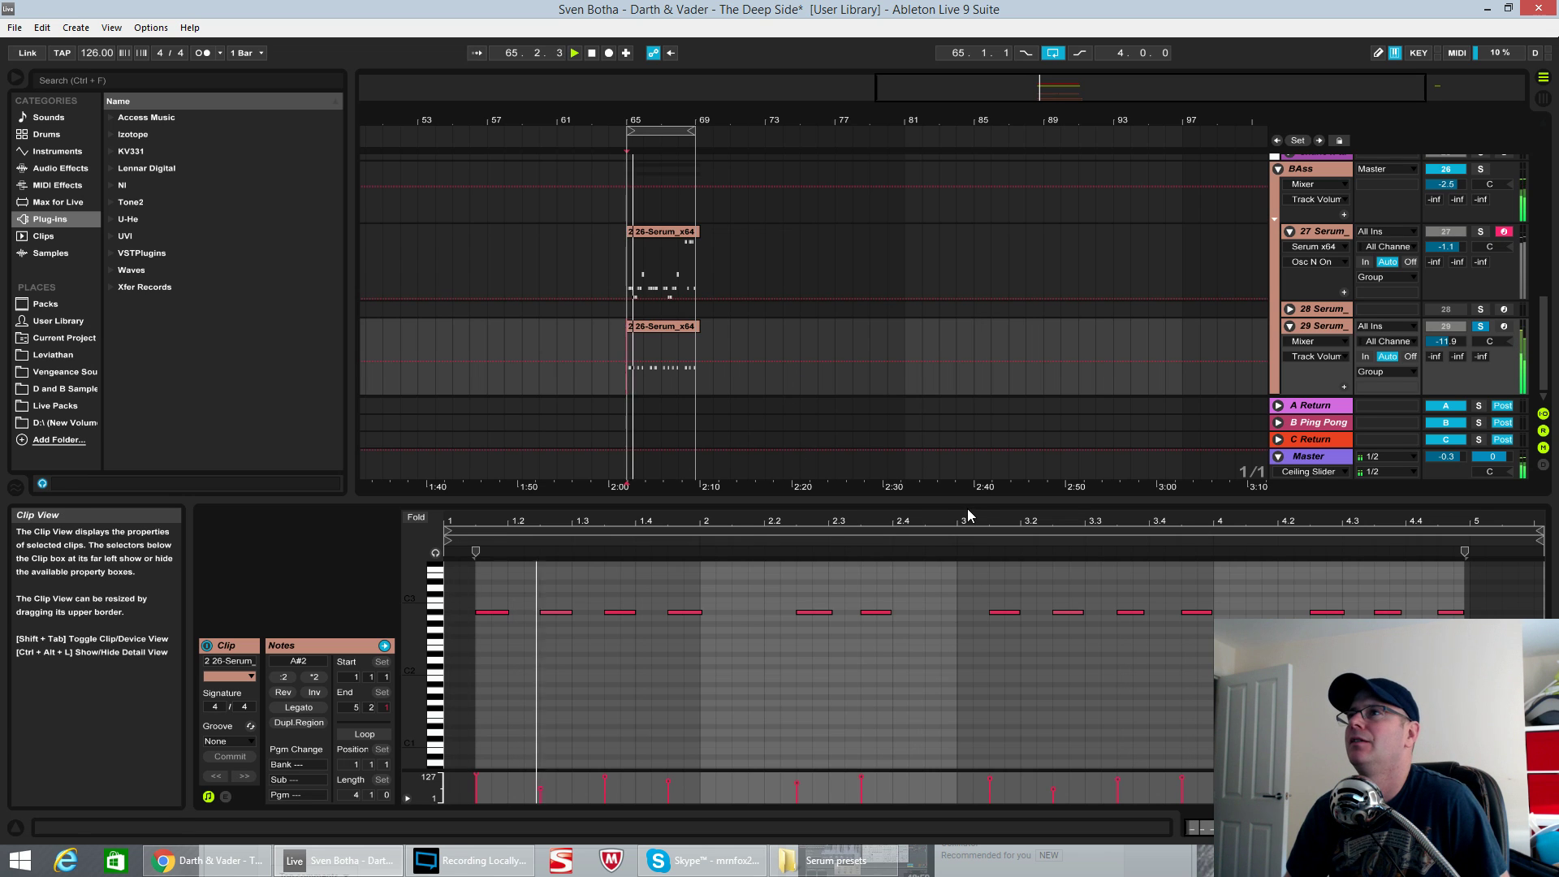
key("space")
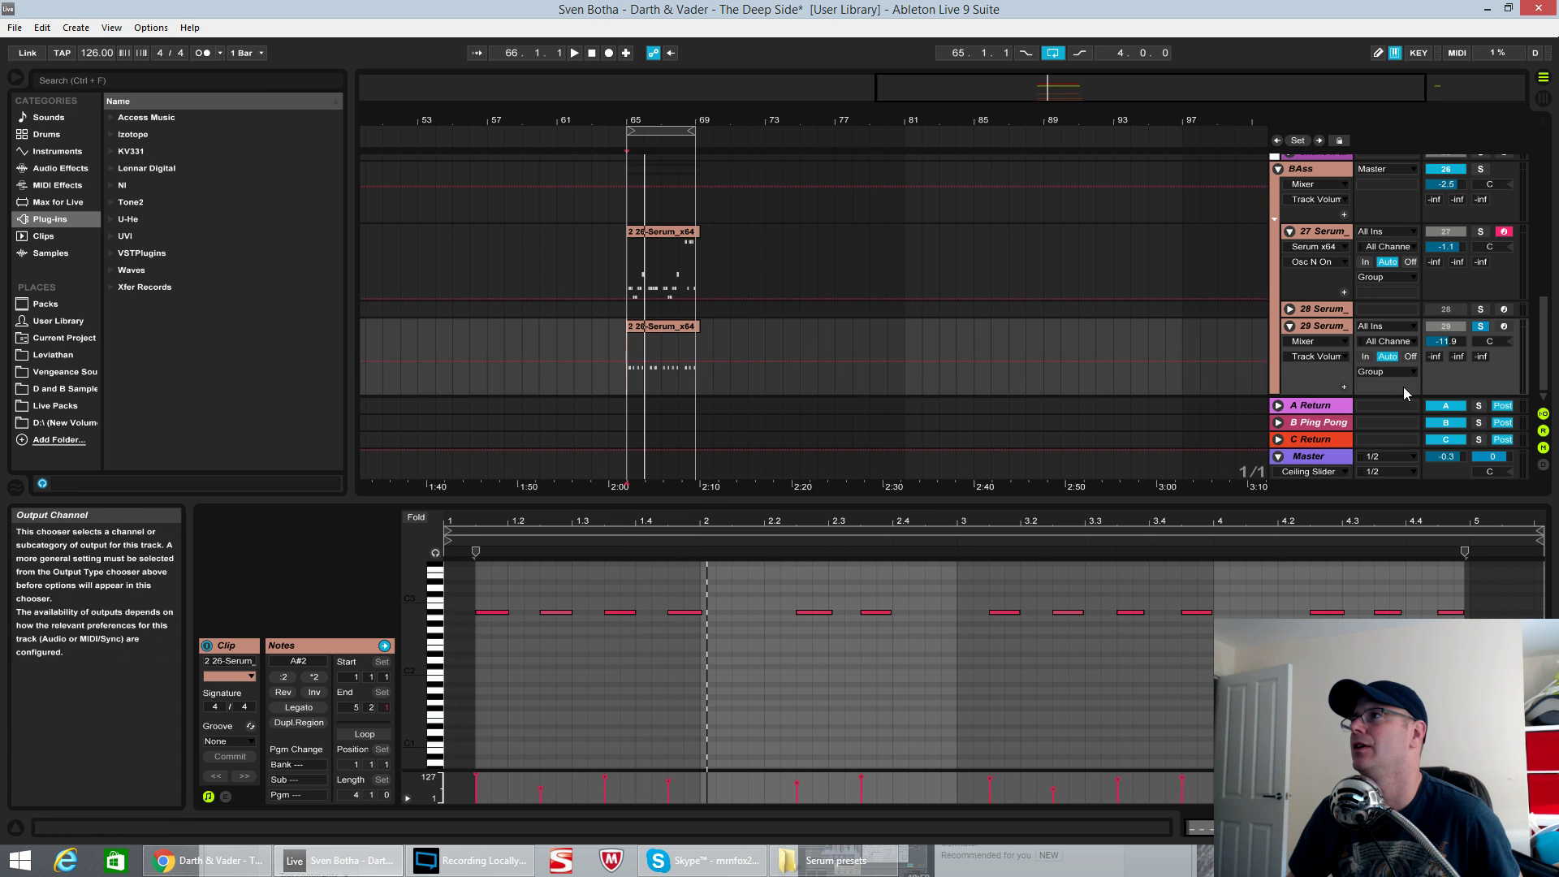
- Open Serum on track 27 and replace the Varth Dader patch with the Init preset
double_click(1322, 232)
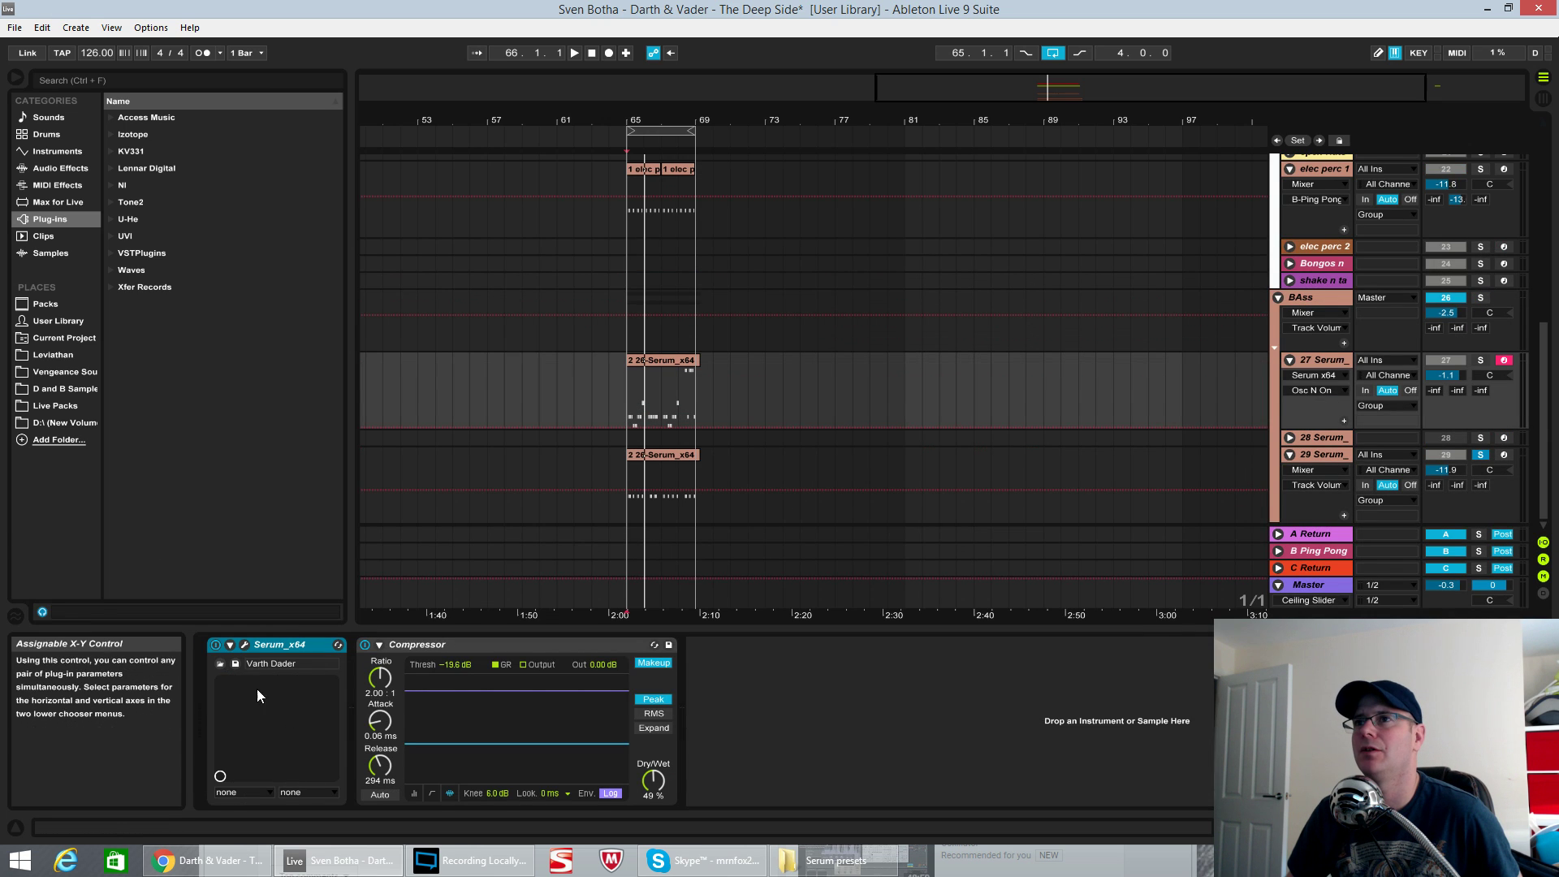
left_click(245, 644)
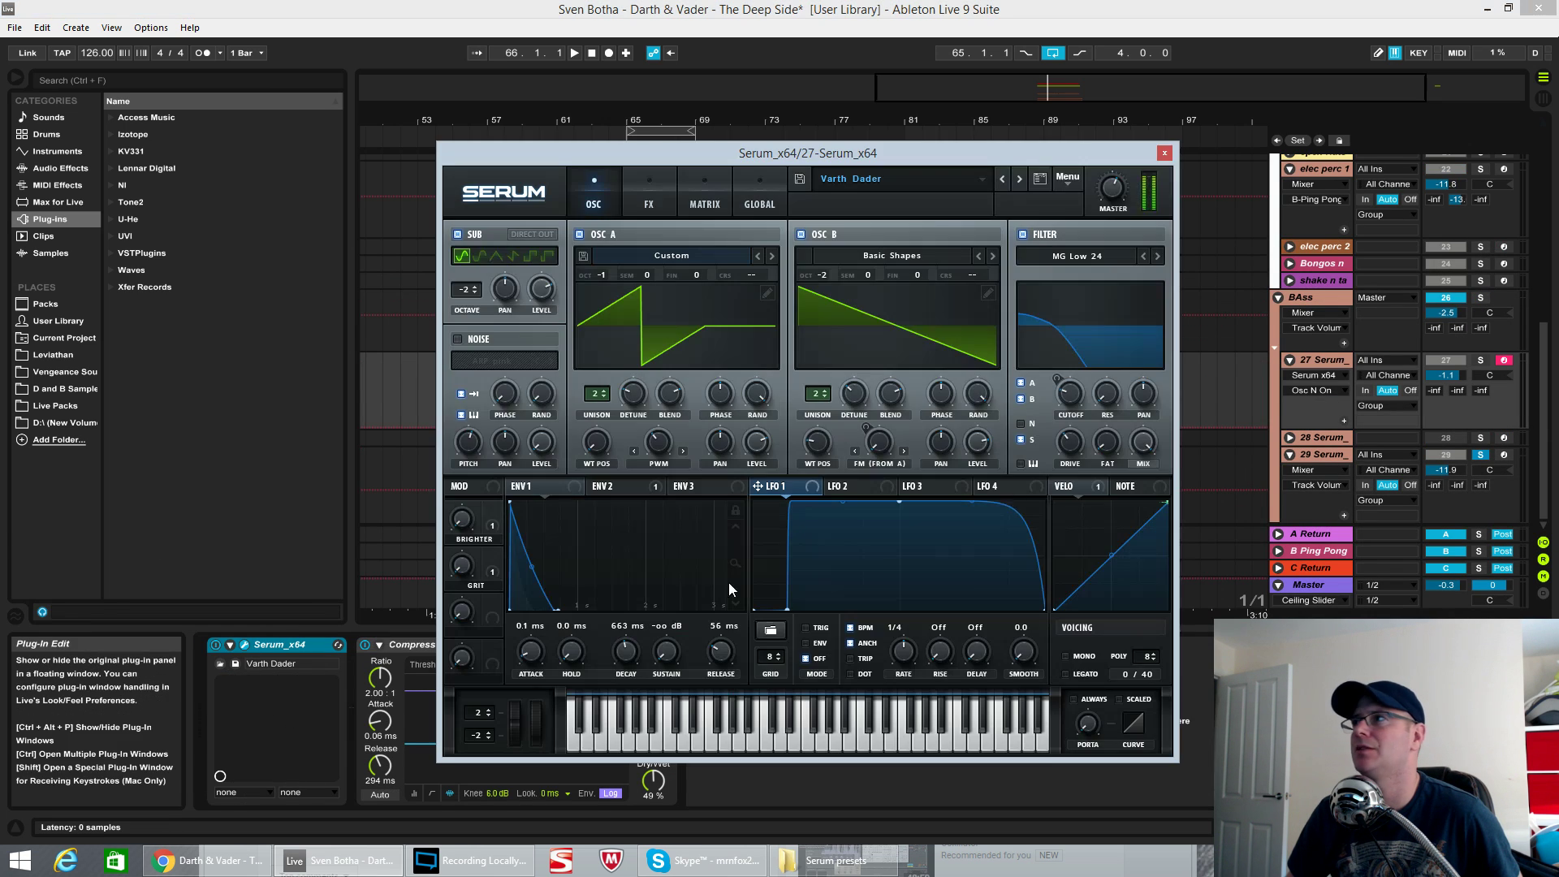
left_click(1324, 440)
left_click(245, 645)
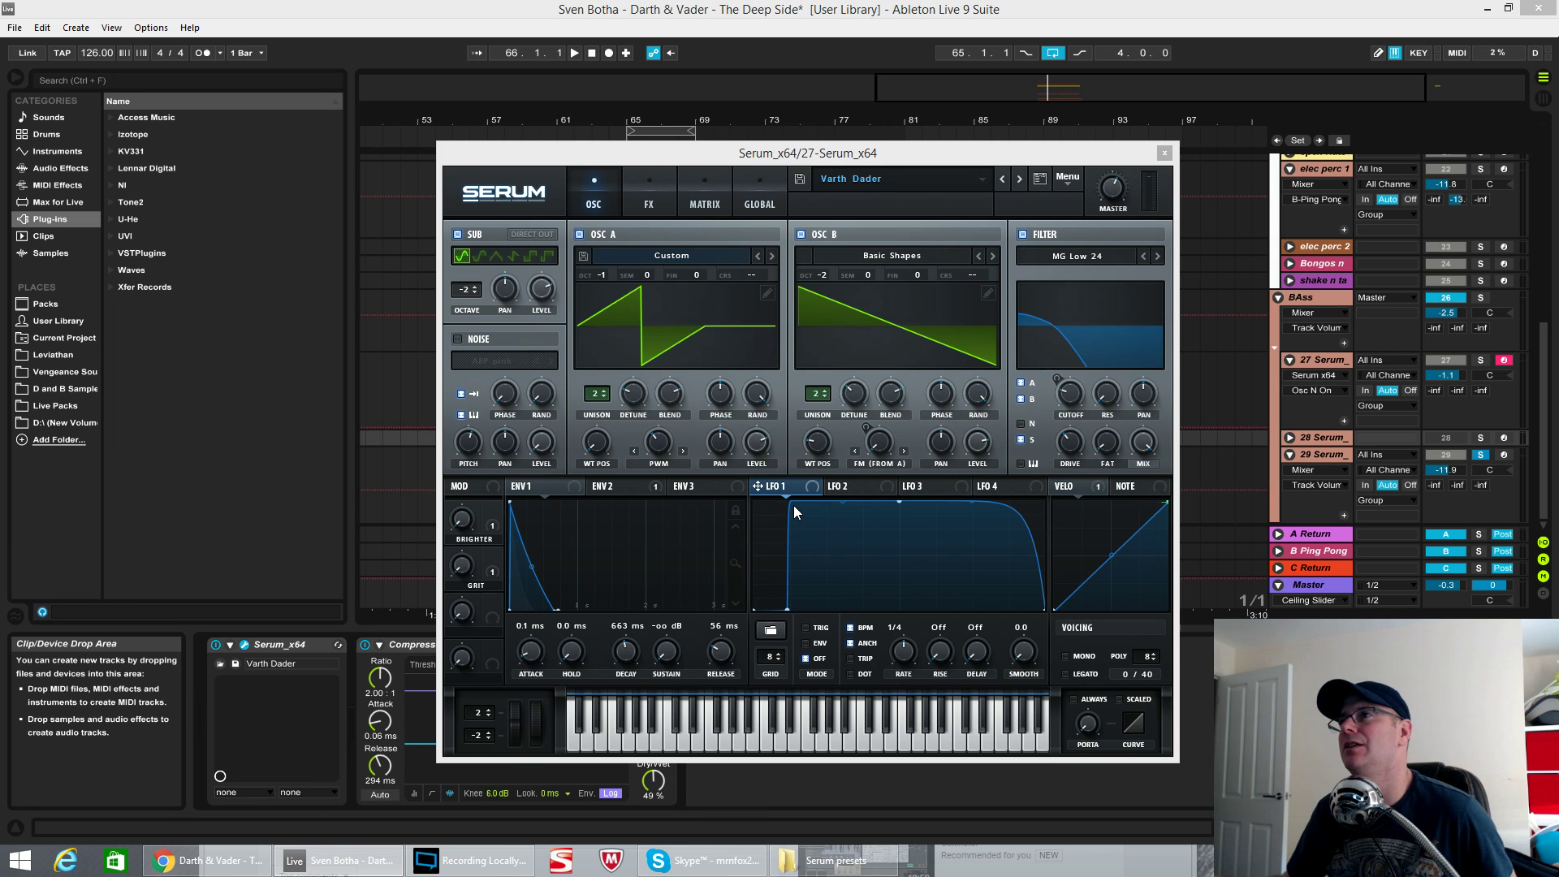
left_click(254, 645)
left_click(244, 645)
left_click(245, 645)
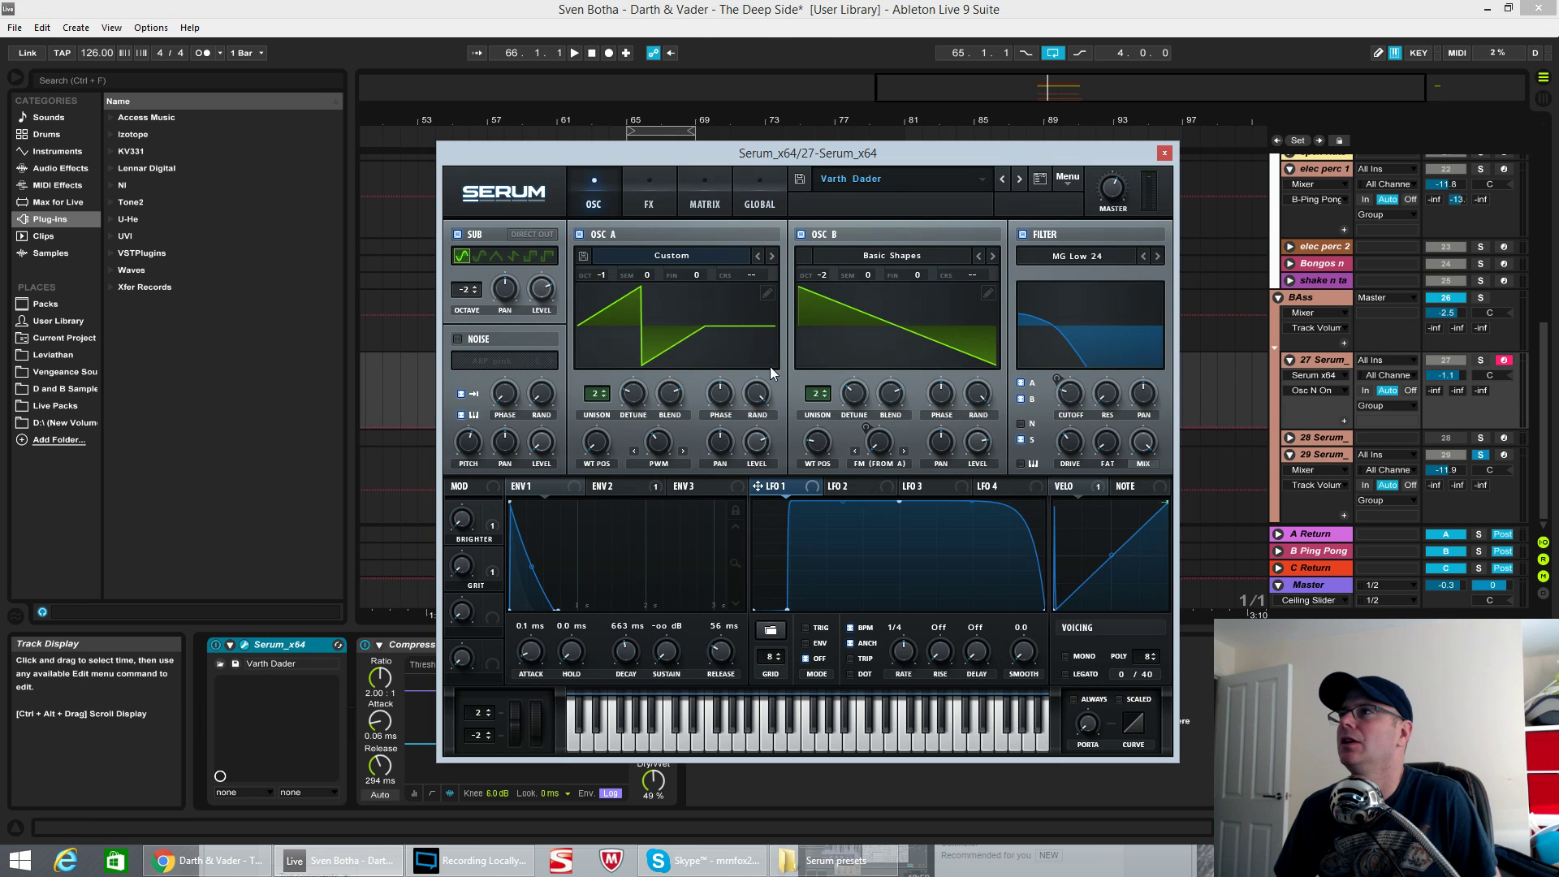
left_click(1052, 186)
left_click(1076, 278)
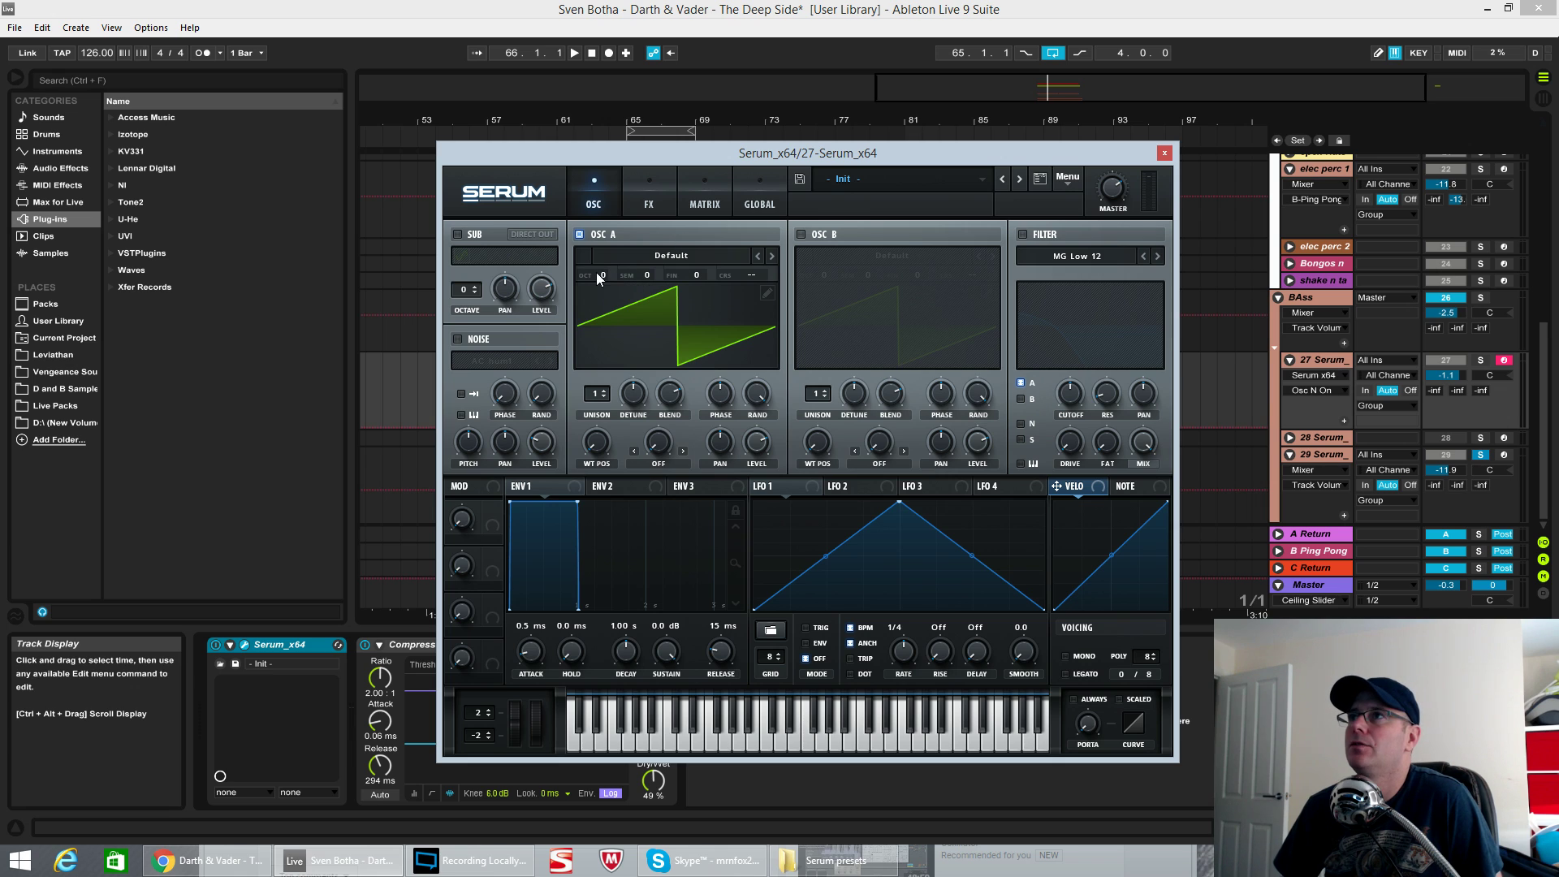
- Drop oscillator A an octave, give it 2 detuned unison voices, and solo track 27
left_click_drag(599, 279, 600, 295)
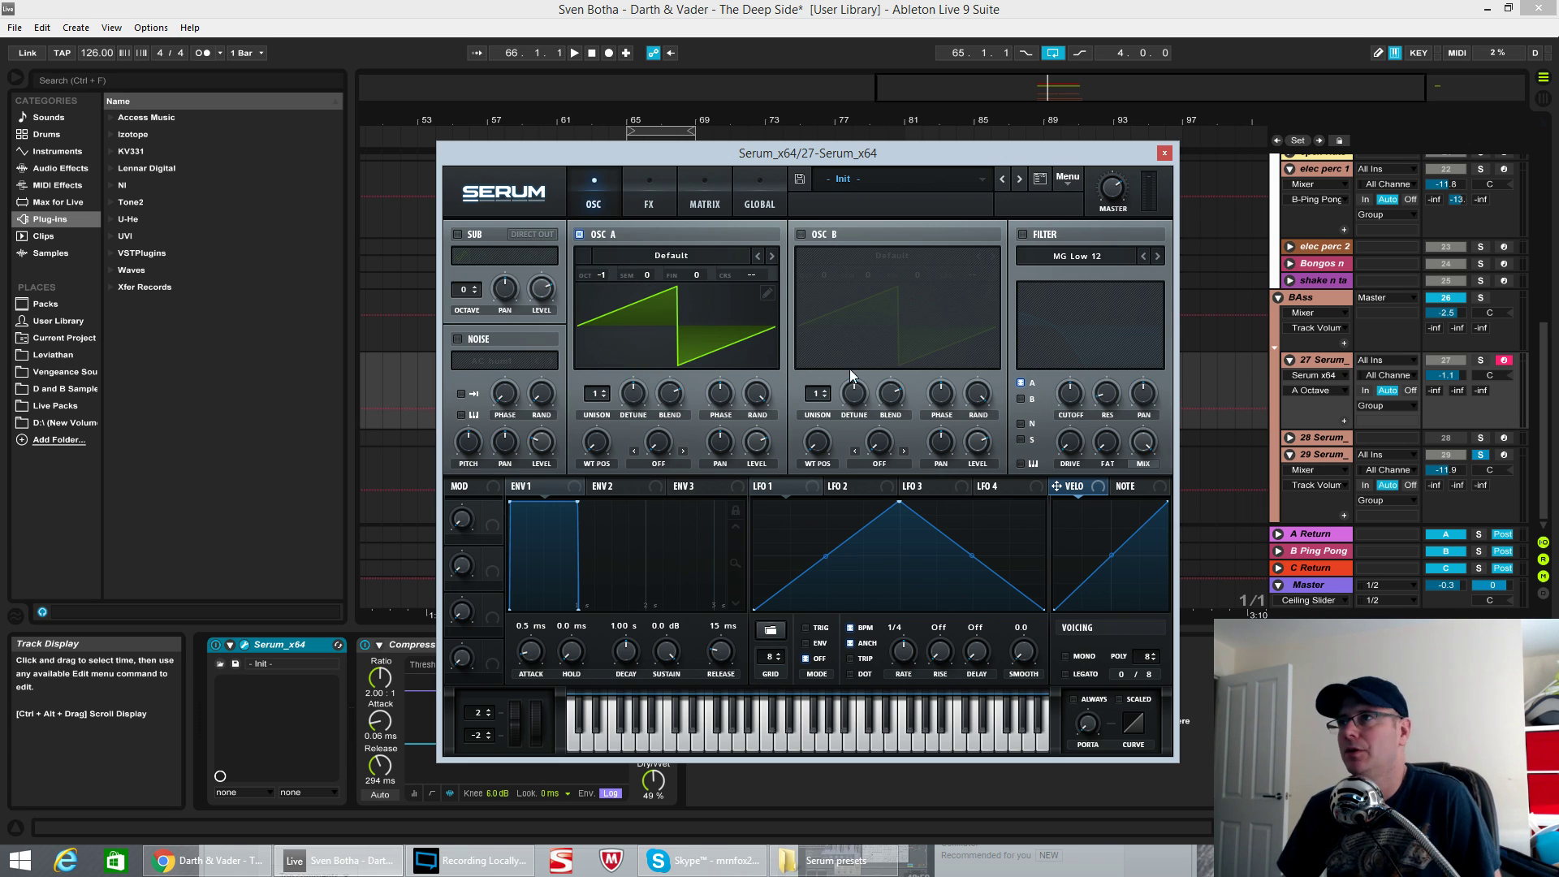
left_click(603, 392)
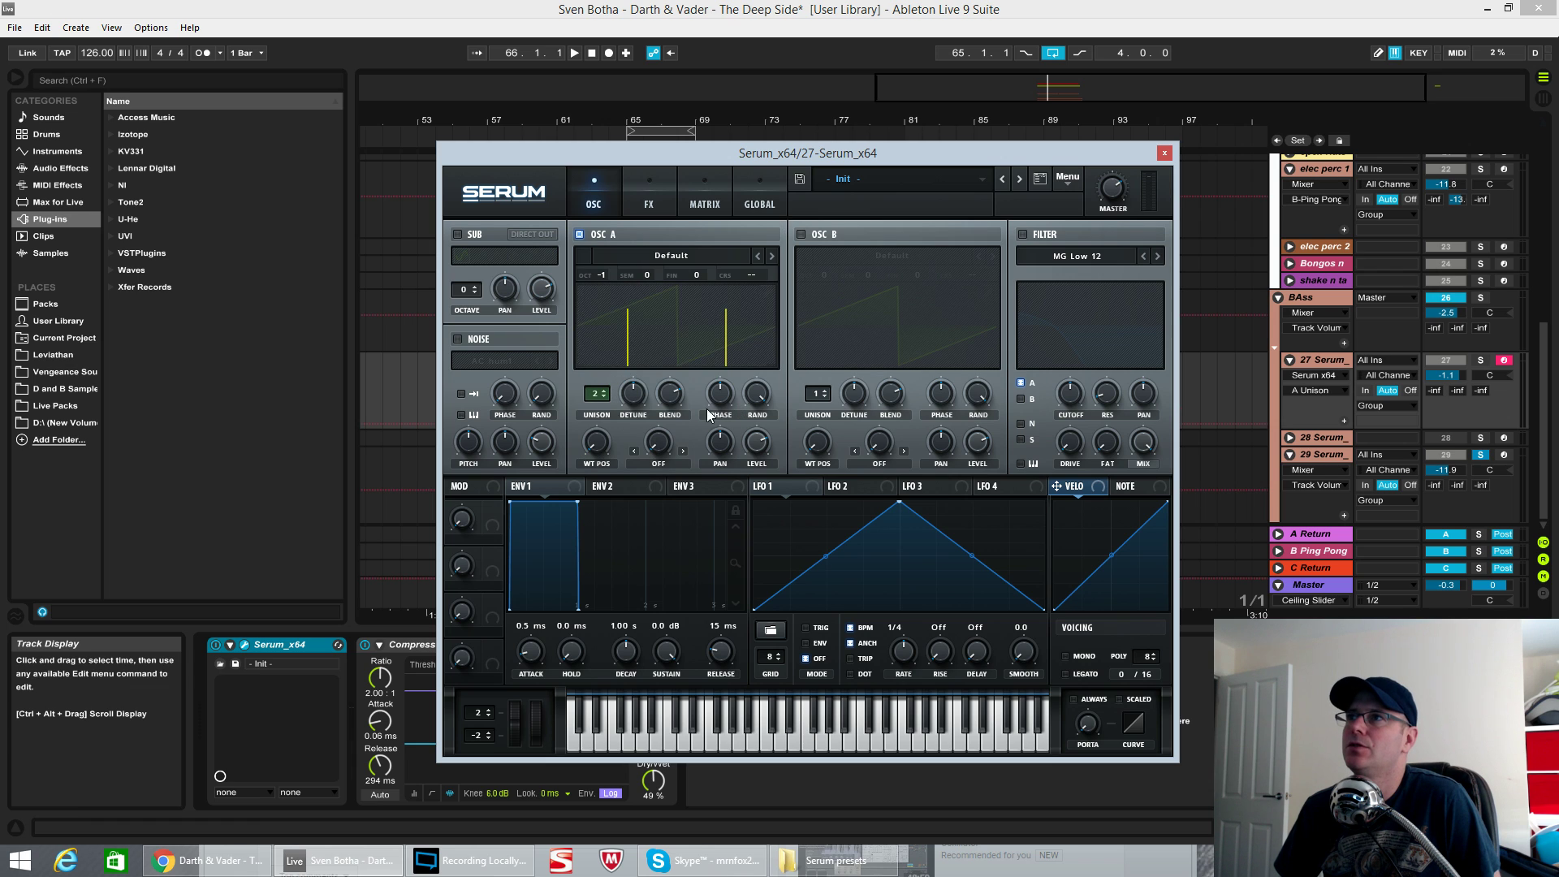
left_click_drag(637, 397, 641, 417)
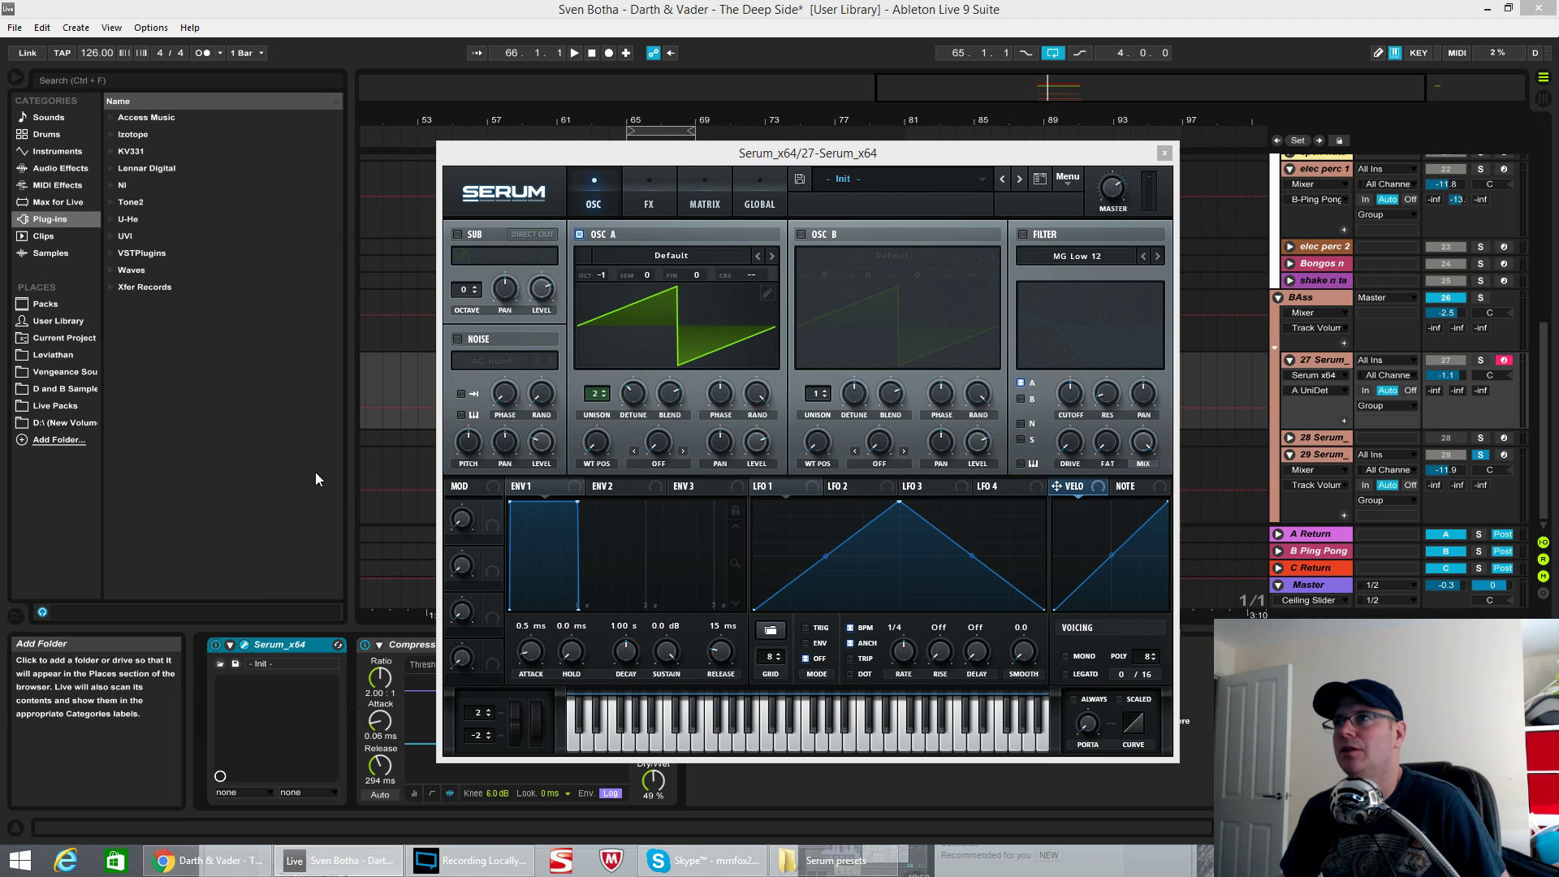
left_click(631, 405)
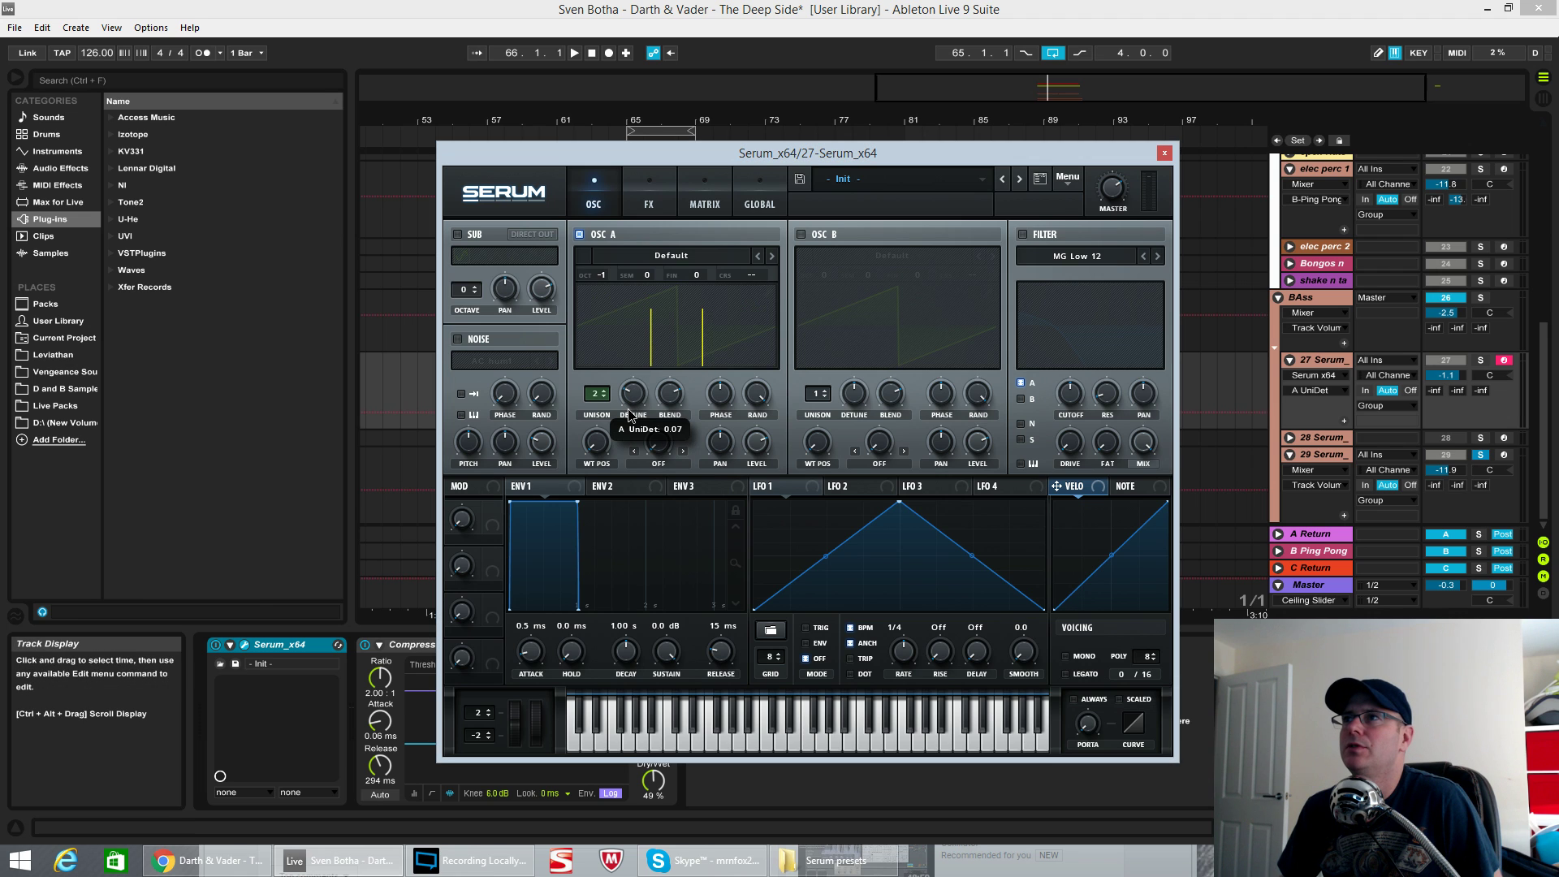
left_click_drag(629, 417, 630, 418)
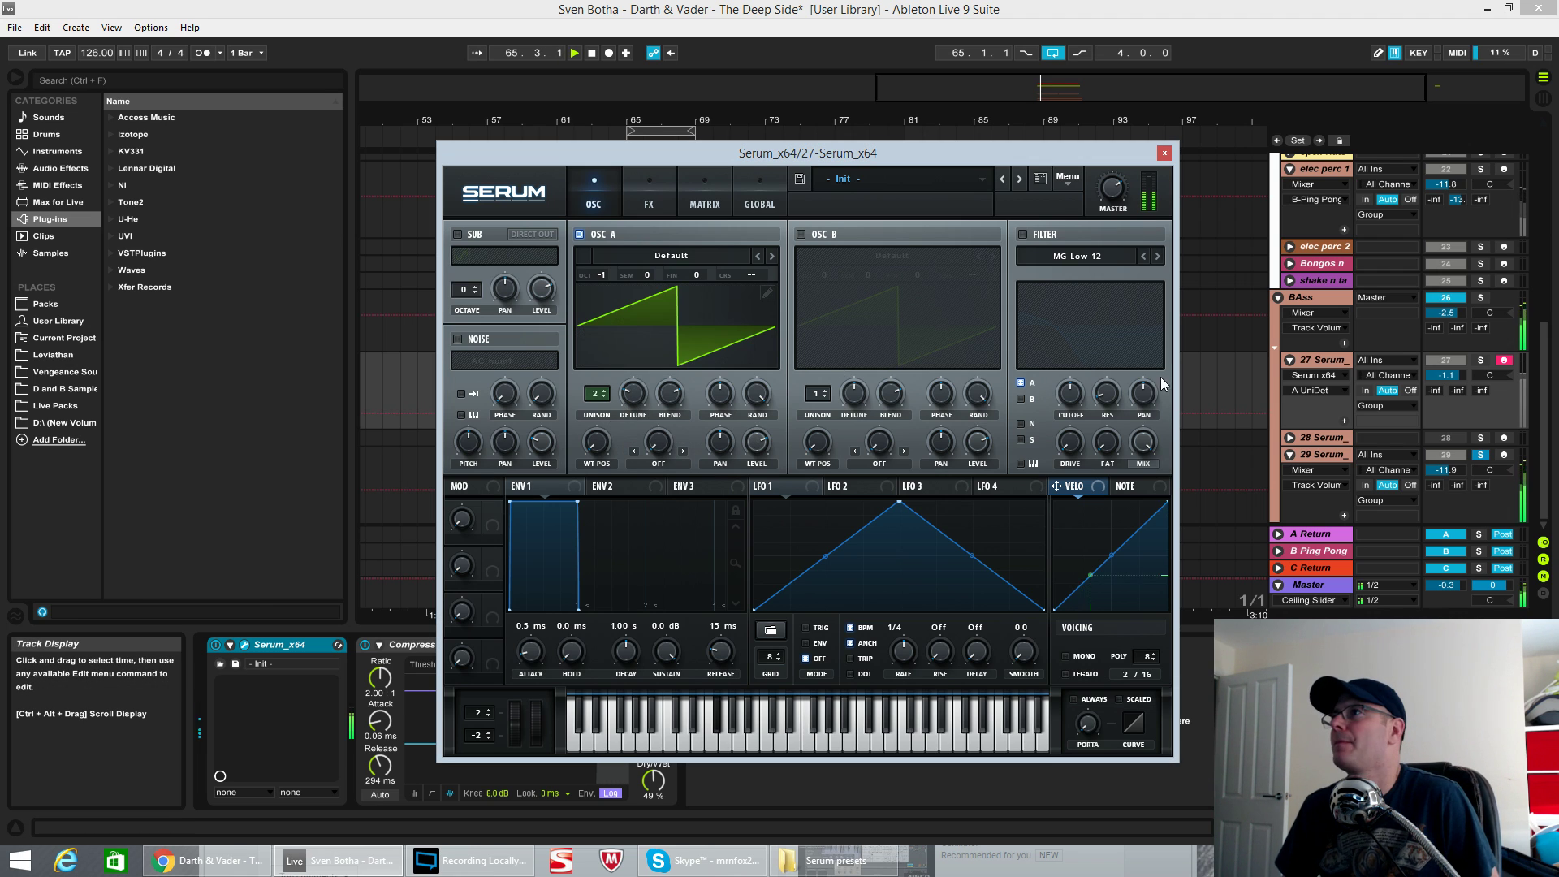
left_click(1480, 360)
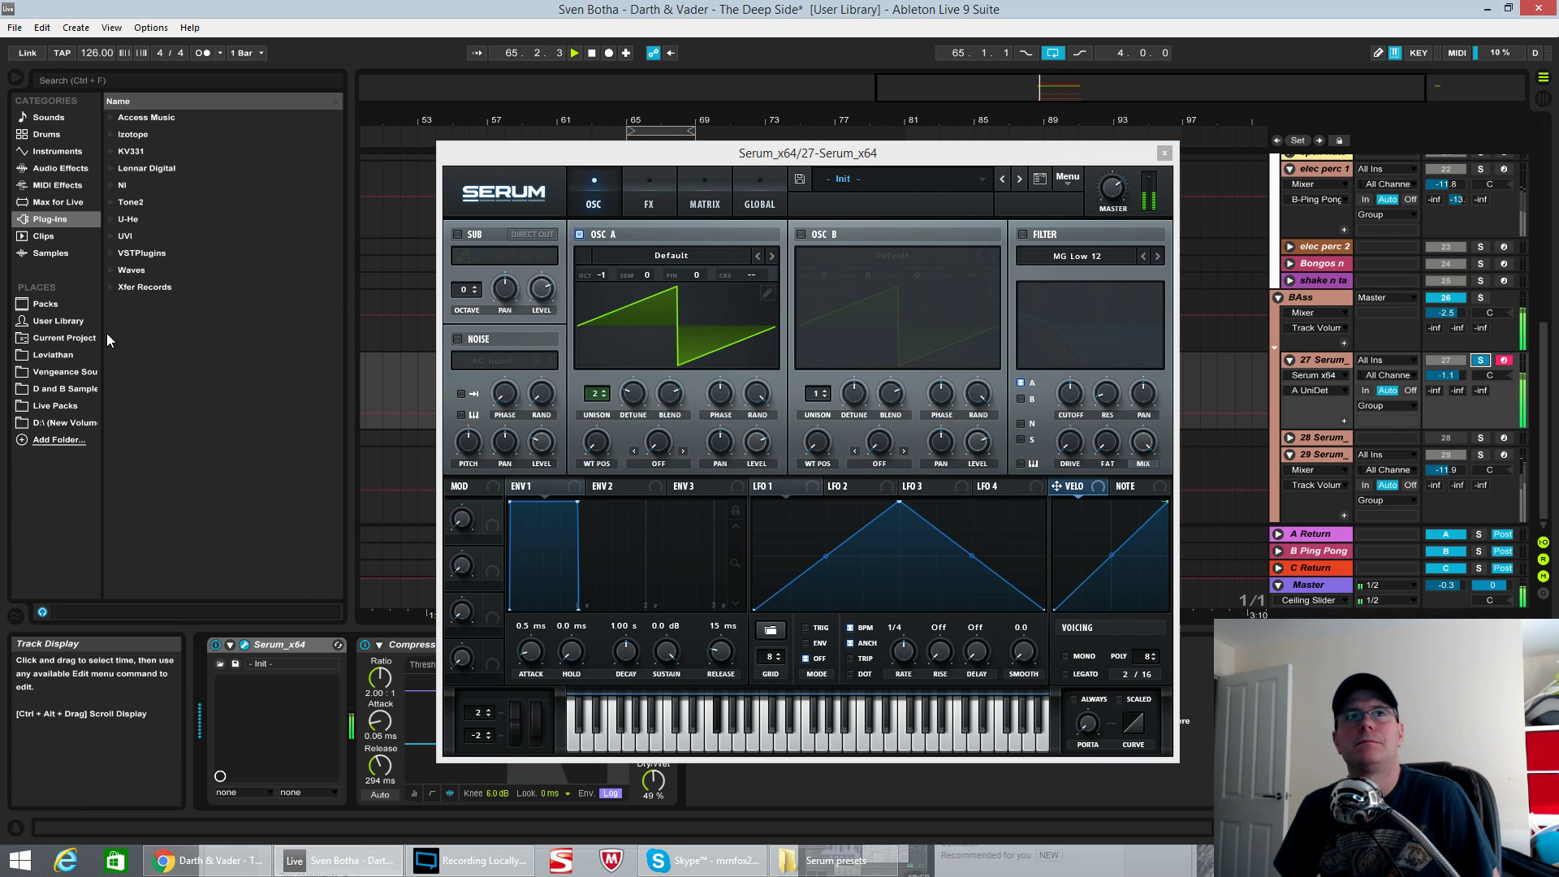
- Enable oscillator B with 2 unison voices, detune 0.11, and octave -2
key("space")
left_click(800, 234)
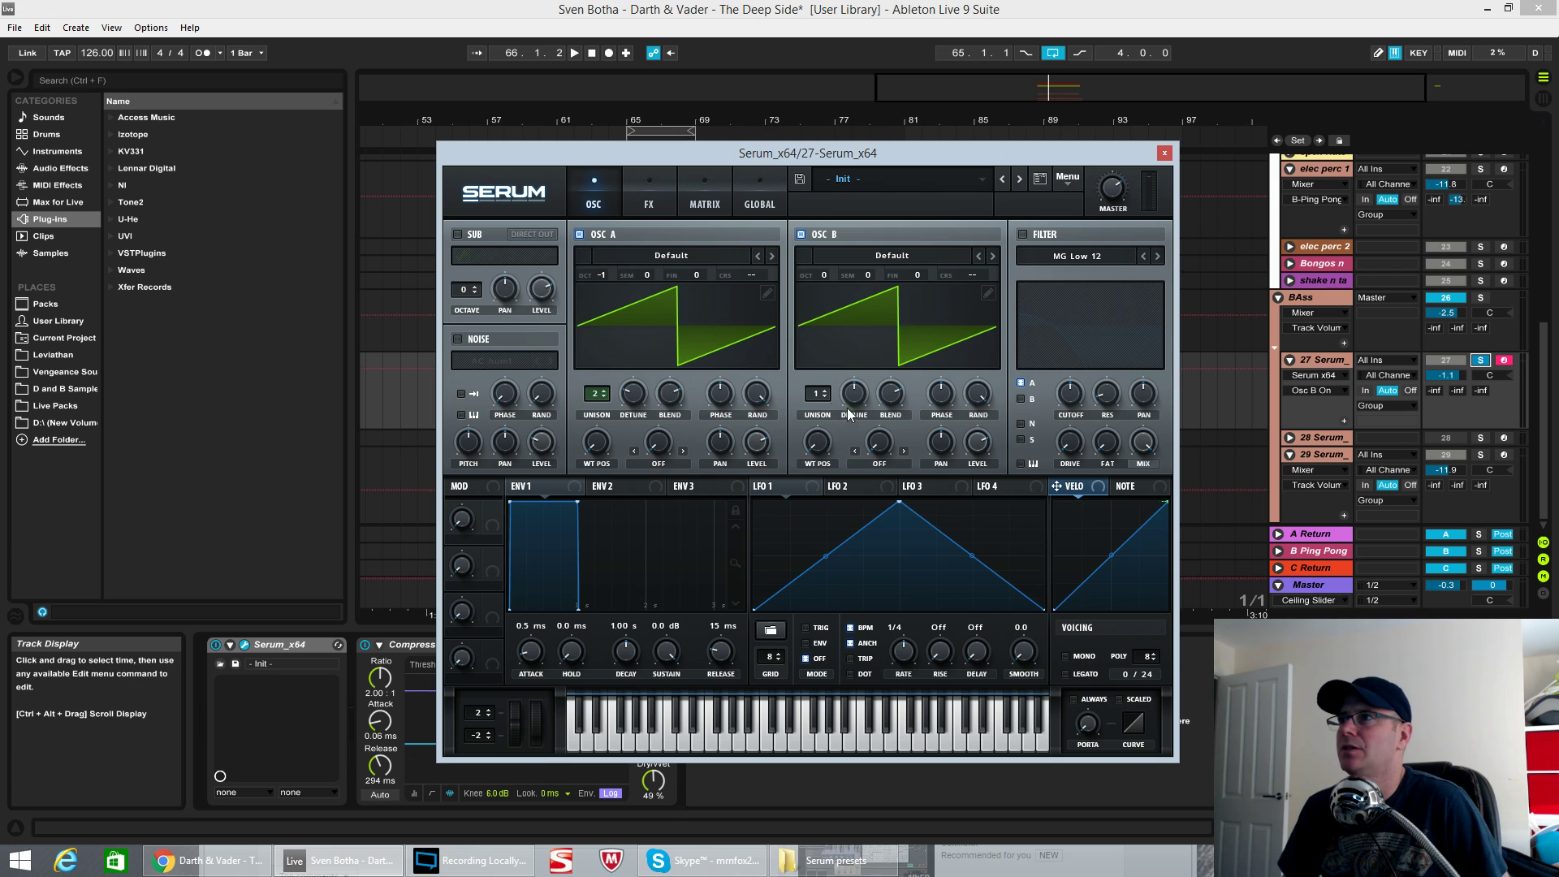
left_click(825, 393)
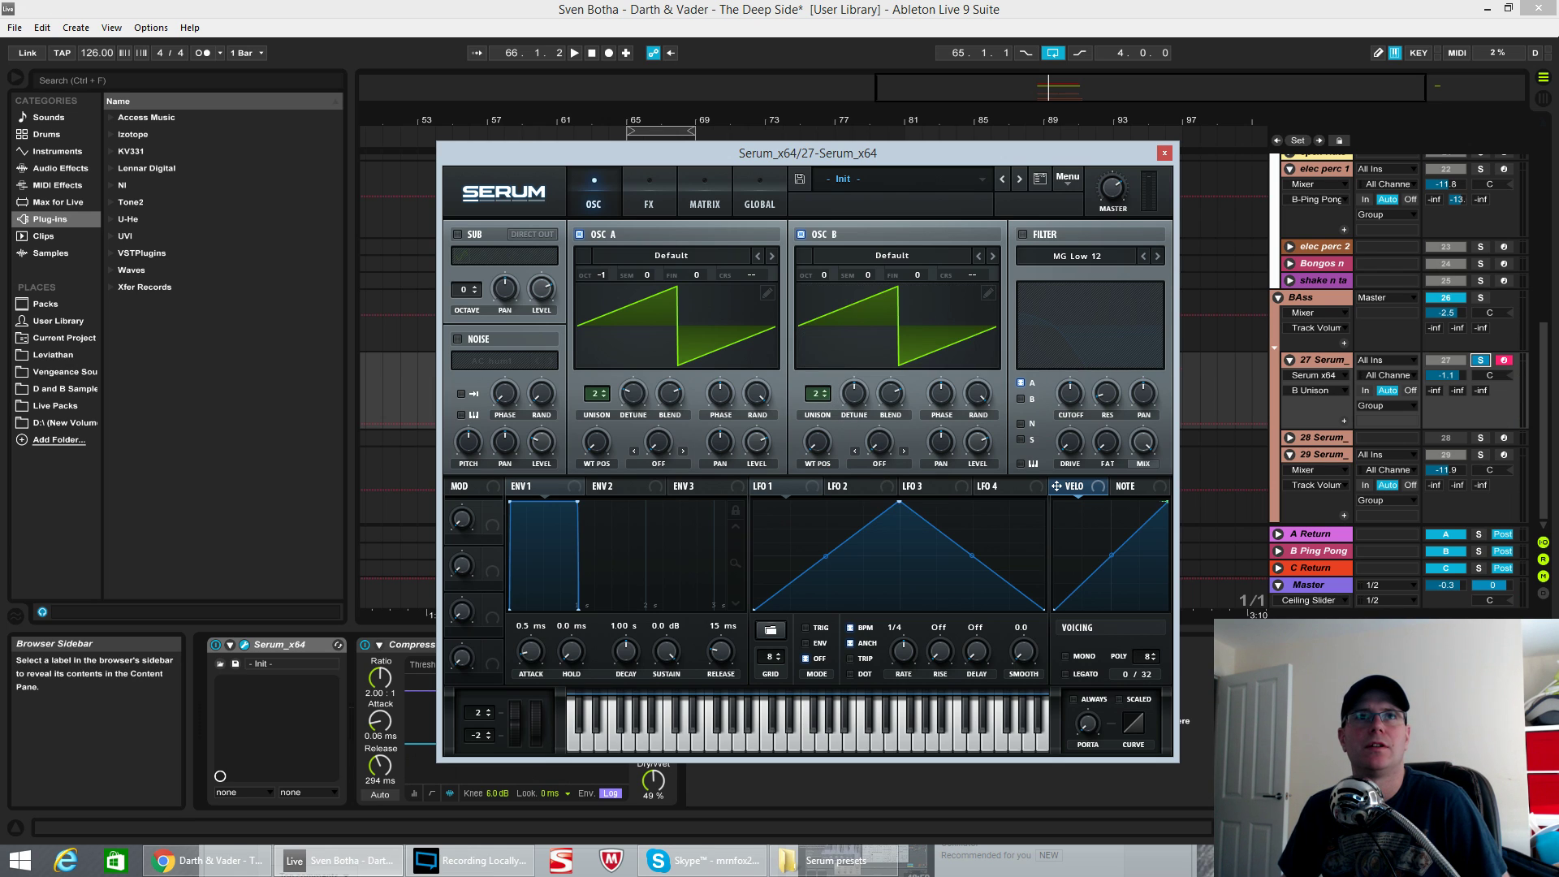
left_click_drag(853, 400, 858, 417)
key("space")
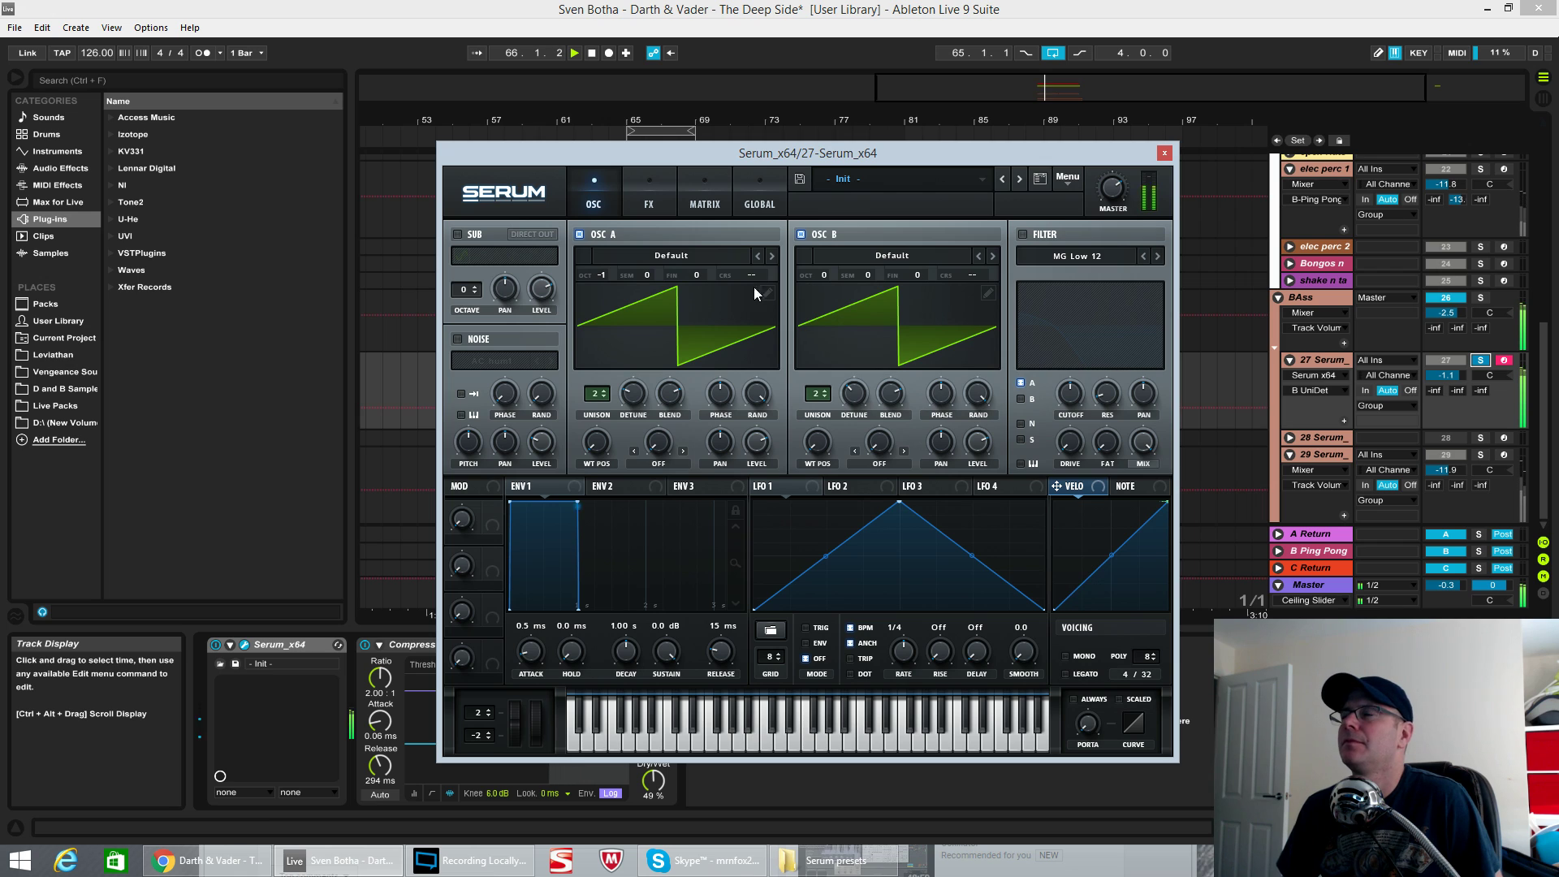
key("space")
left_click_drag(822, 276, 822, 303)
key("space")
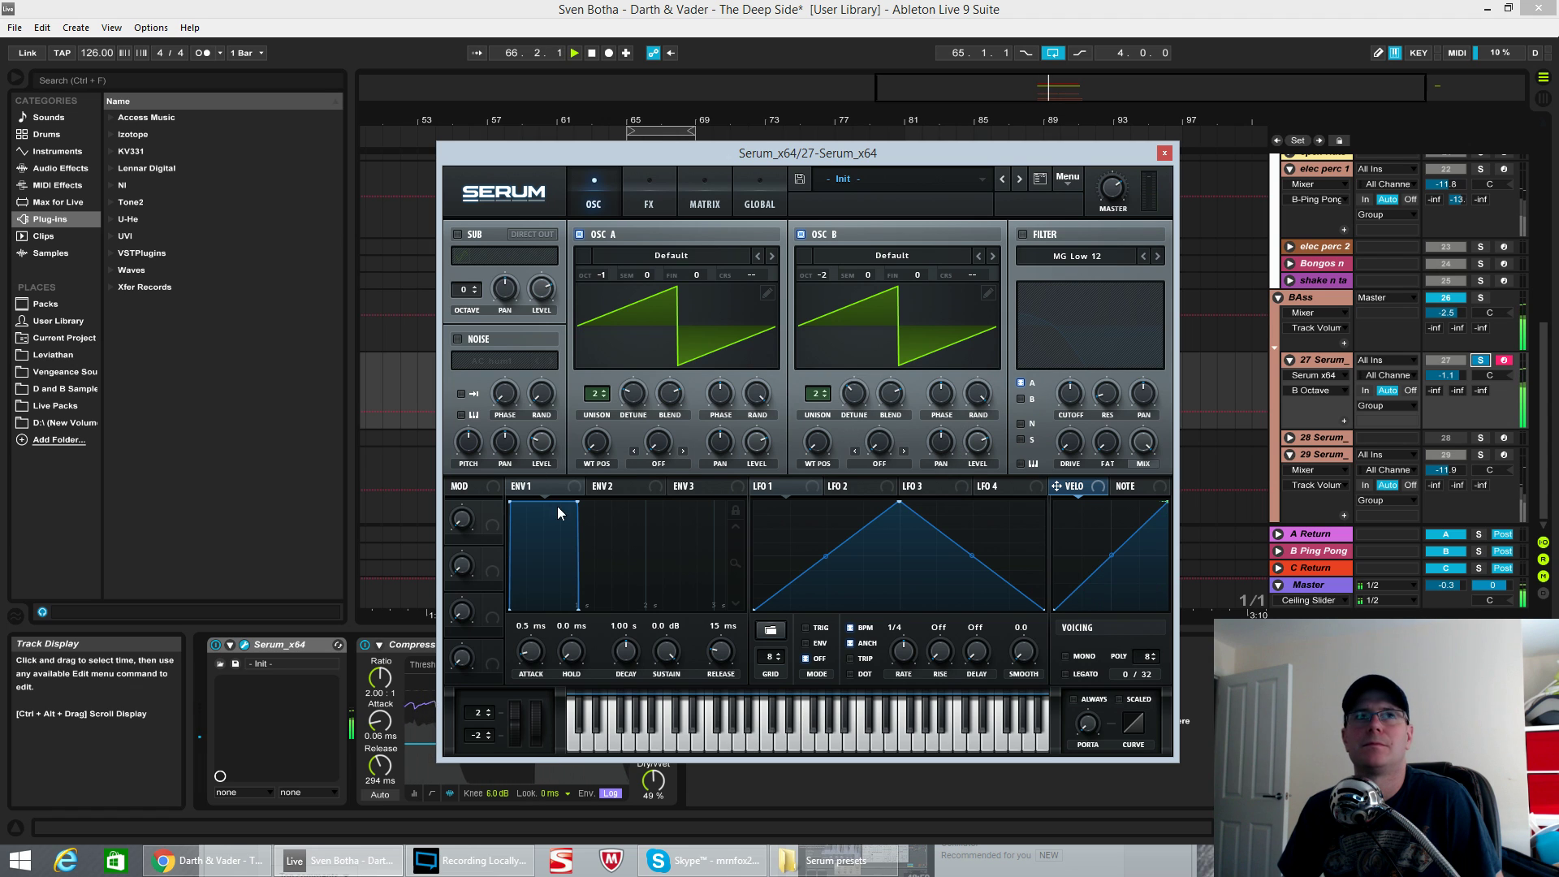
- Set oscillator A's warp mode to PWM at 70%
left_click(659, 464)
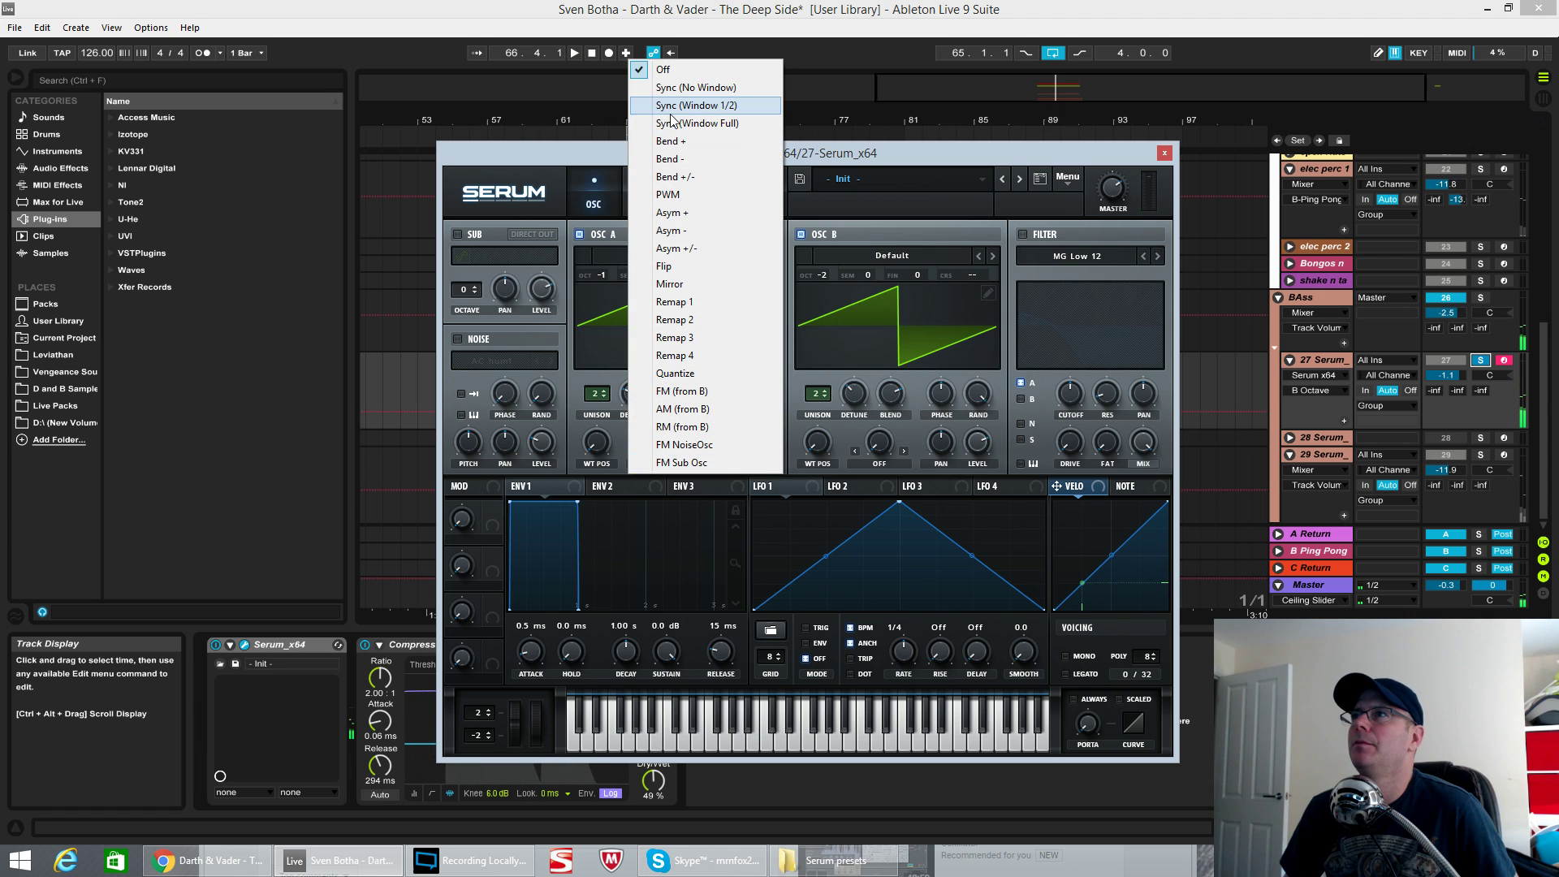
left_click(667, 194)
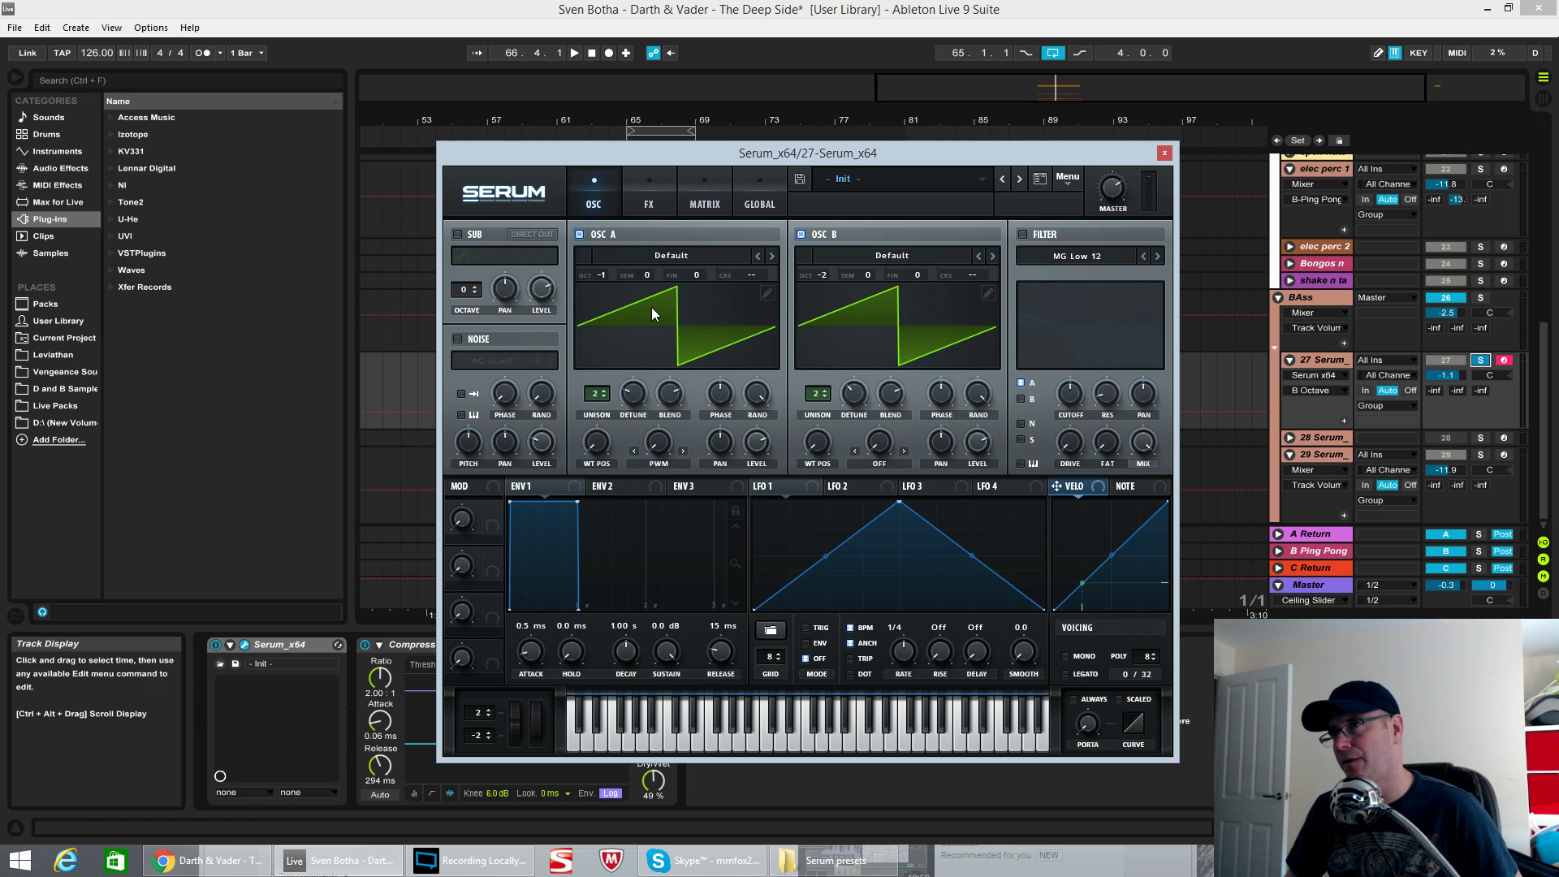
left_click_drag(662, 443, 670, 392)
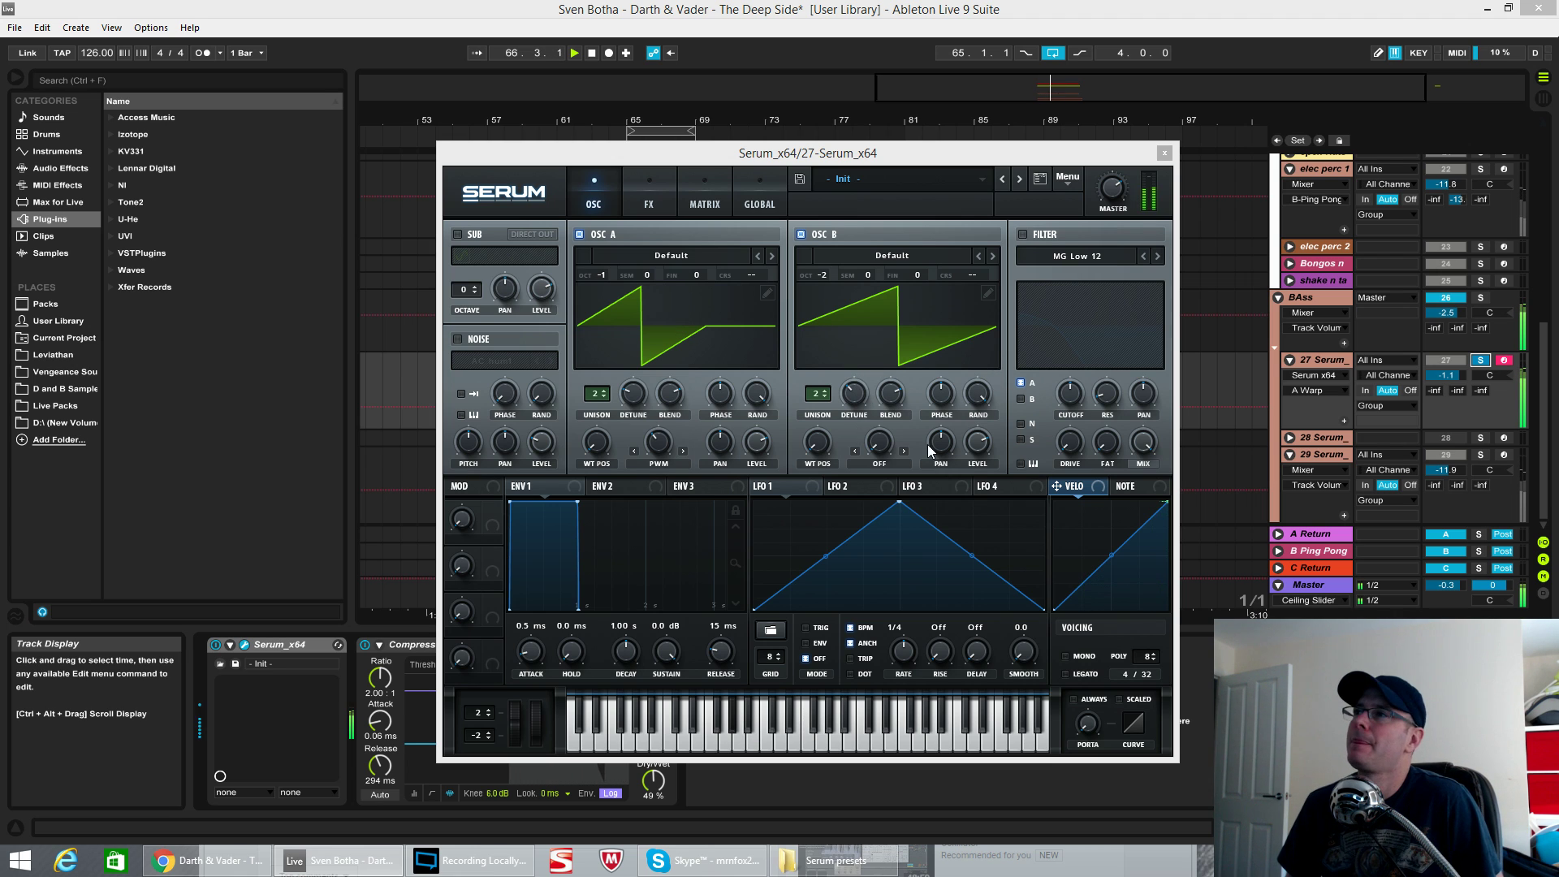
key("space")
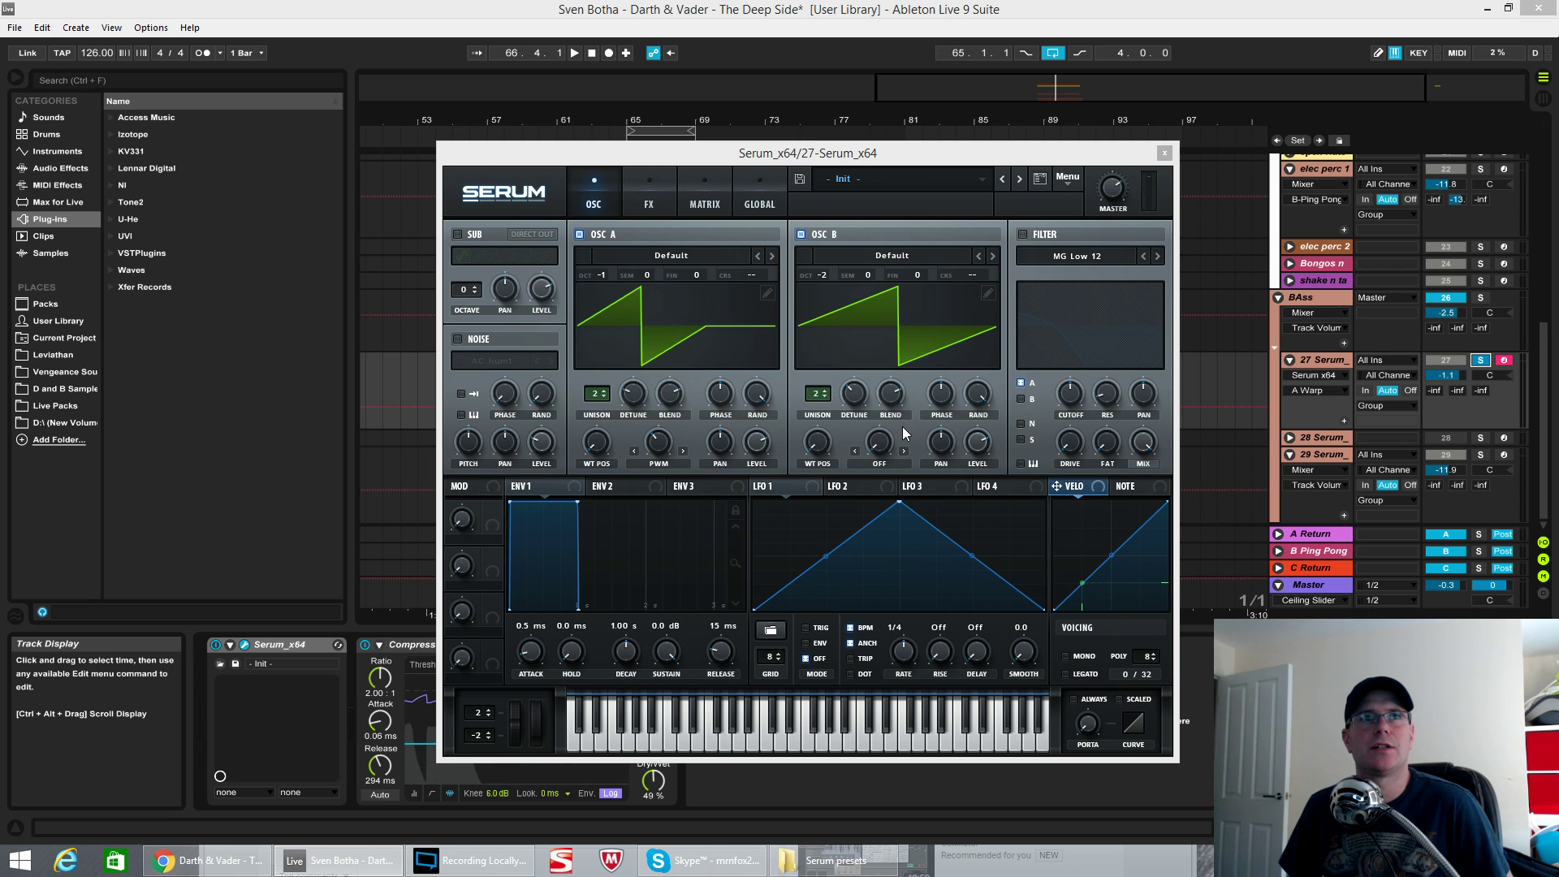
- Turn on Serum's sub oscillator at -2 octaves
left_click(458, 234)
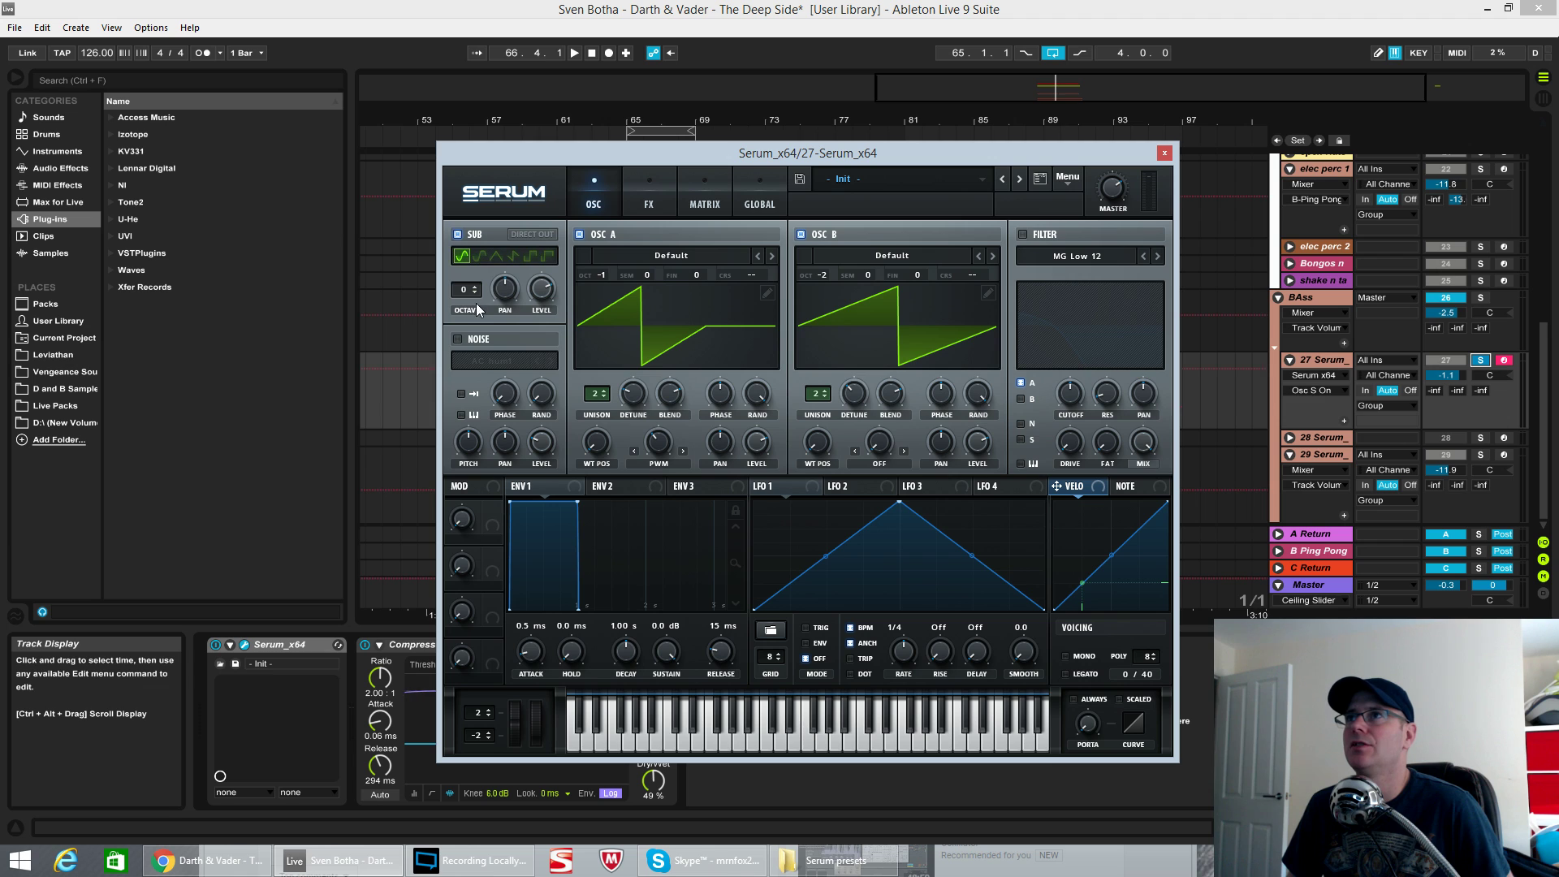
left_click(473, 294)
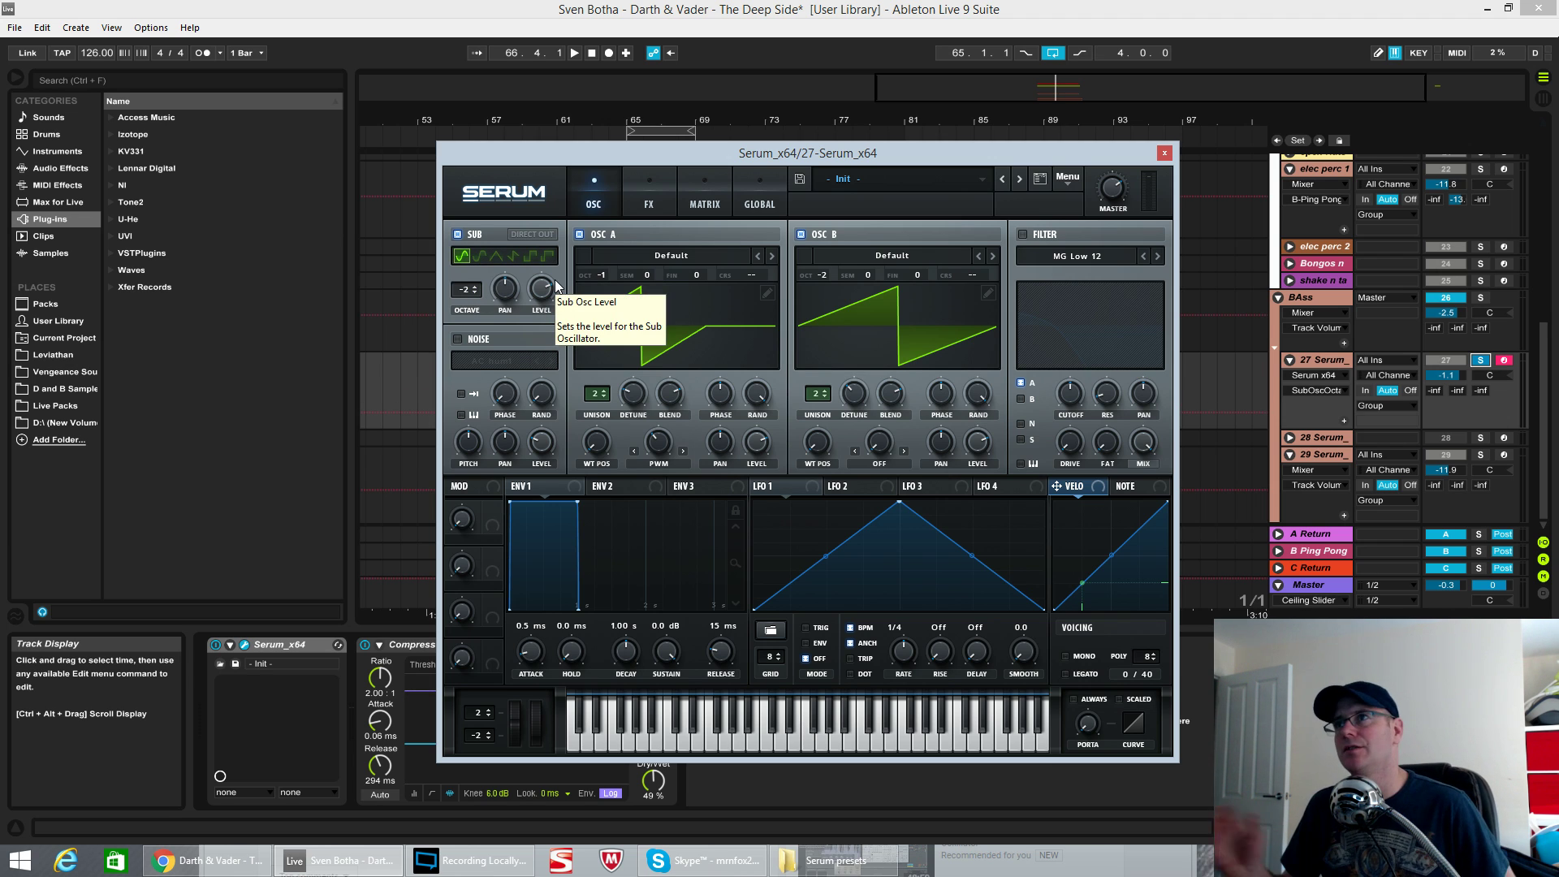
key("space")
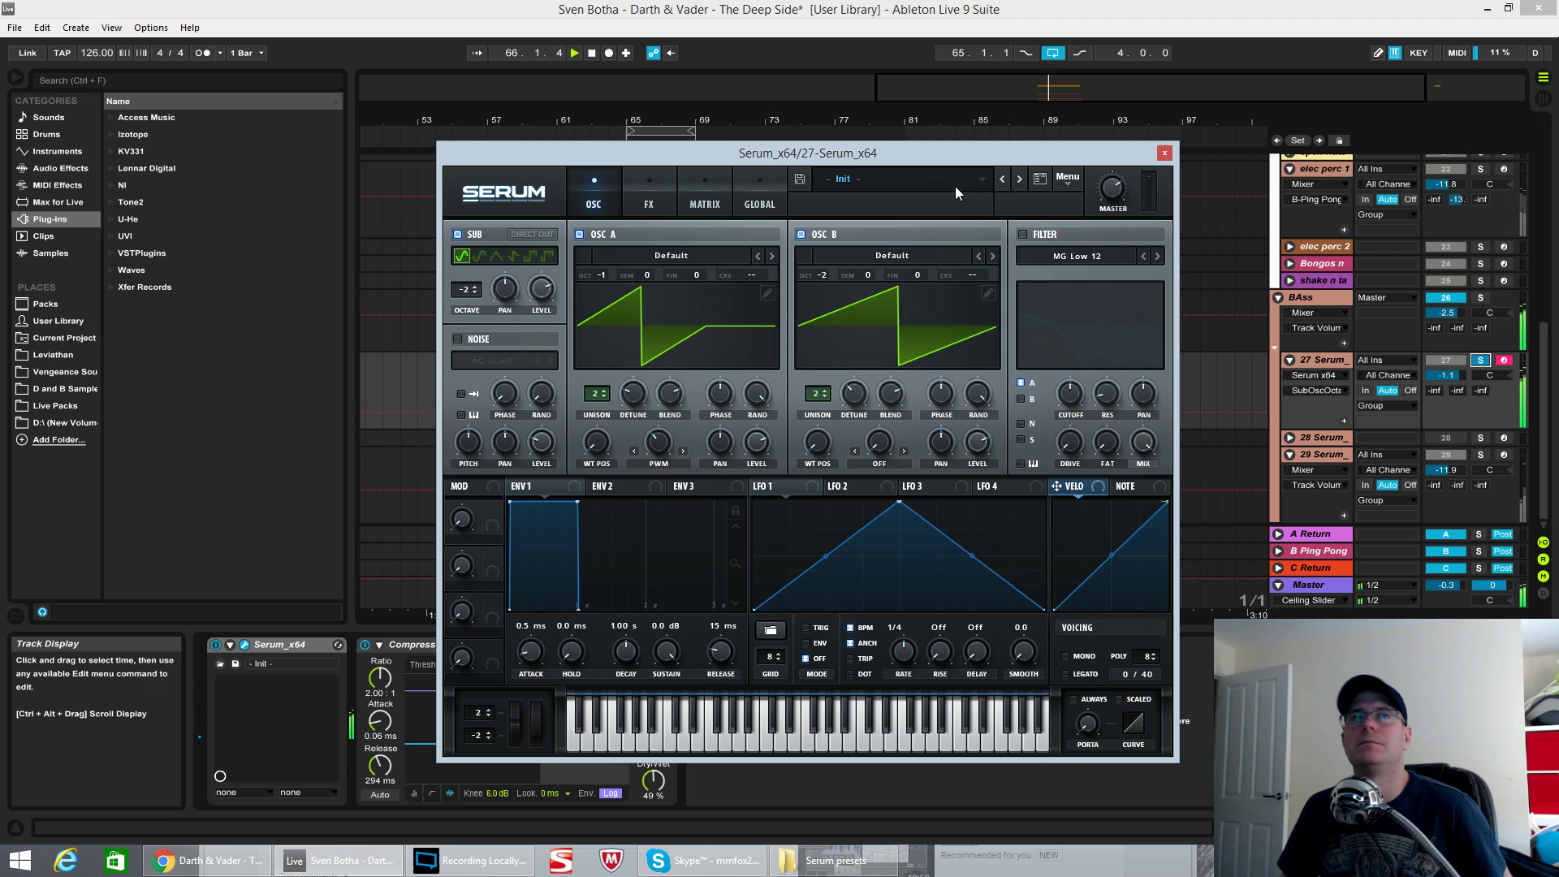
- Bring Serum's master volume down to about 55%
left_click(1104, 216)
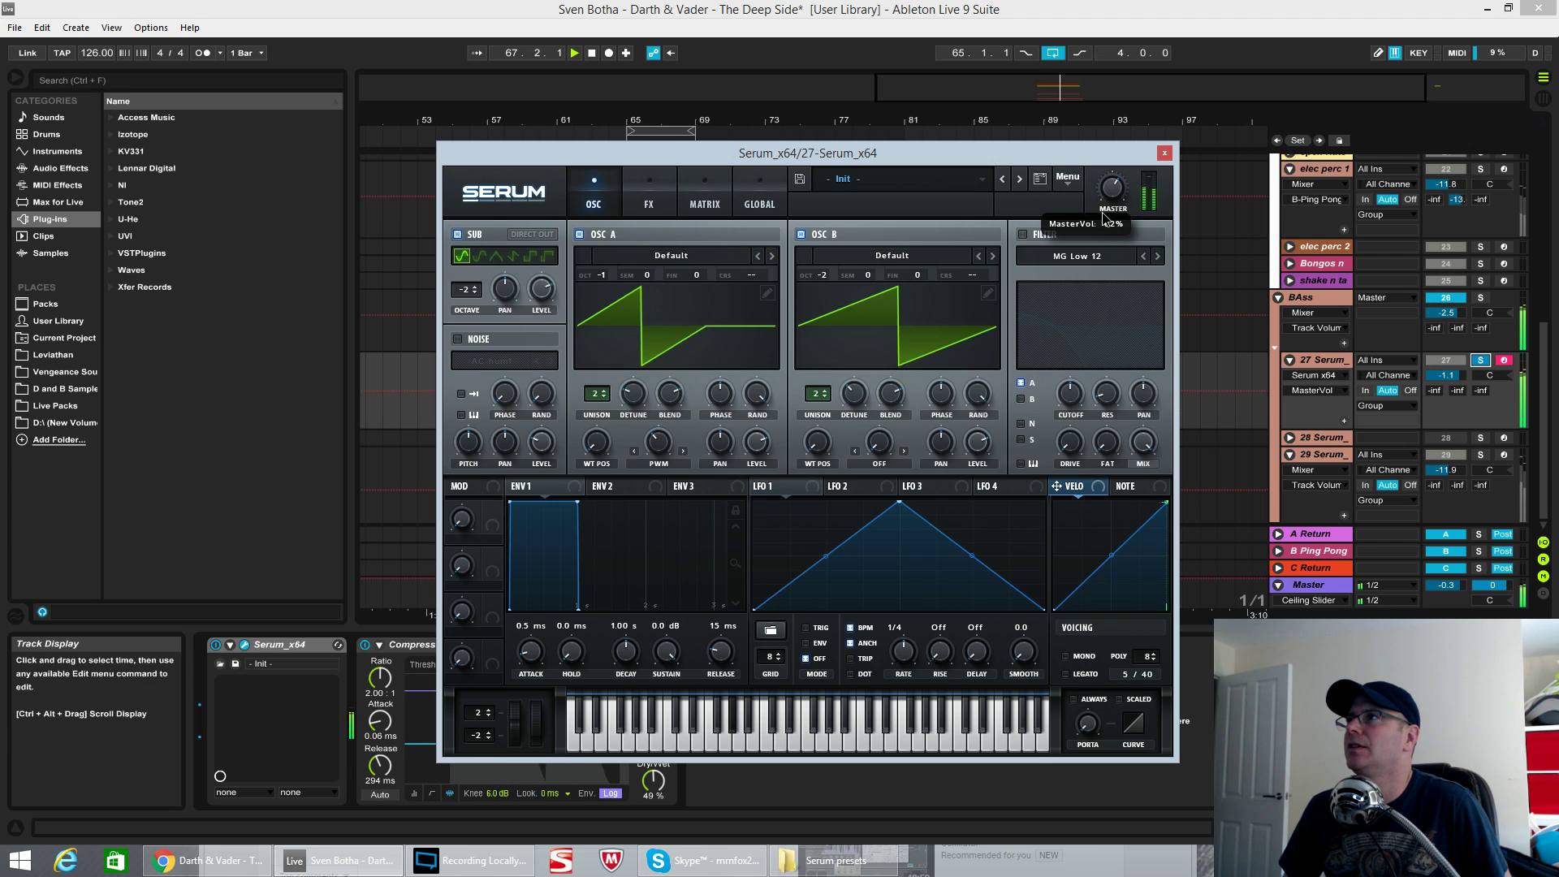
left_click_drag(1104, 216, 1105, 208)
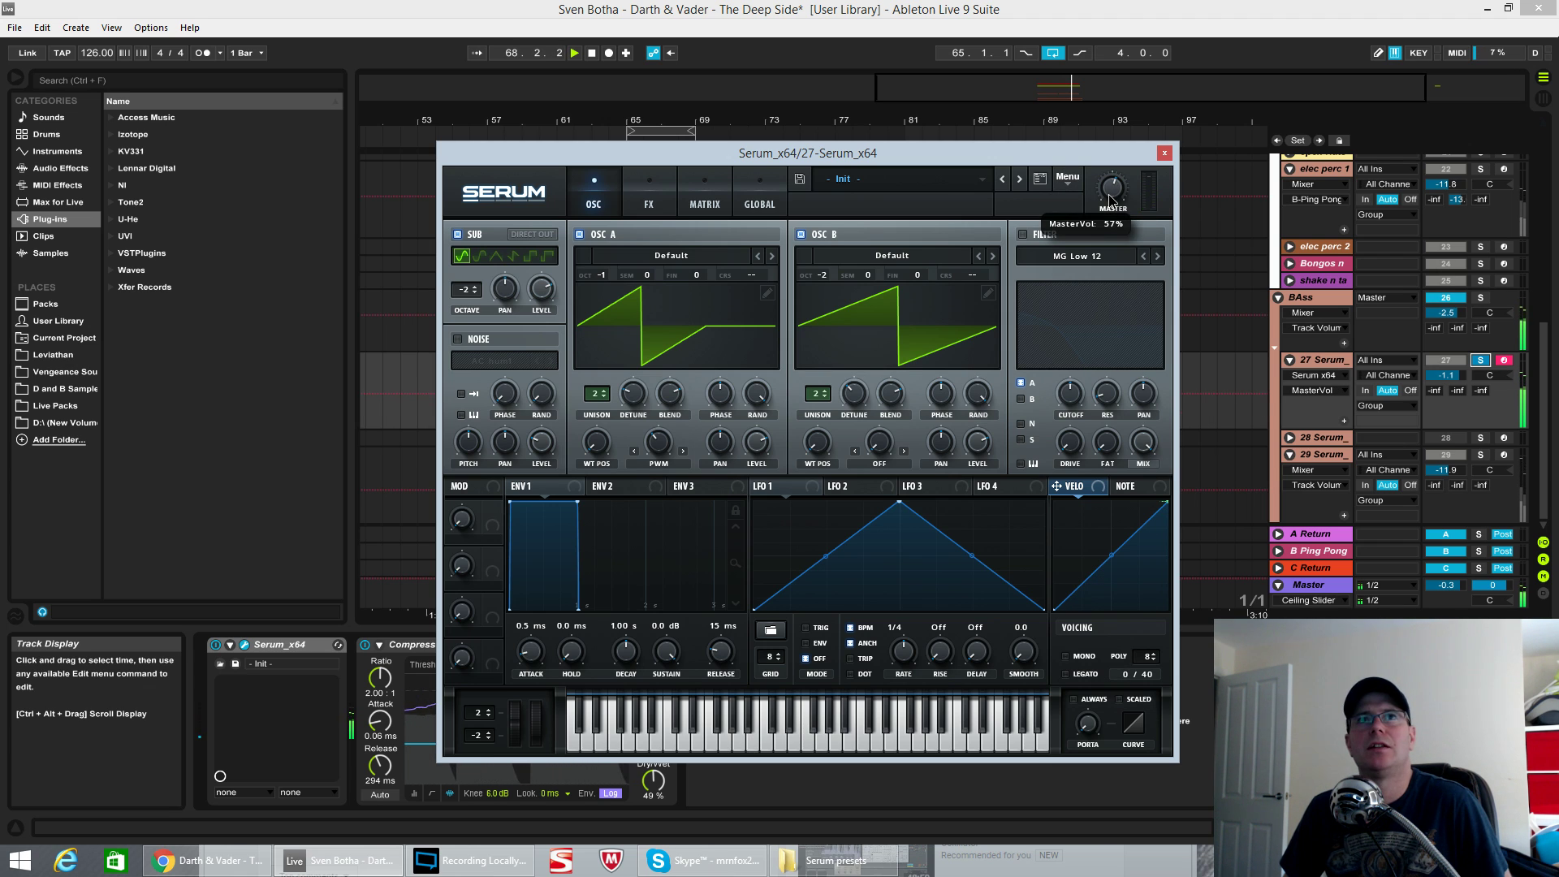
scroll(1113, 198, "down", 1)
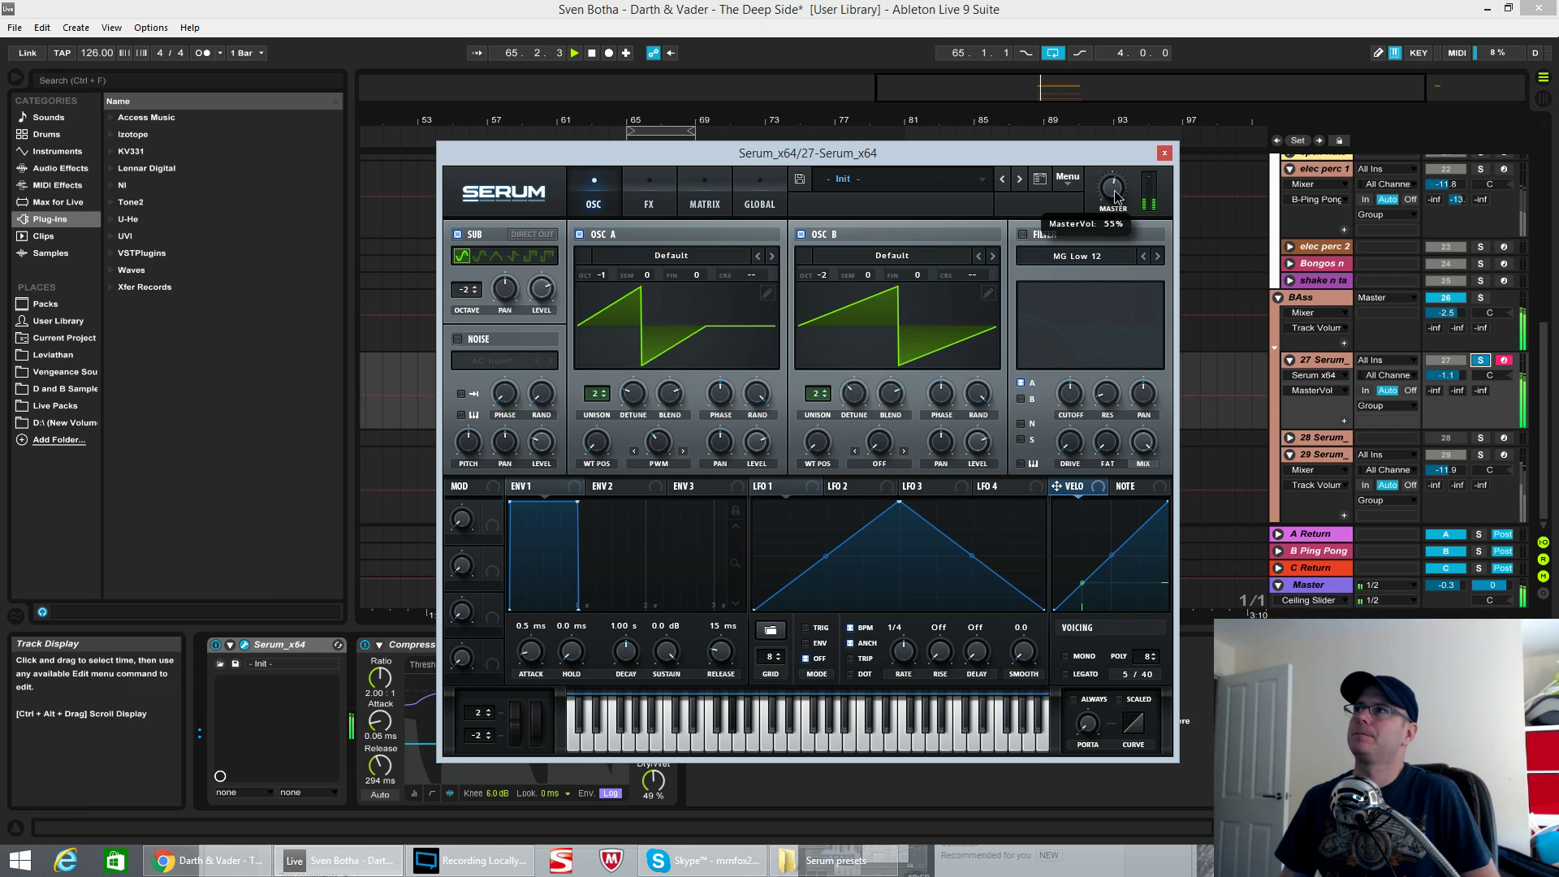
key("space")
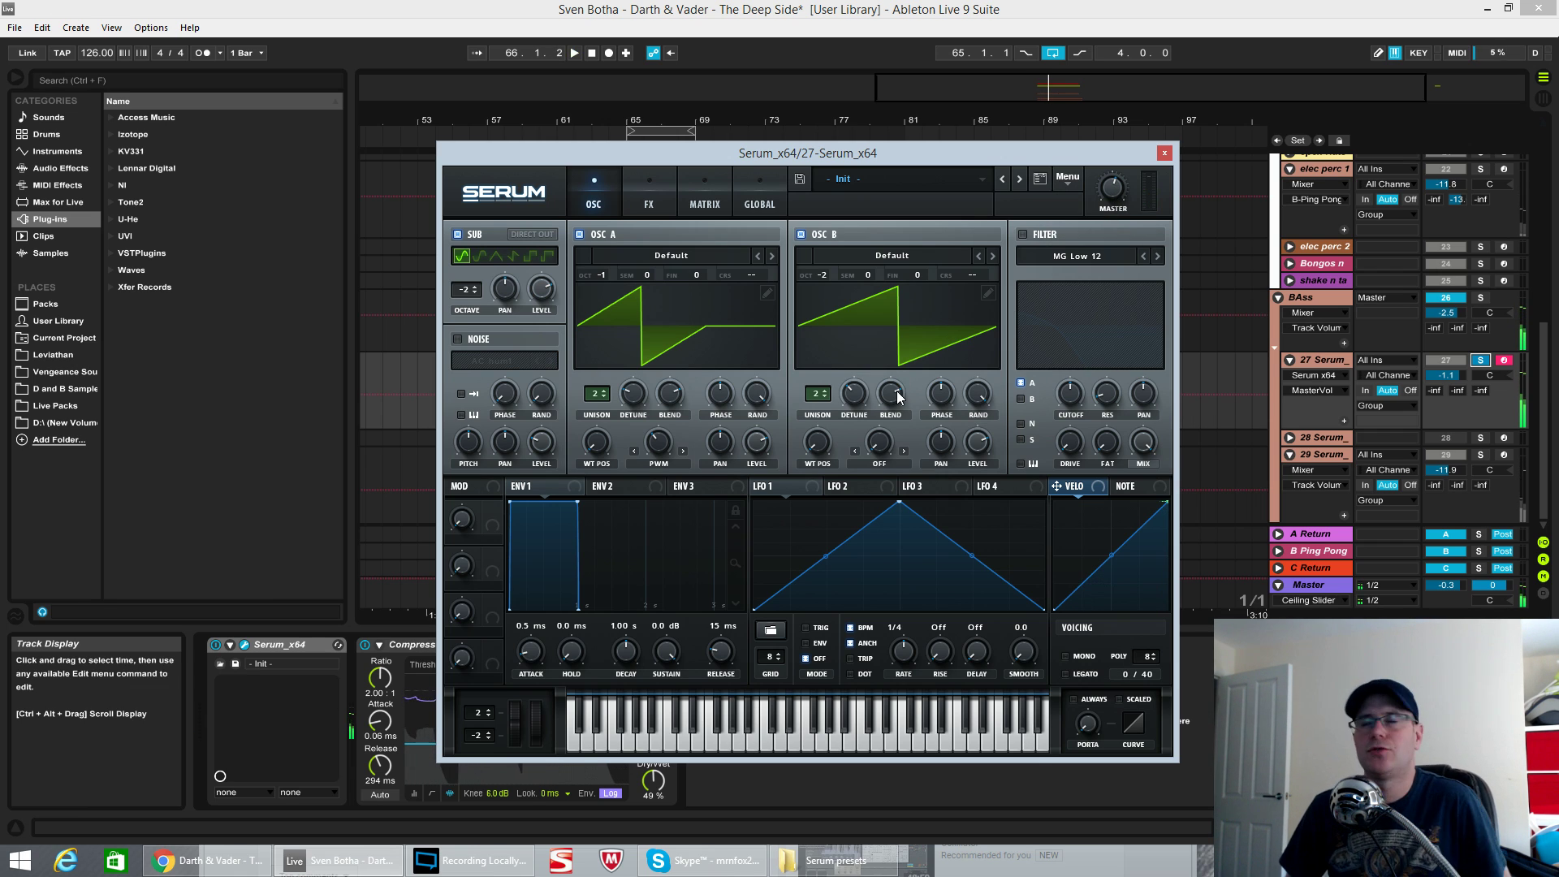
- Enable Serum's filter as MG Low 24 with cutoff around 46 Hz
left_click(1023, 234)
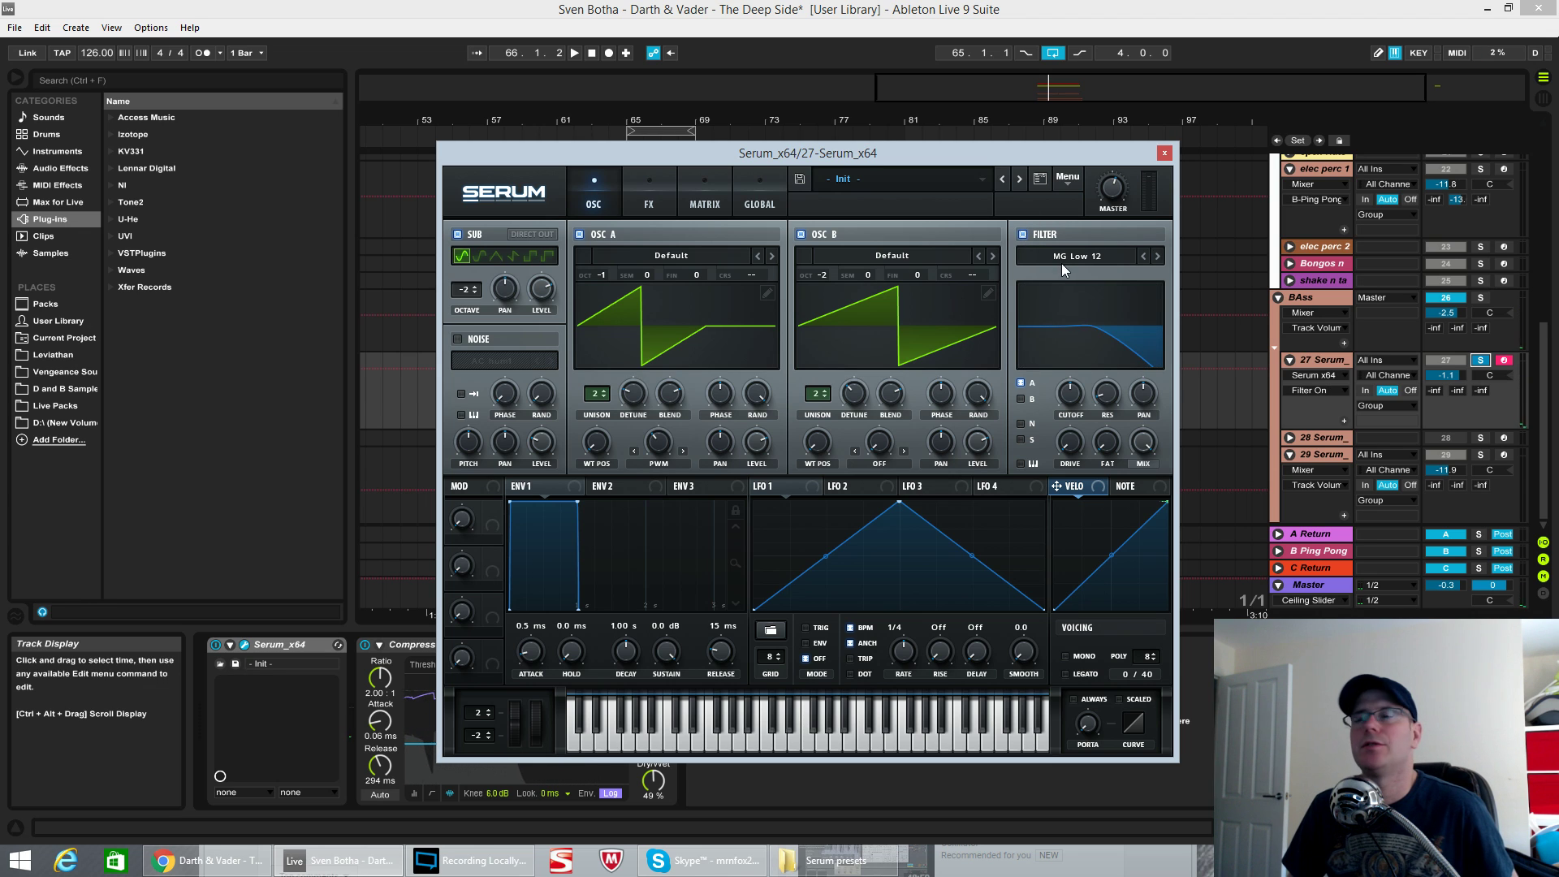
left_click(1064, 270)
mouse_move(1067, 275)
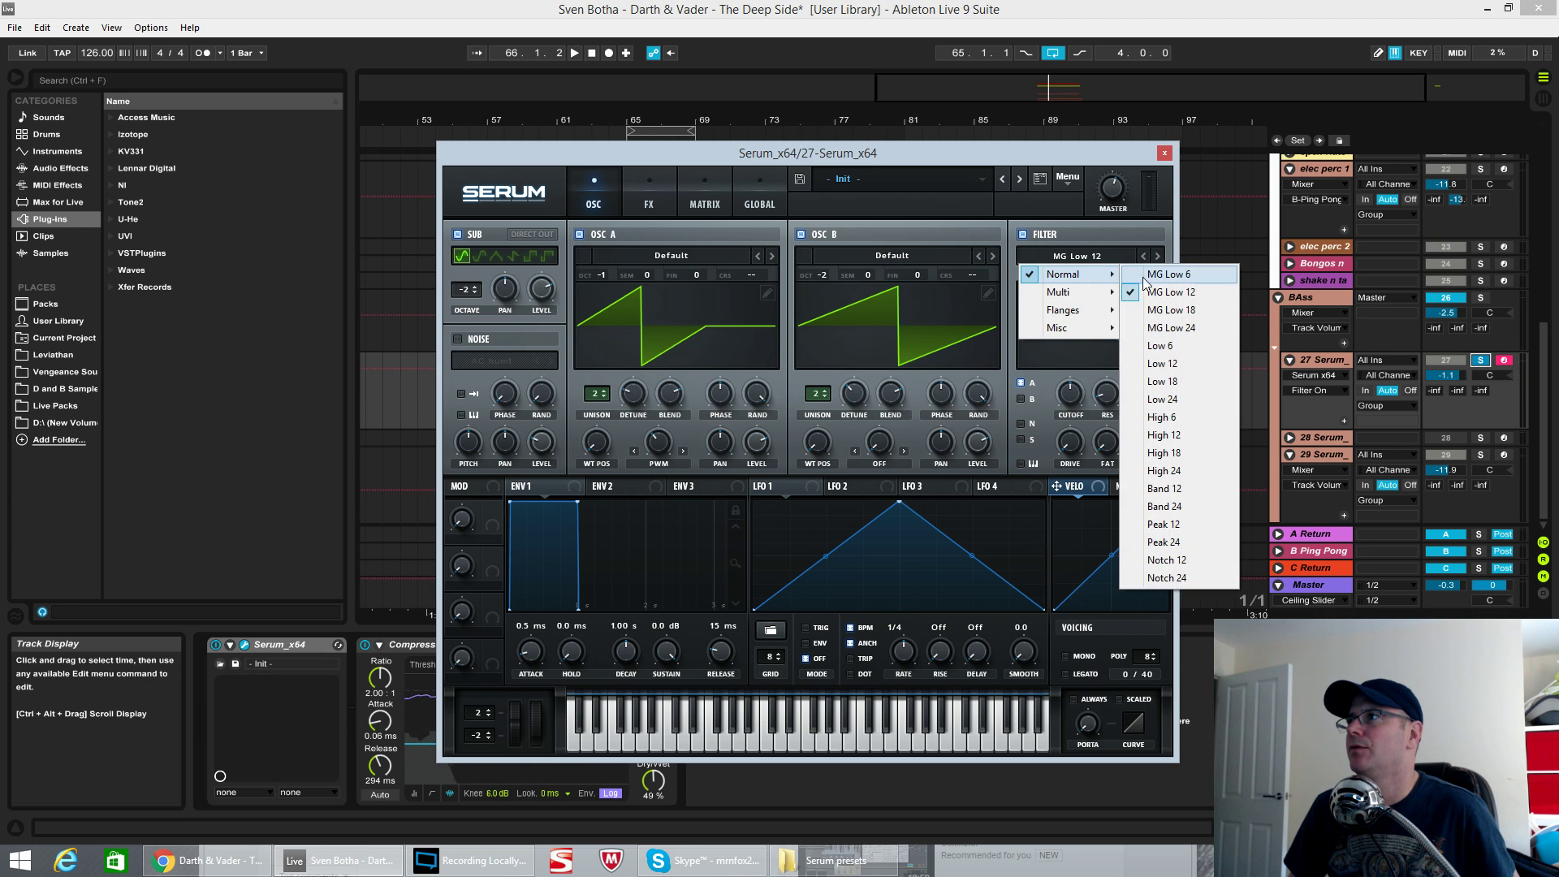
left_click(1169, 328)
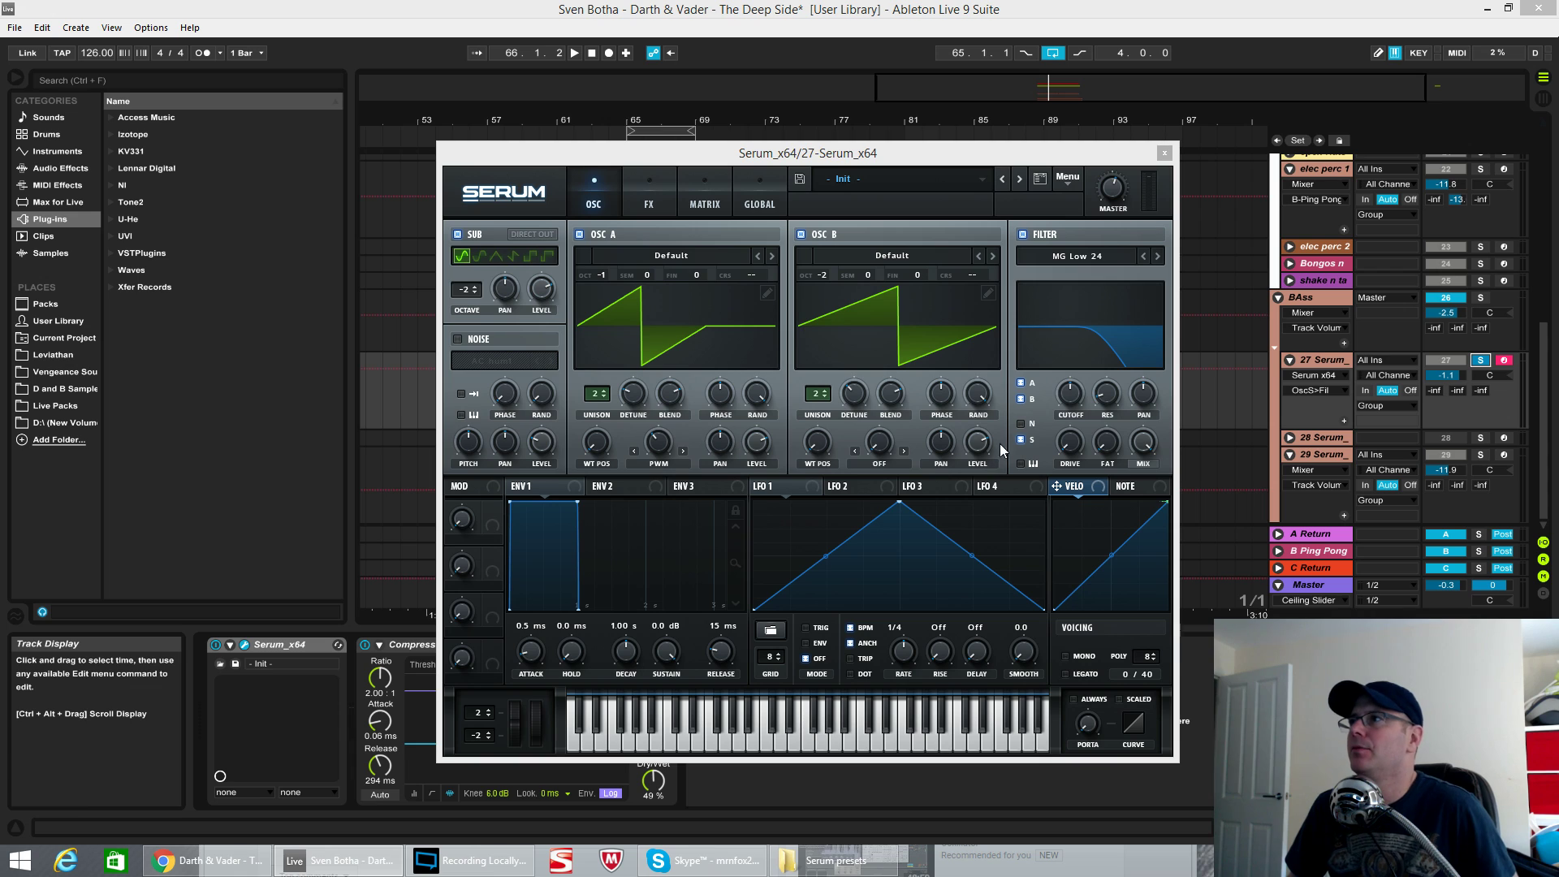
left_click_drag(1069, 398, 1070, 440)
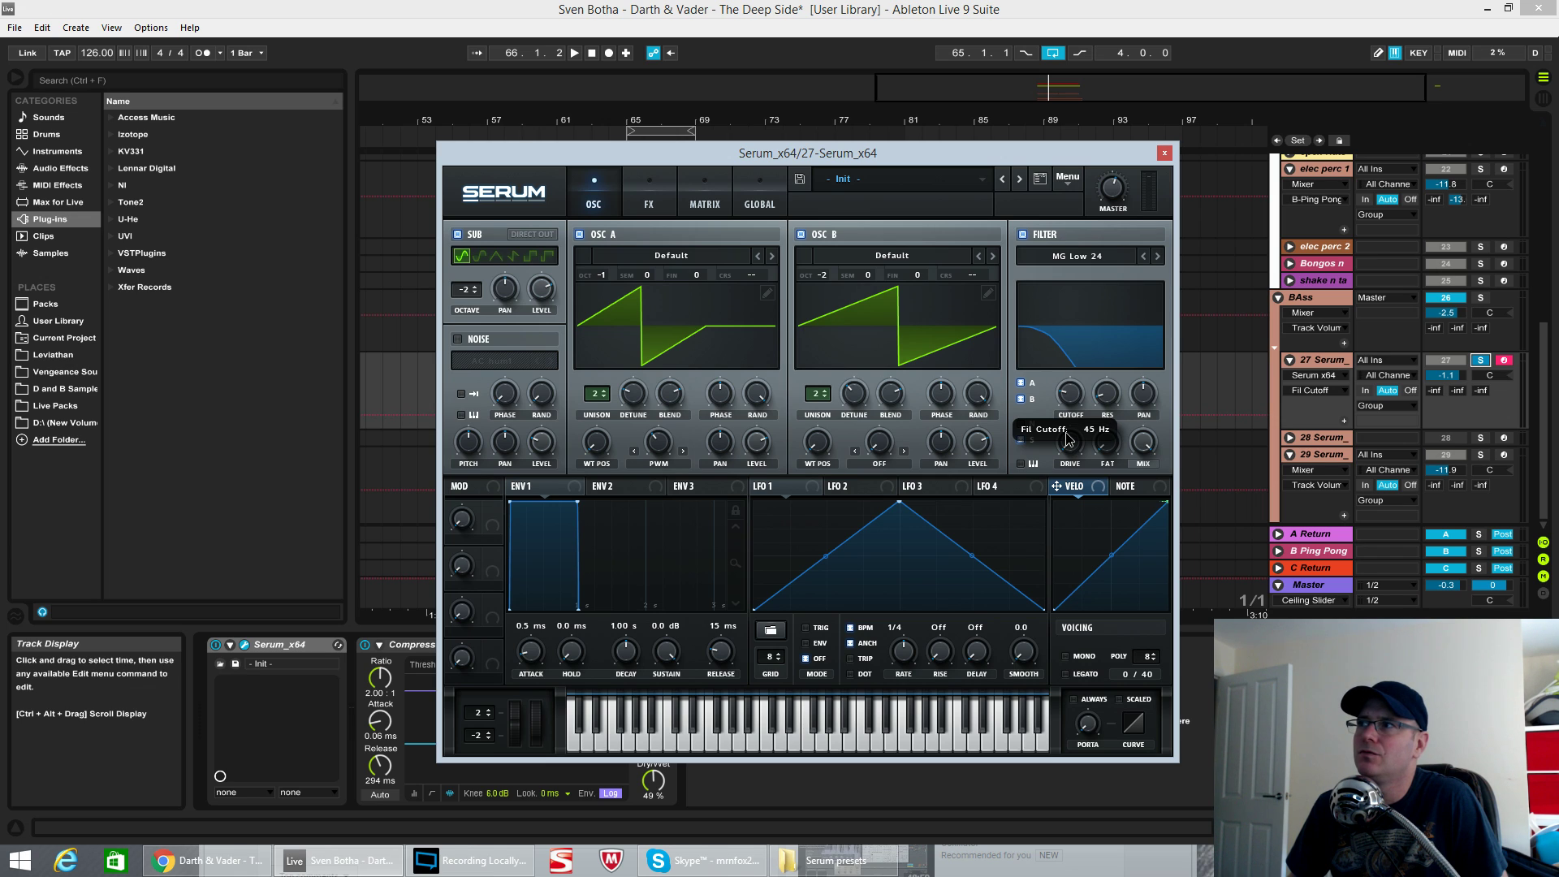
left_click_drag(1067, 436, 1068, 435)
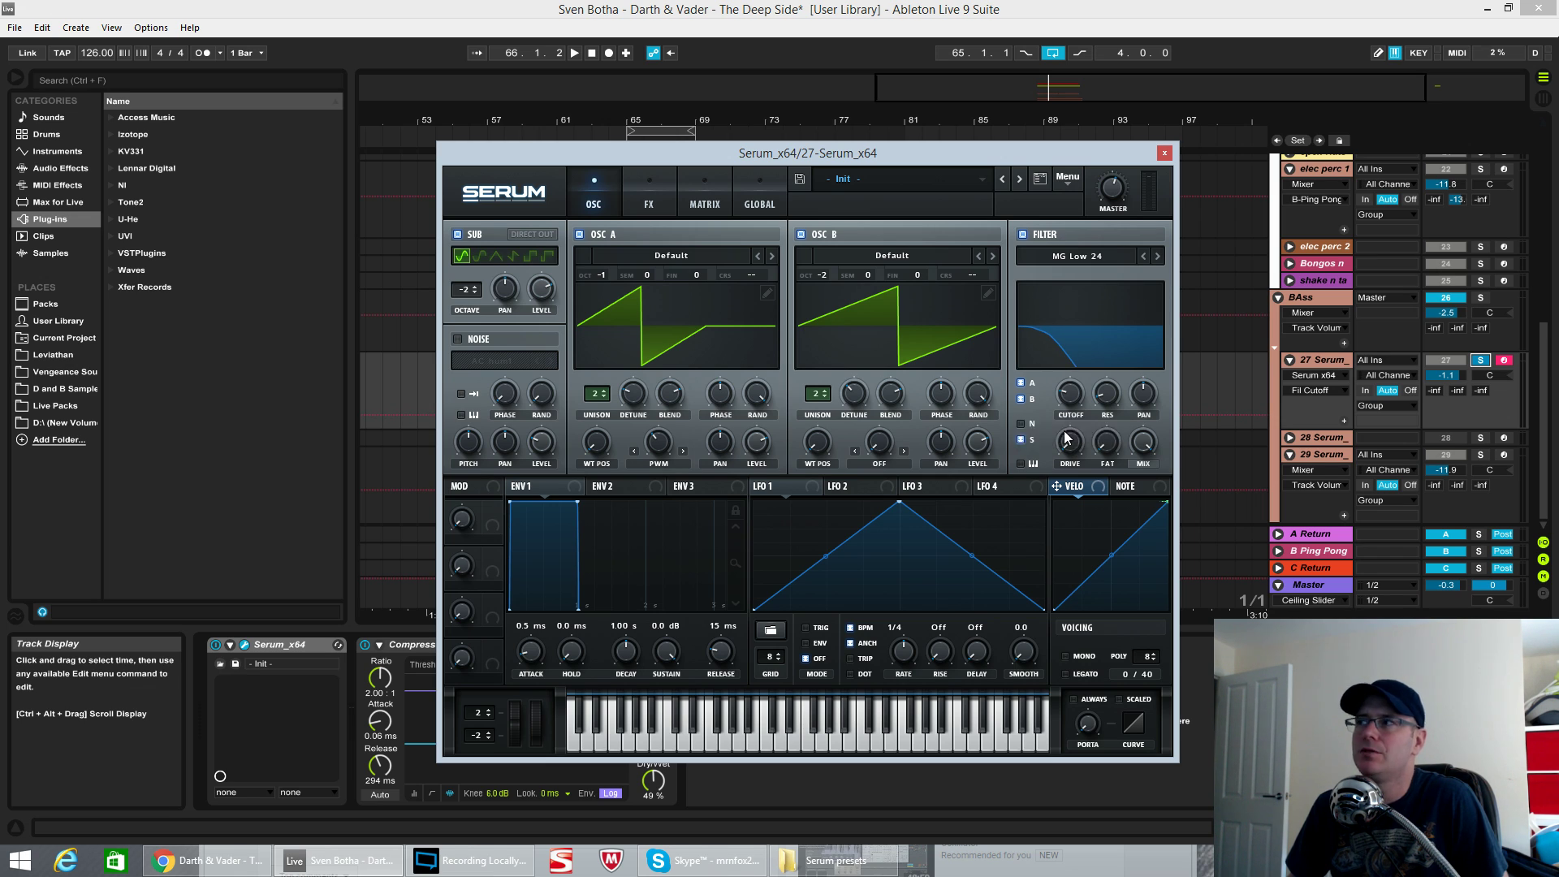
- Raise the filter drive to 36% after checking resonance and fat amounts
left_click(1109, 397)
left_click(1112, 452)
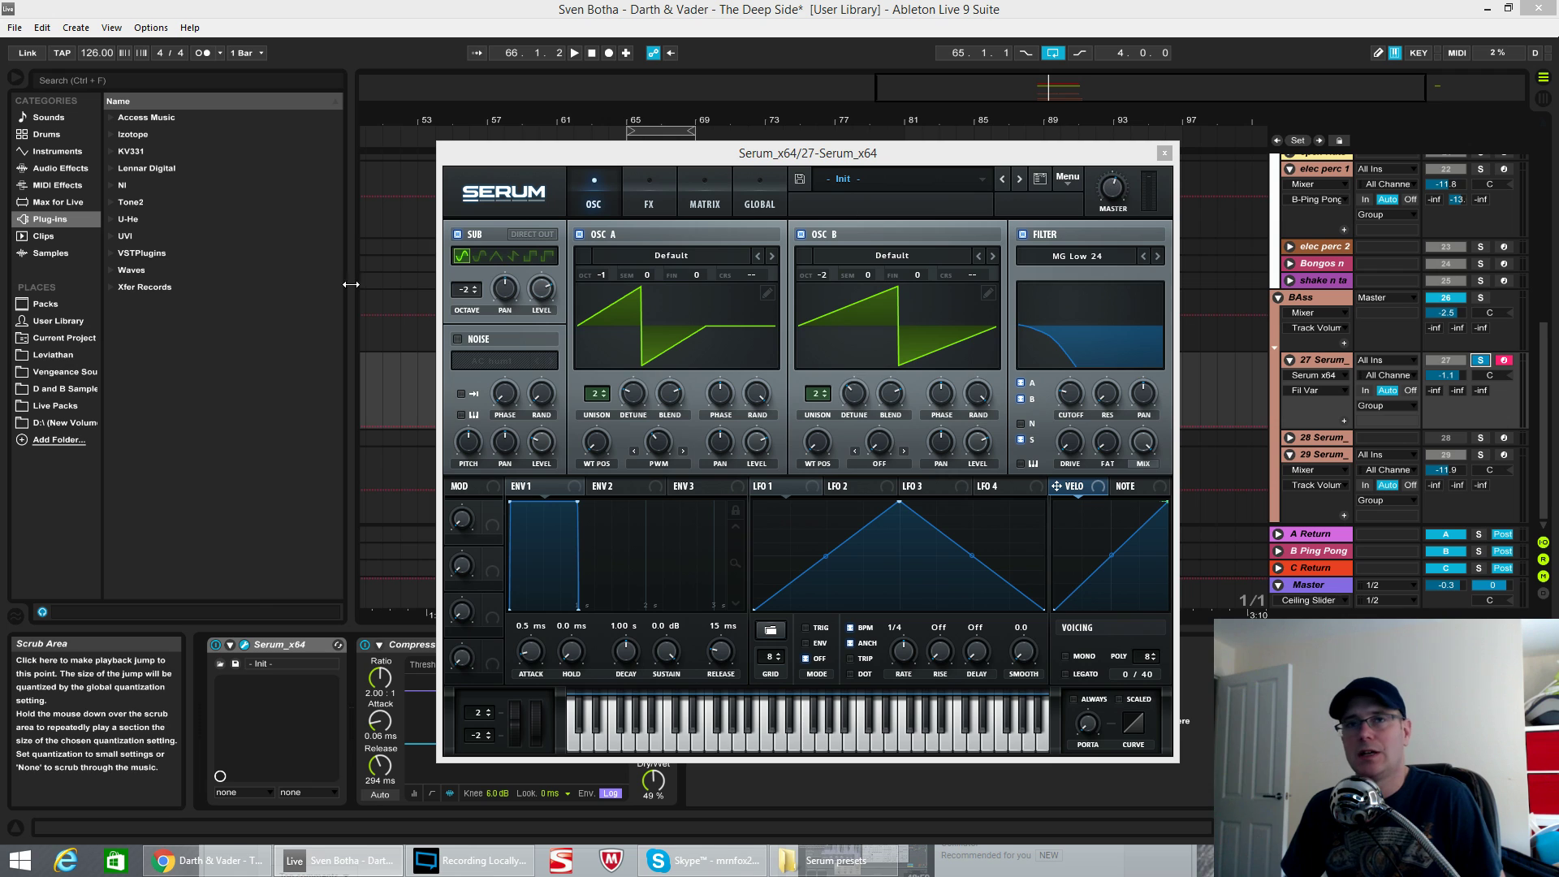
left_click(1074, 441)
left_click_drag(1073, 430, 1074, 420)
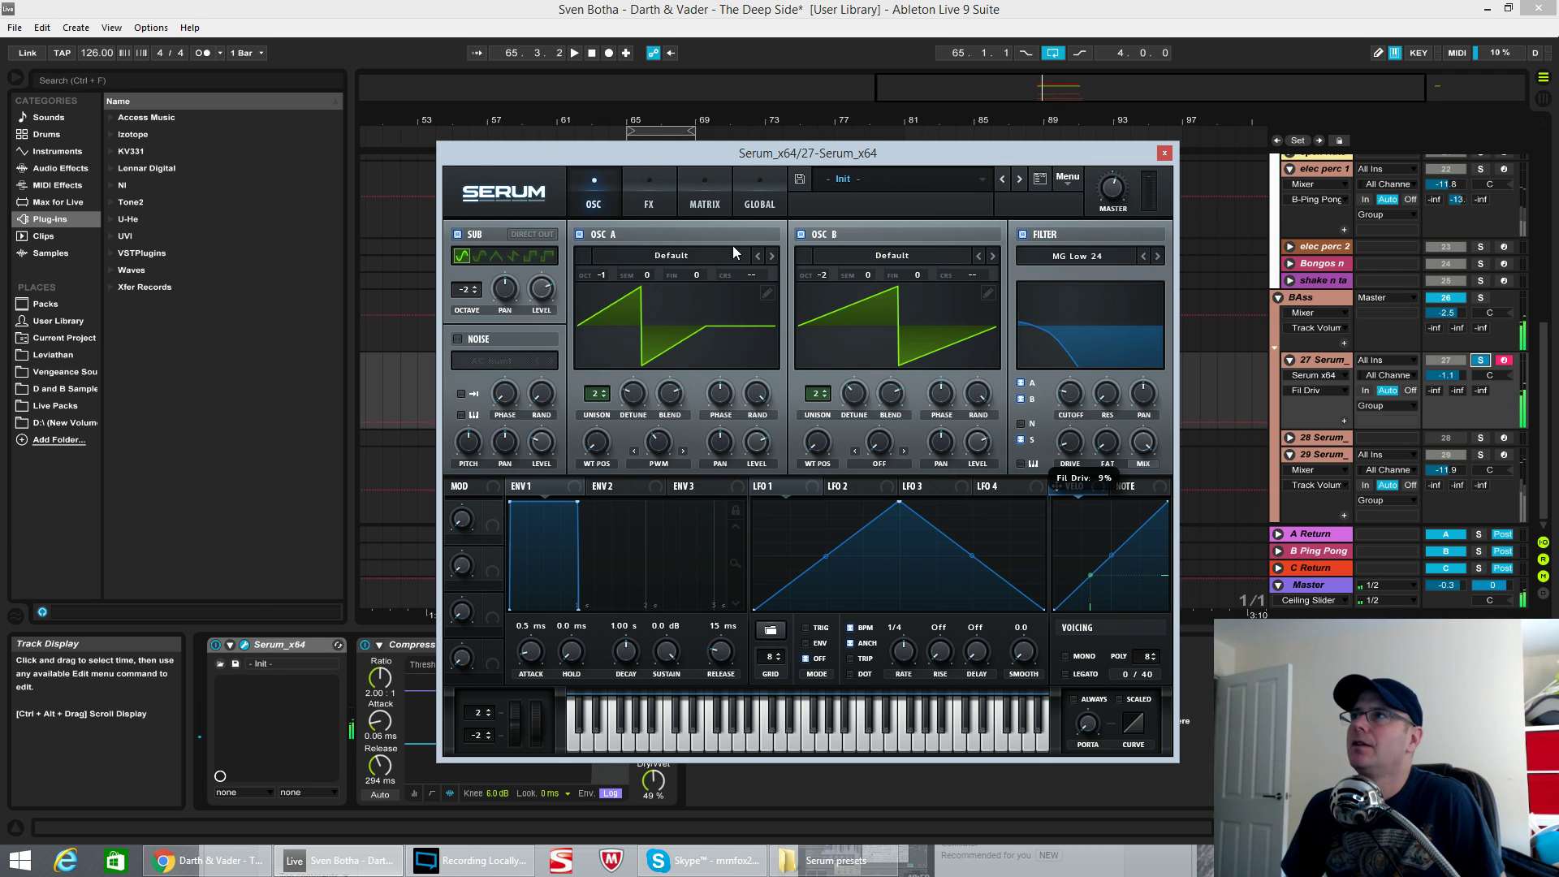
key("space")
left_click_drag(646, 160, 648, 215)
left_click(627, 193)
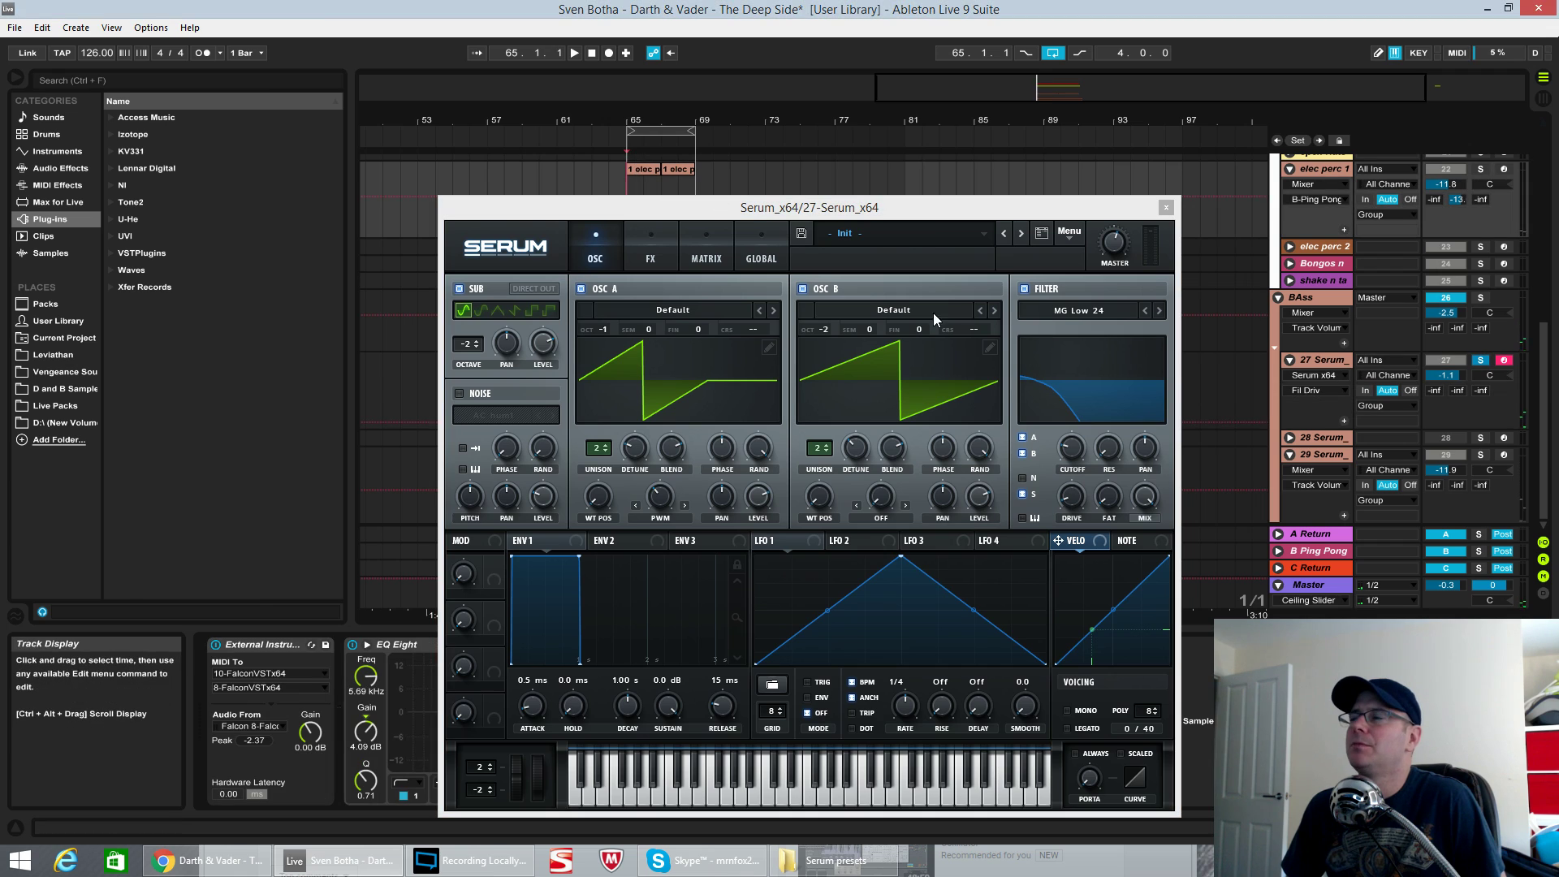
left_click(1070, 516)
key("space")
left_click_drag(1050, 507, 1076, 471)
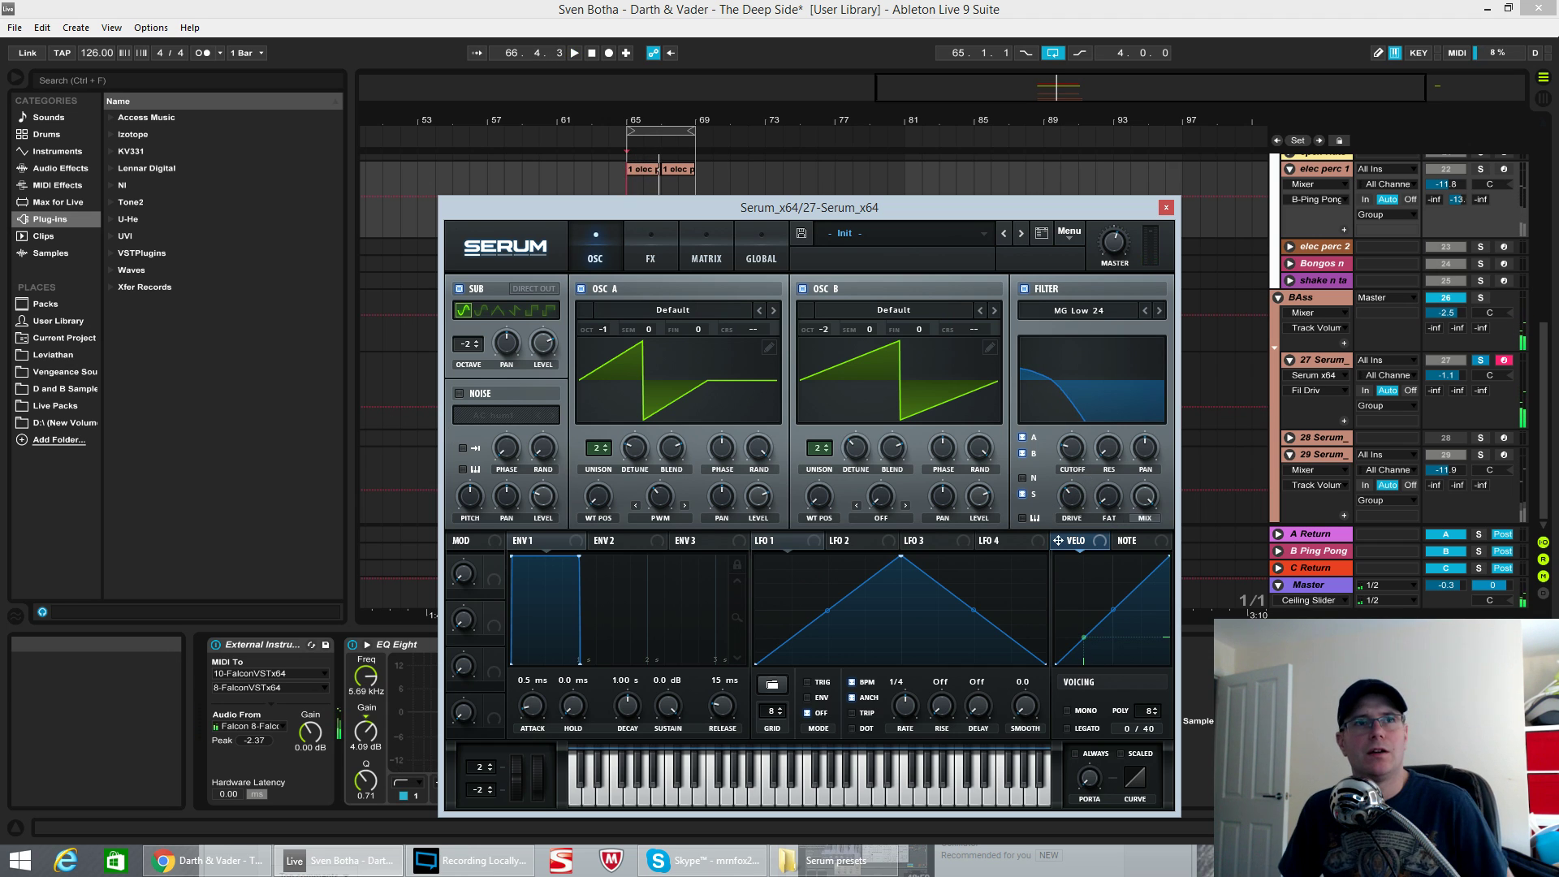
- Give Serum's ENV 1 a 0.1 ms attack, -inf sustain and a straight decay curve
left_click(562, 543)
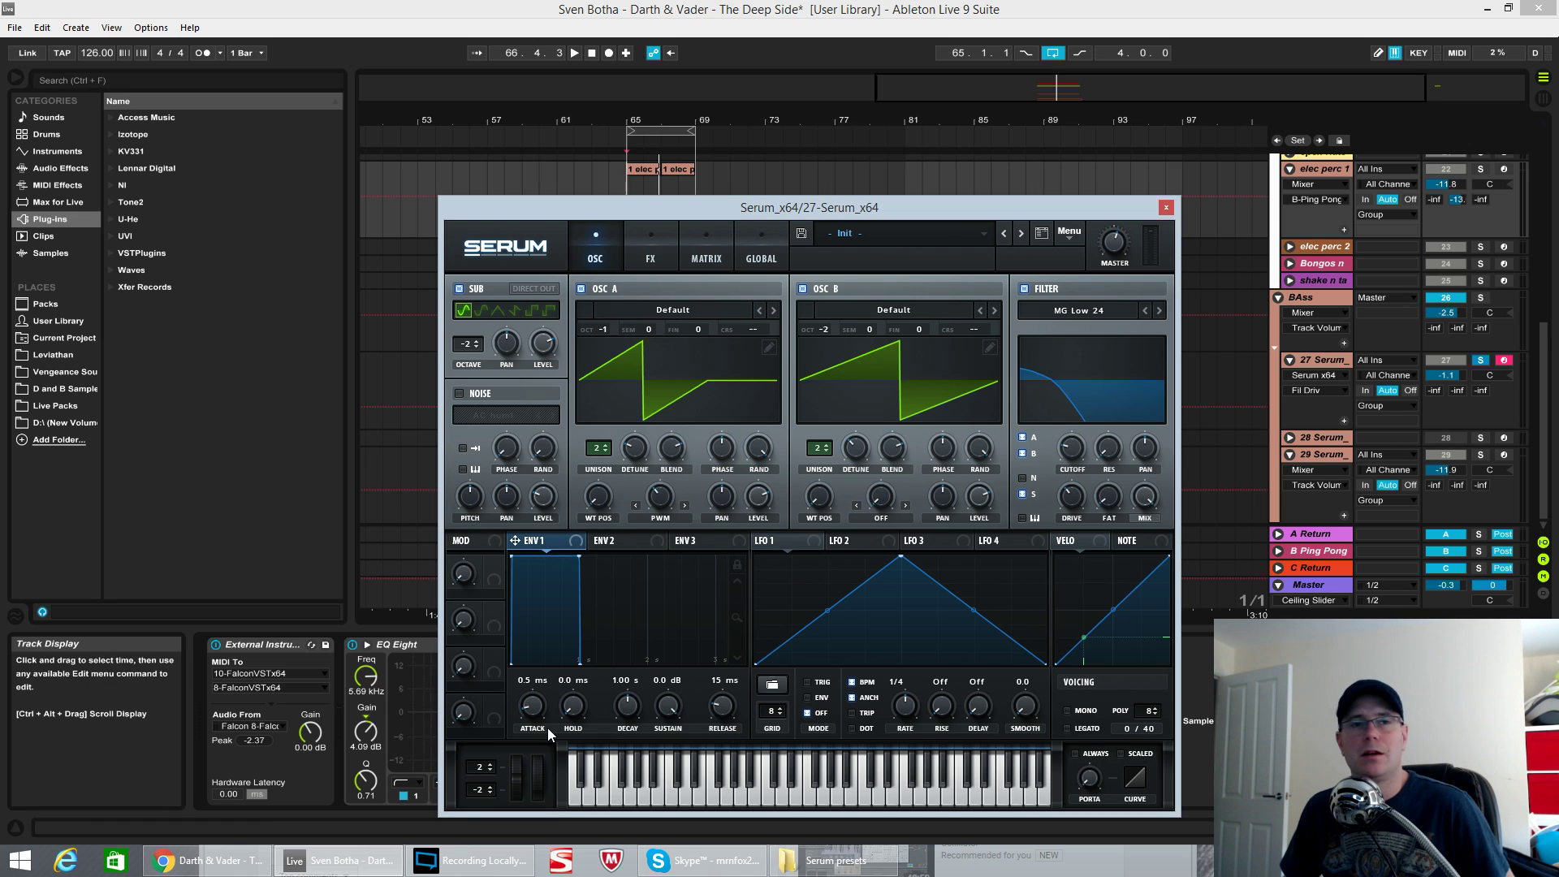
left_click_drag(544, 726, 542, 728)
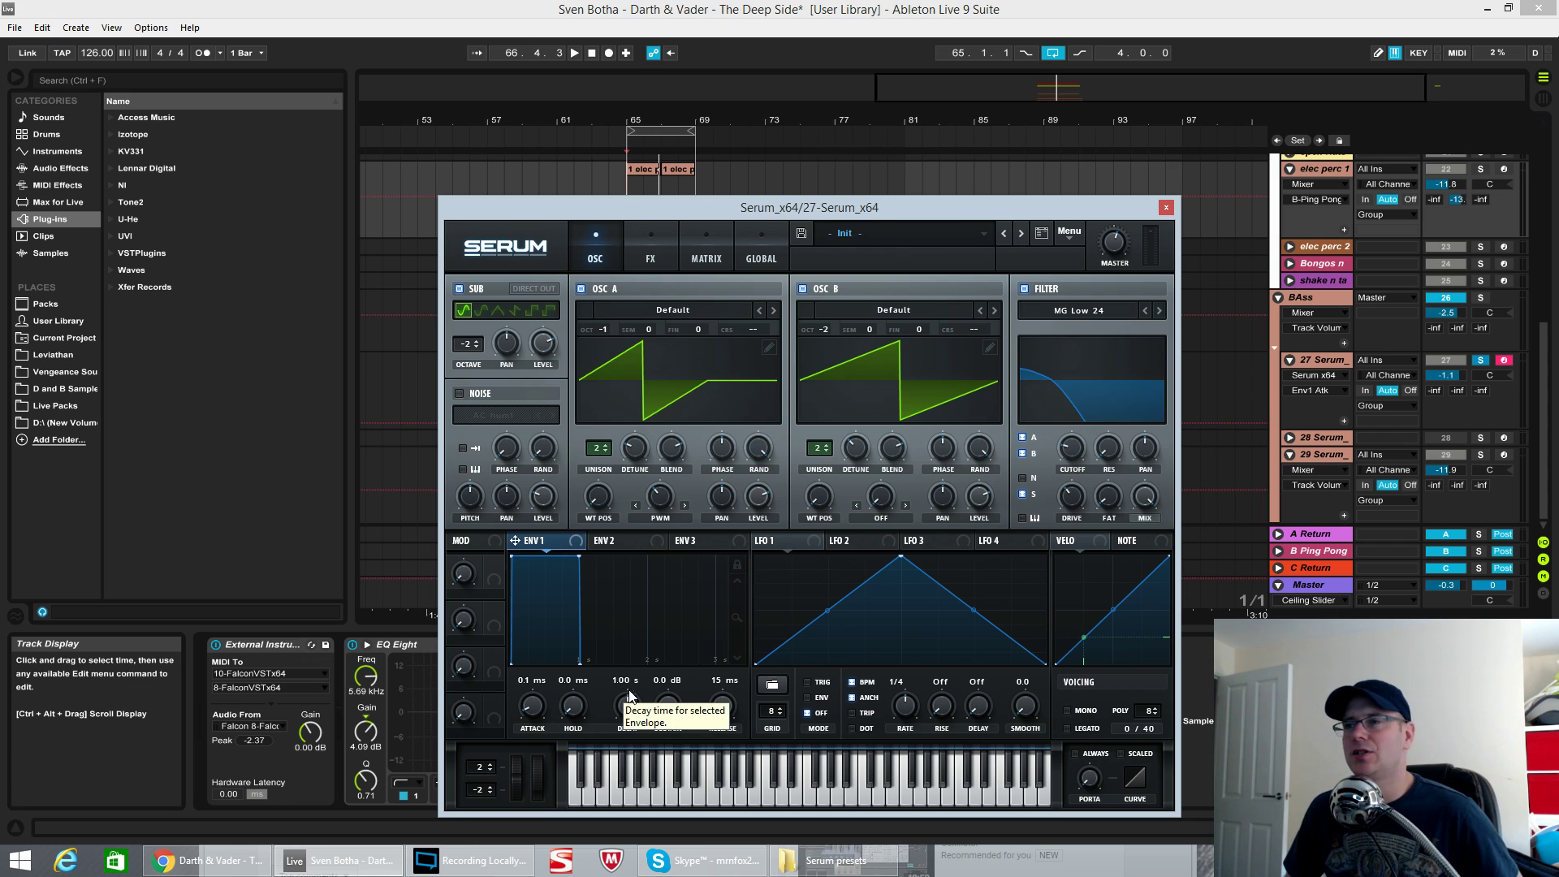
left_click_drag(668, 706, 635, 710)
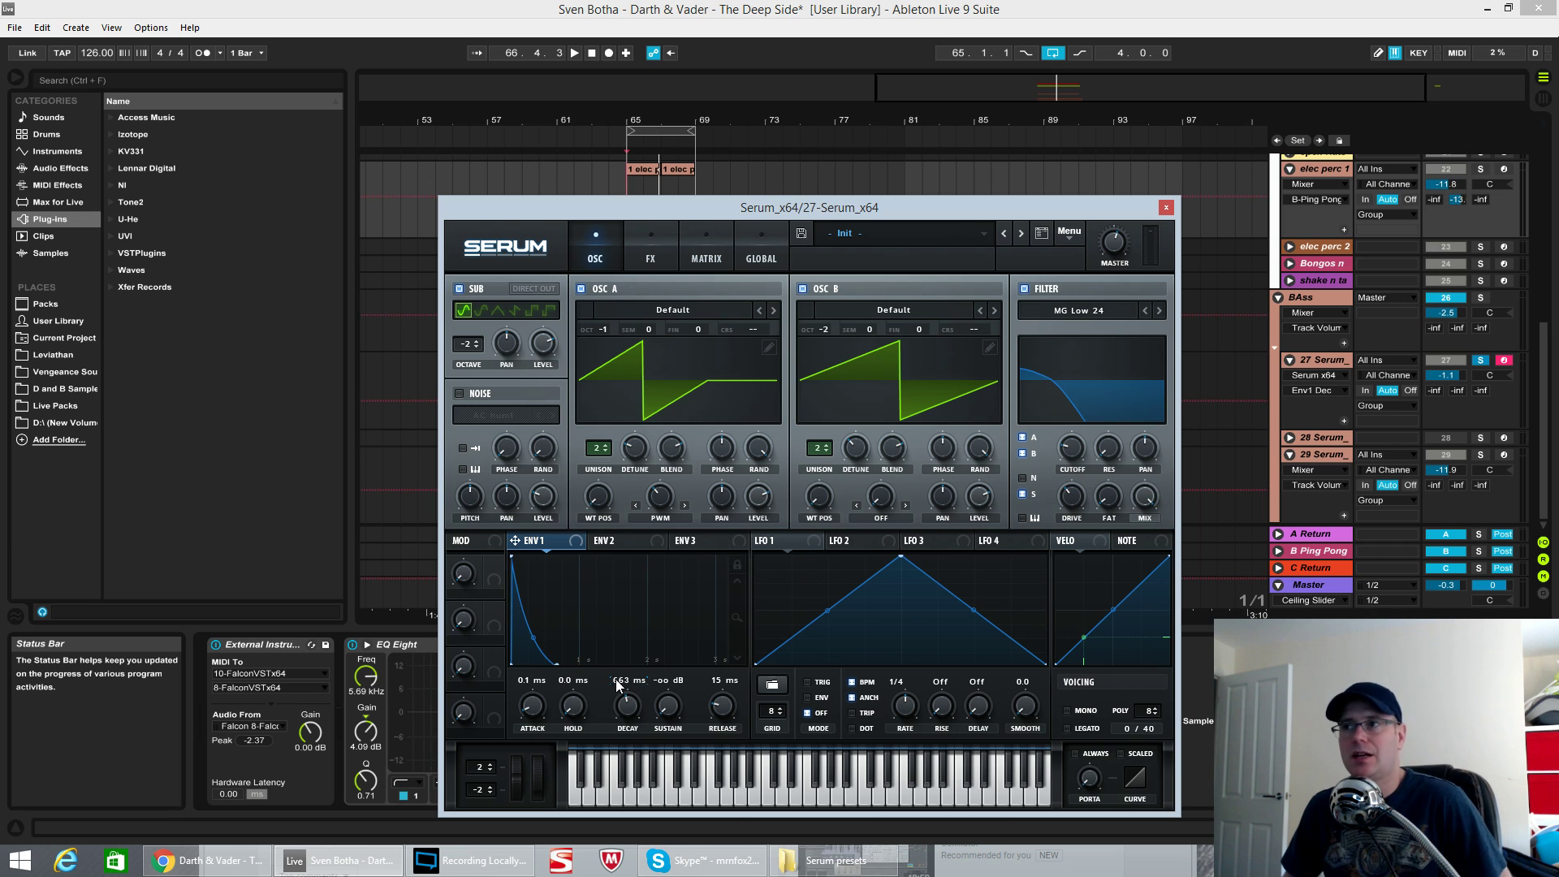
left_click_drag(533, 637, 533, 625)
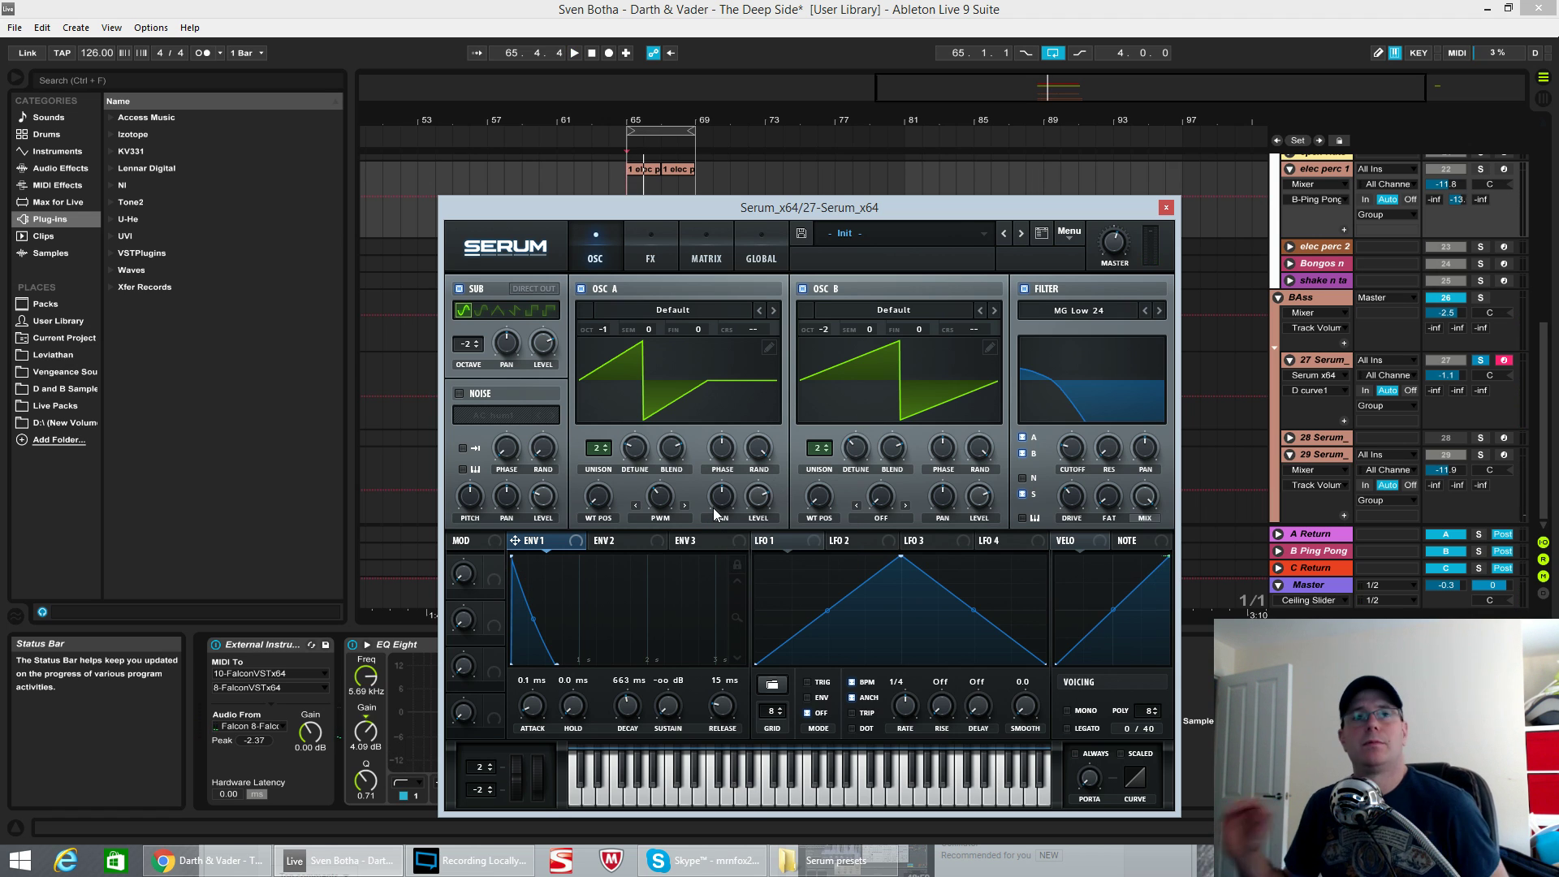
left_click(611, 546)
- Route ENV 2 to Serum's filter cutoff at amount 75 and audition the sweep
left_click_drag(597, 543, 1039, 494)
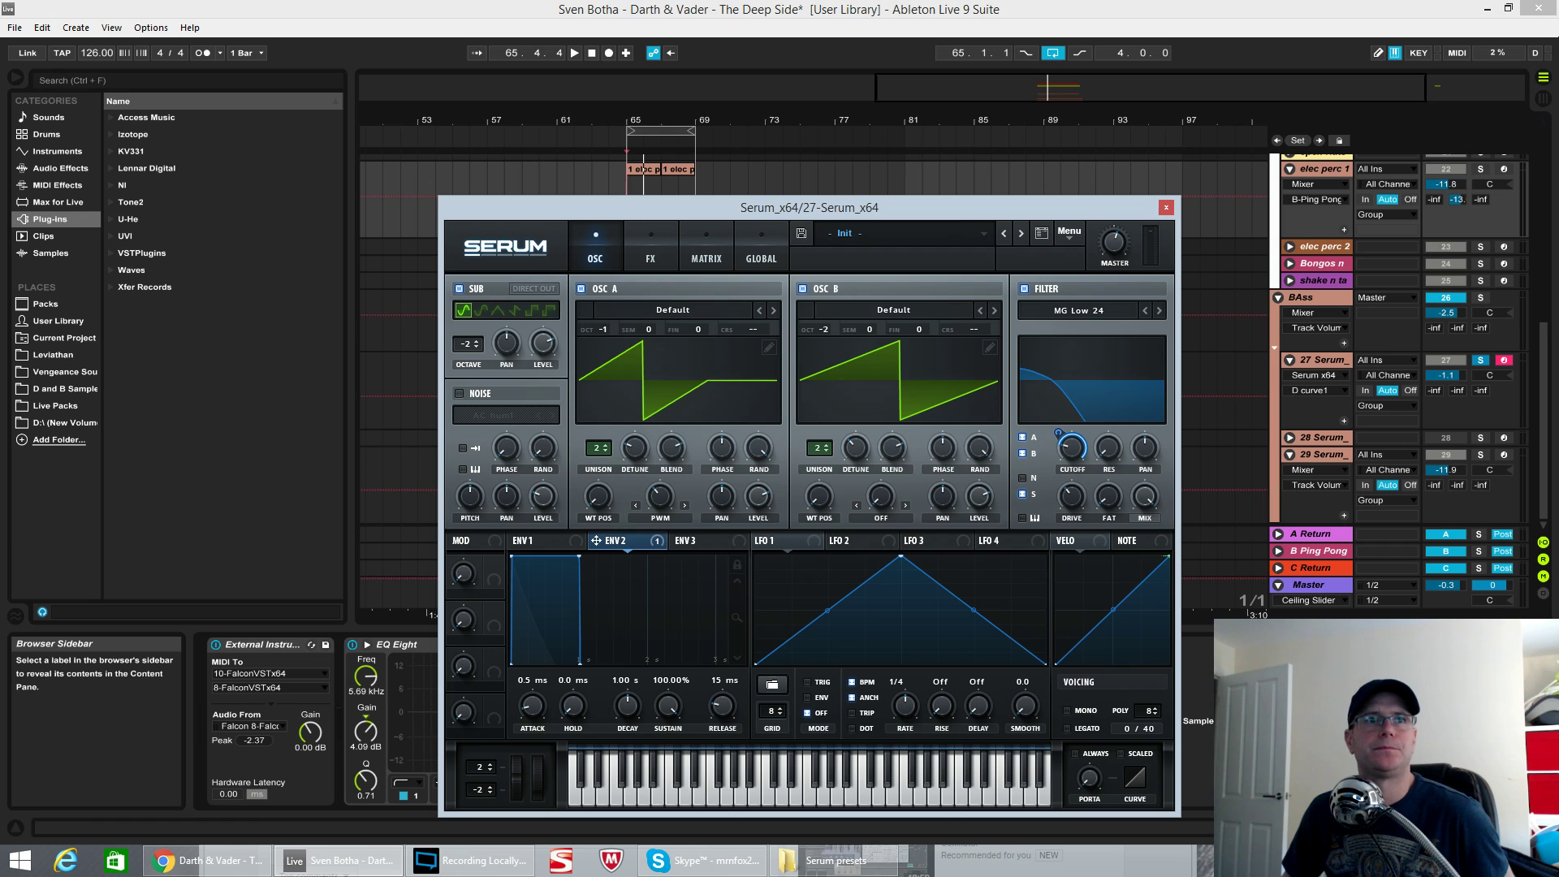
left_click_drag(1059, 436, 1058, 439)
key("space")
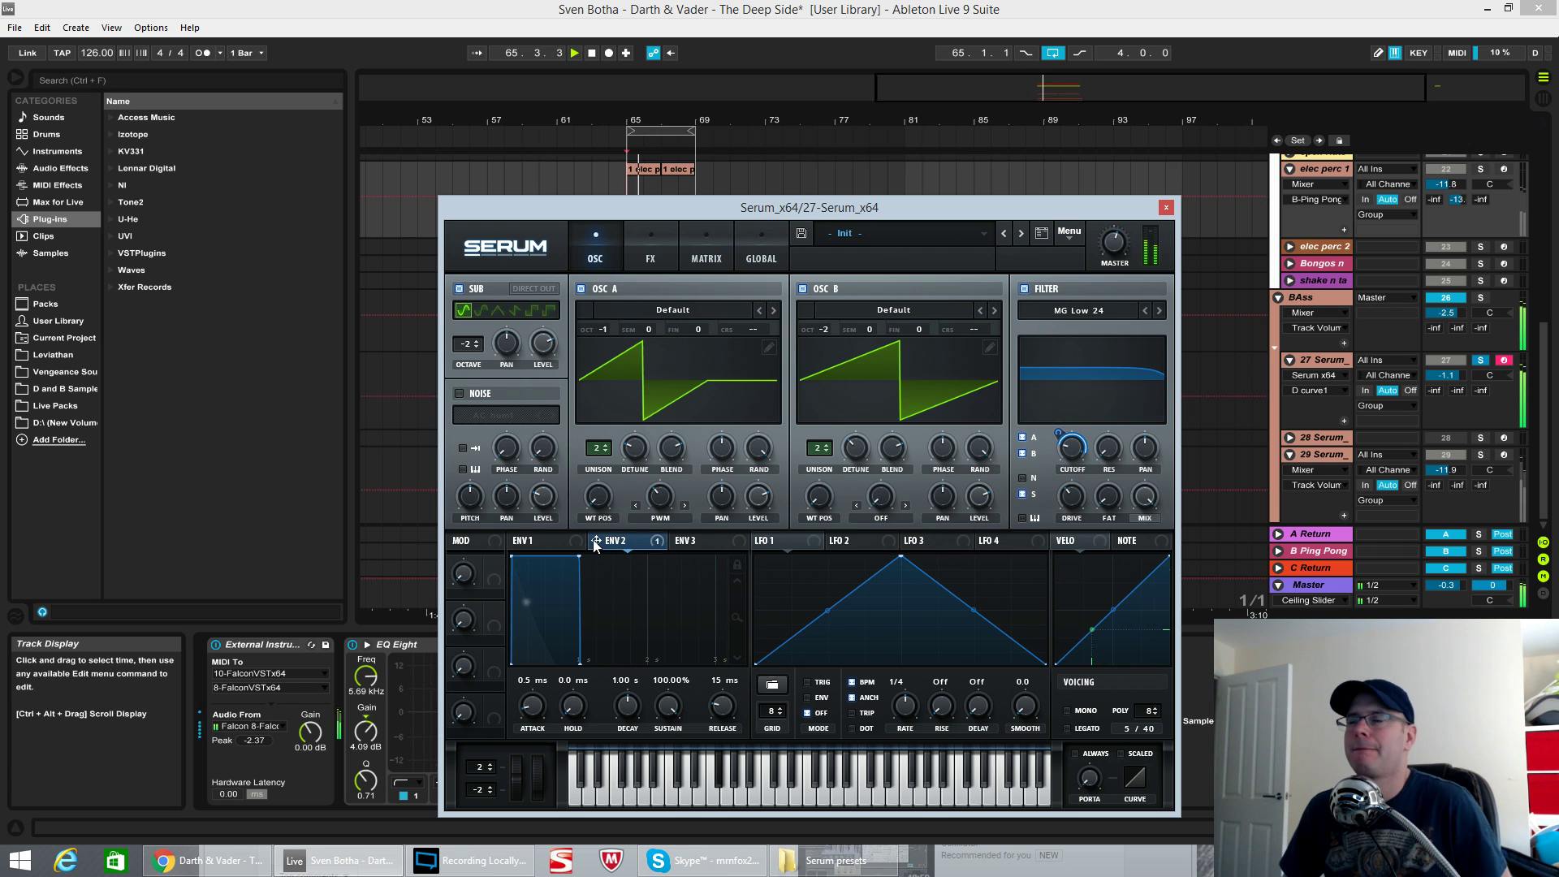
key("space")
- Turn ENV 2's sustain down to 0% and play the patch
left_click_drag(669, 706, 670, 864)
left_click_drag(666, 706, 665, 727)
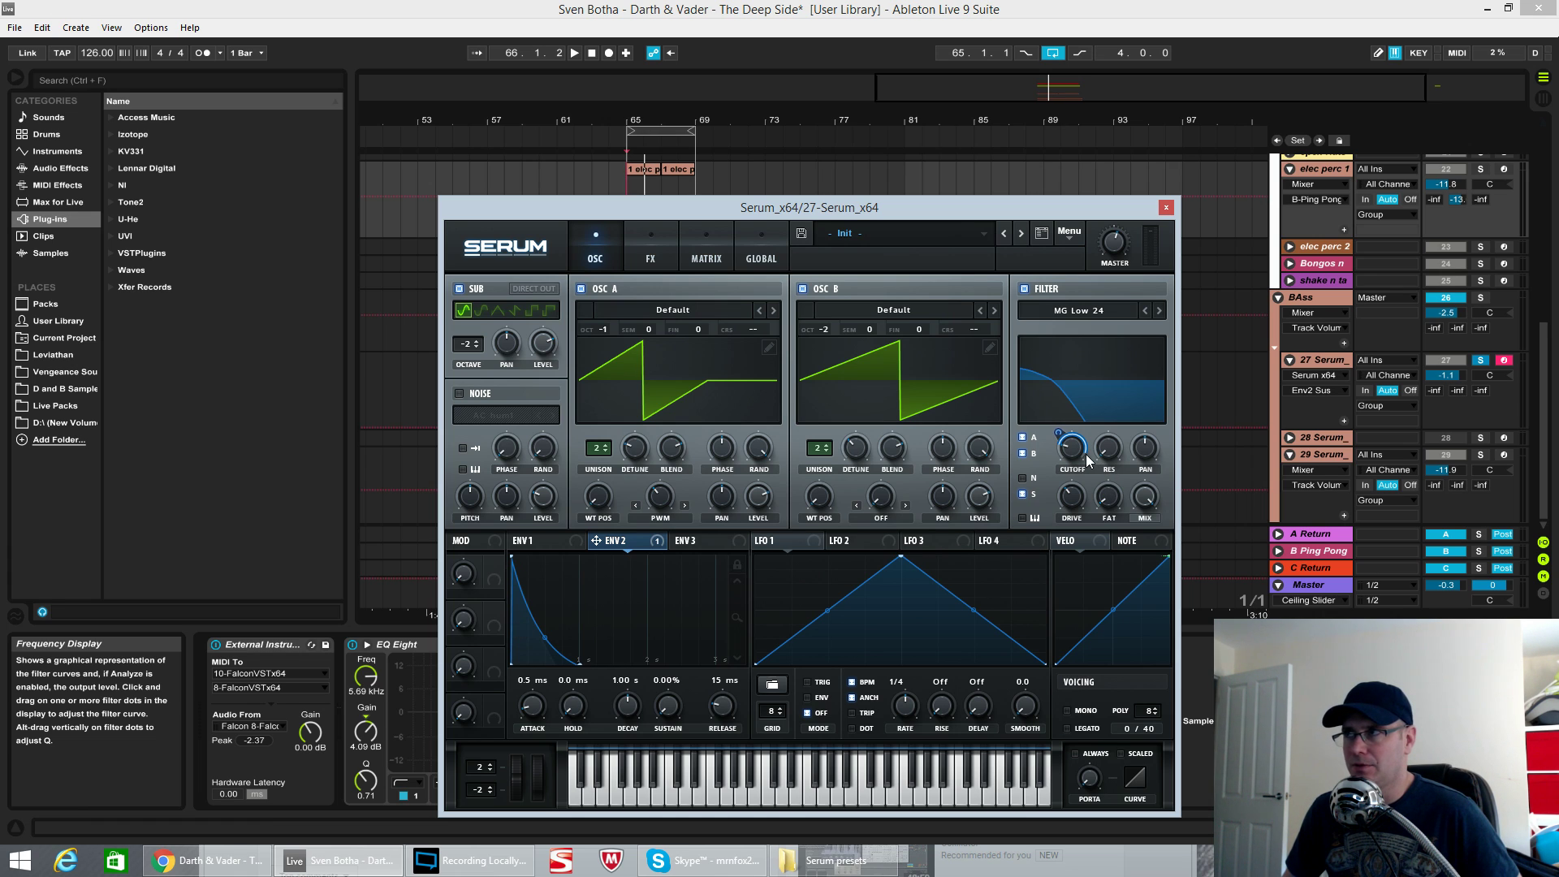
key("space")
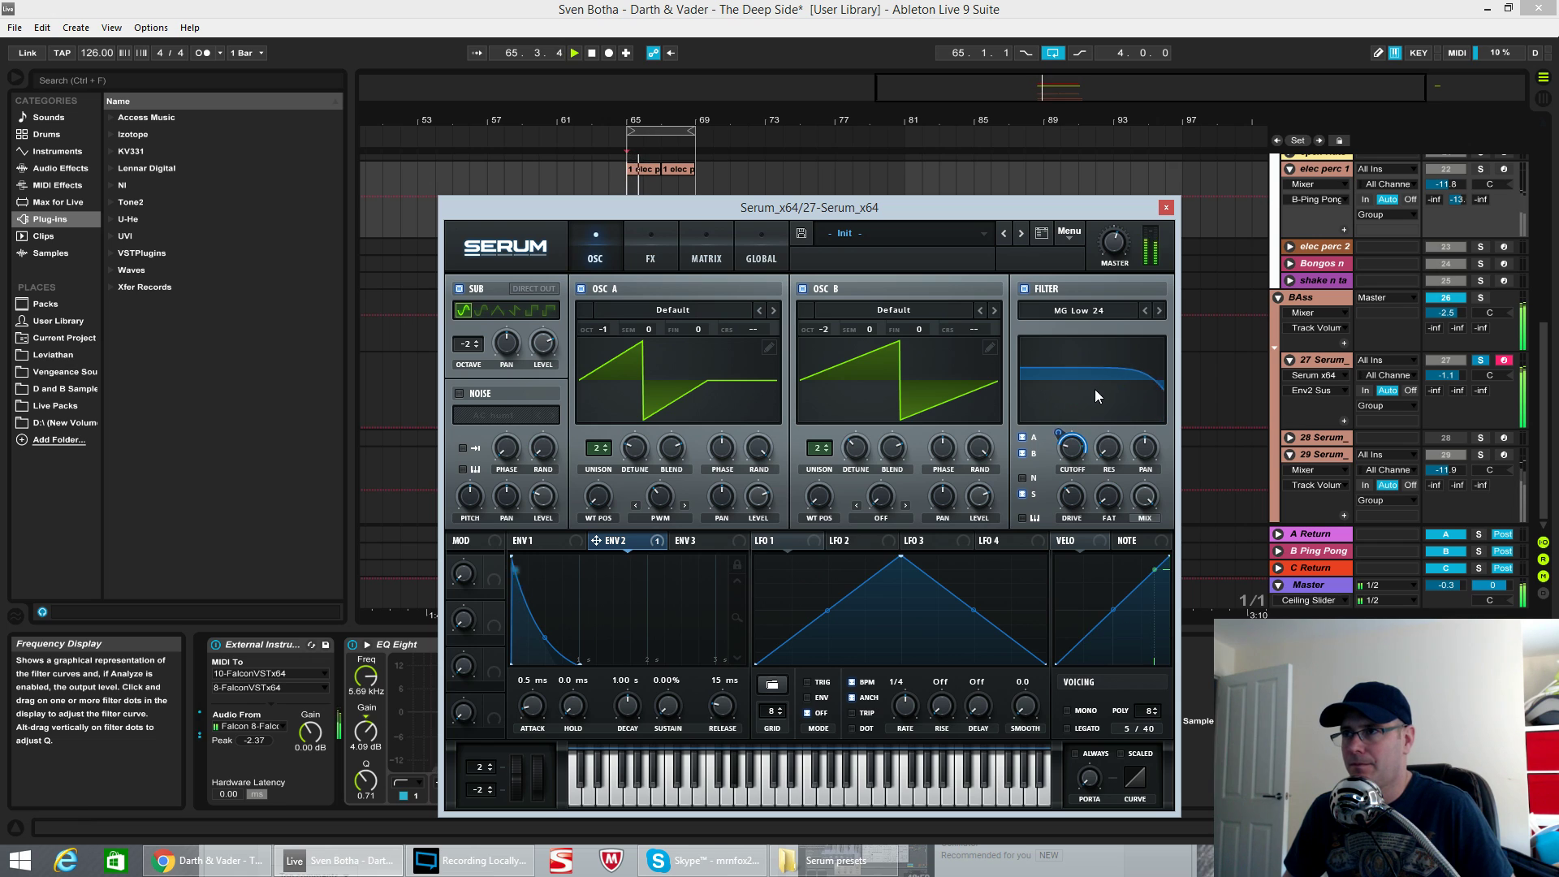
- Shorten ENV 2's decay, entering 381 ms as the final value
key("space")
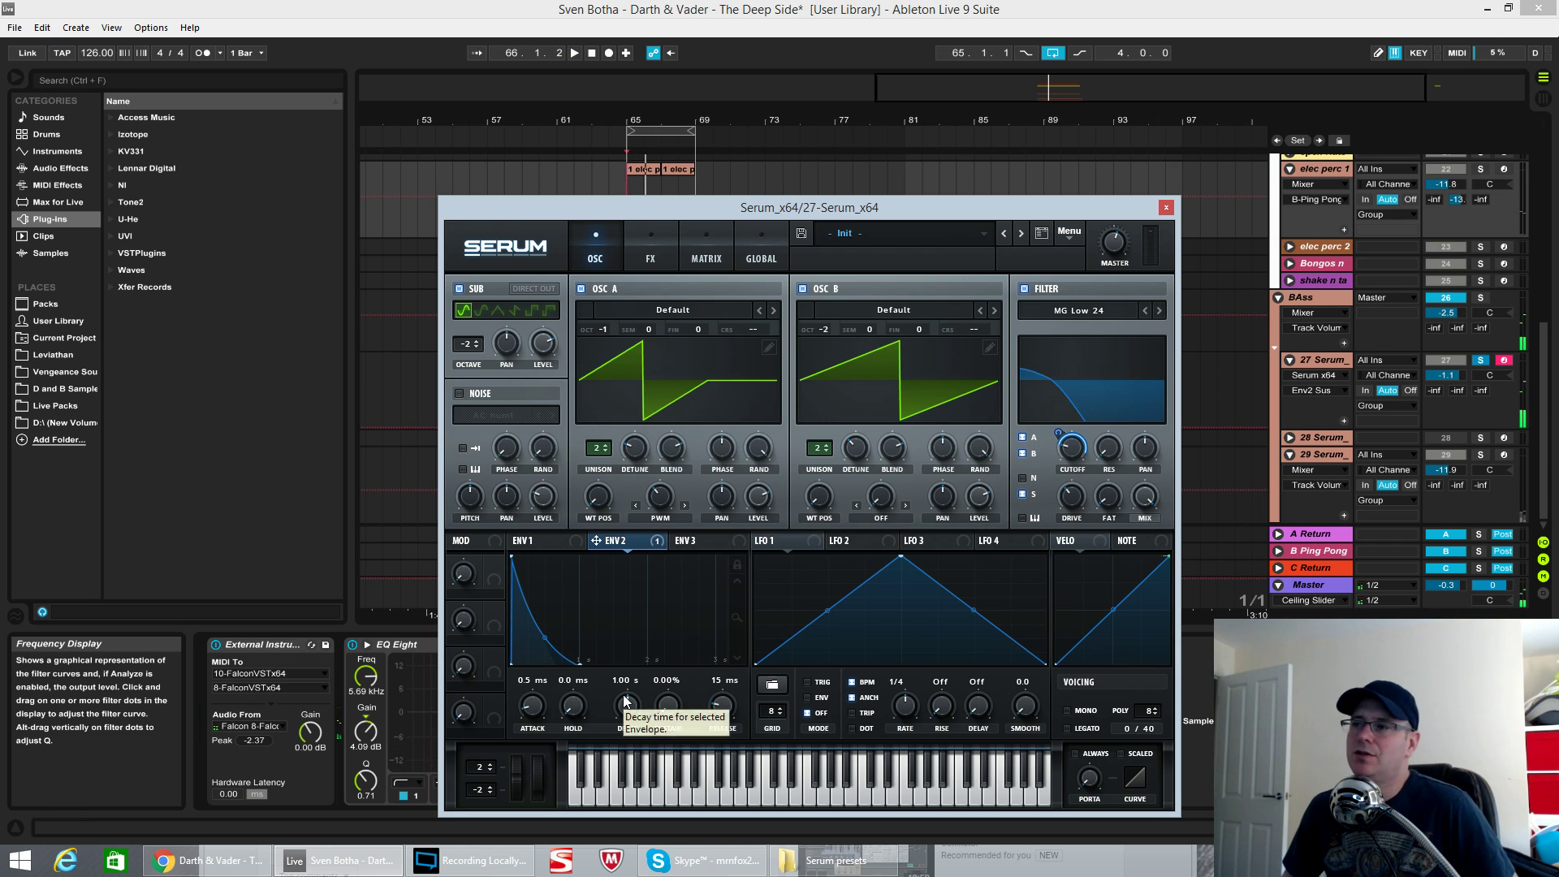
left_click(626, 702)
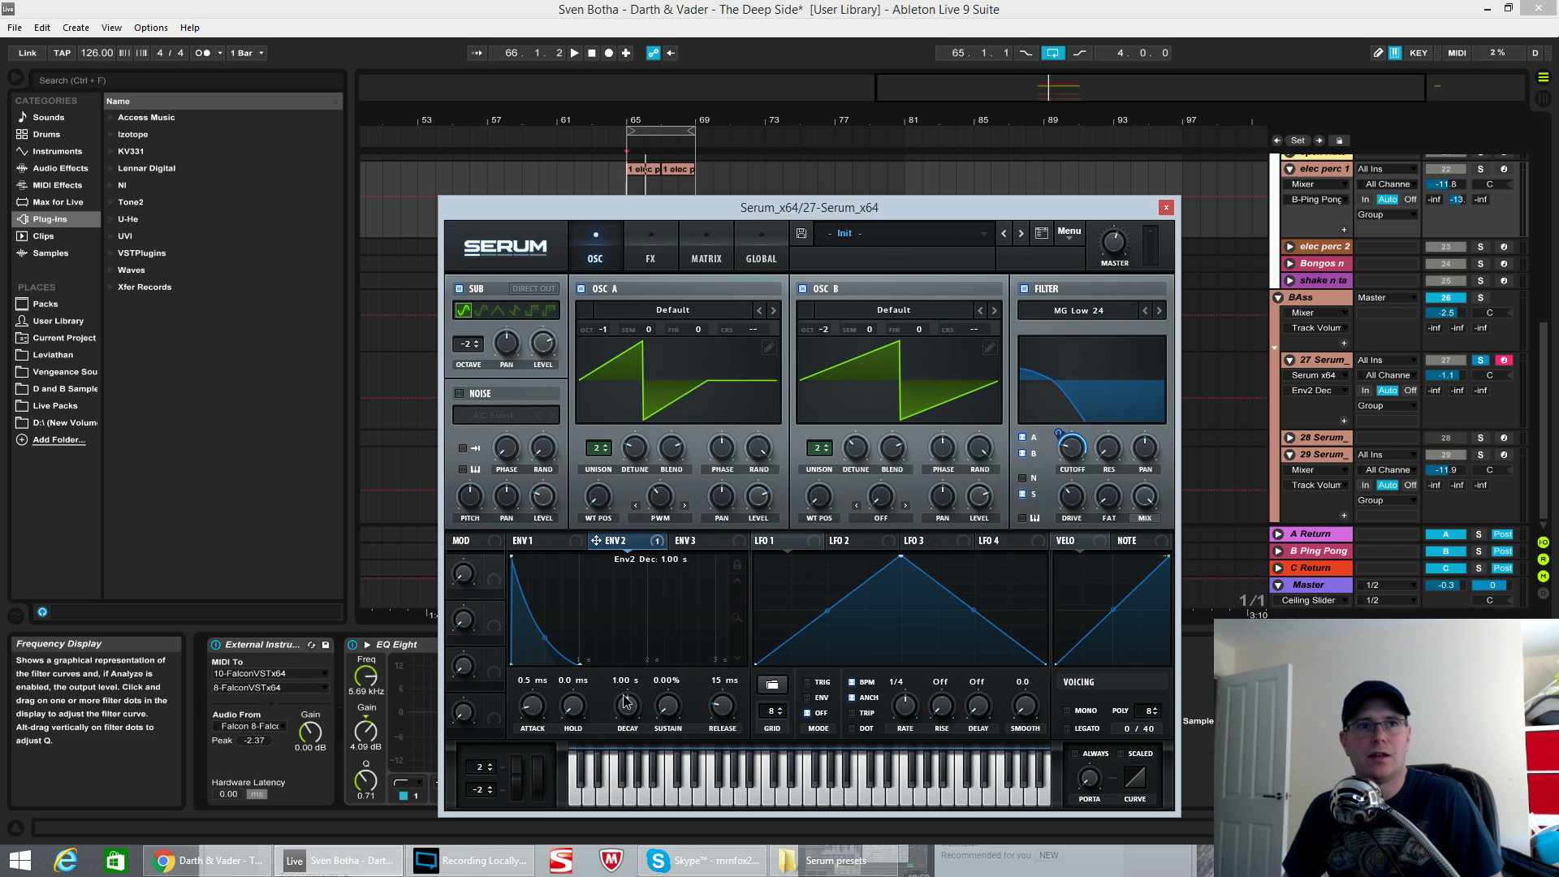
mouse_move(627, 702)
left_mouse_down()
mouse_move(622, 718)
mouse_move(637, 680)
left_mouse_up()
key("space")
type("381")
key("Return")
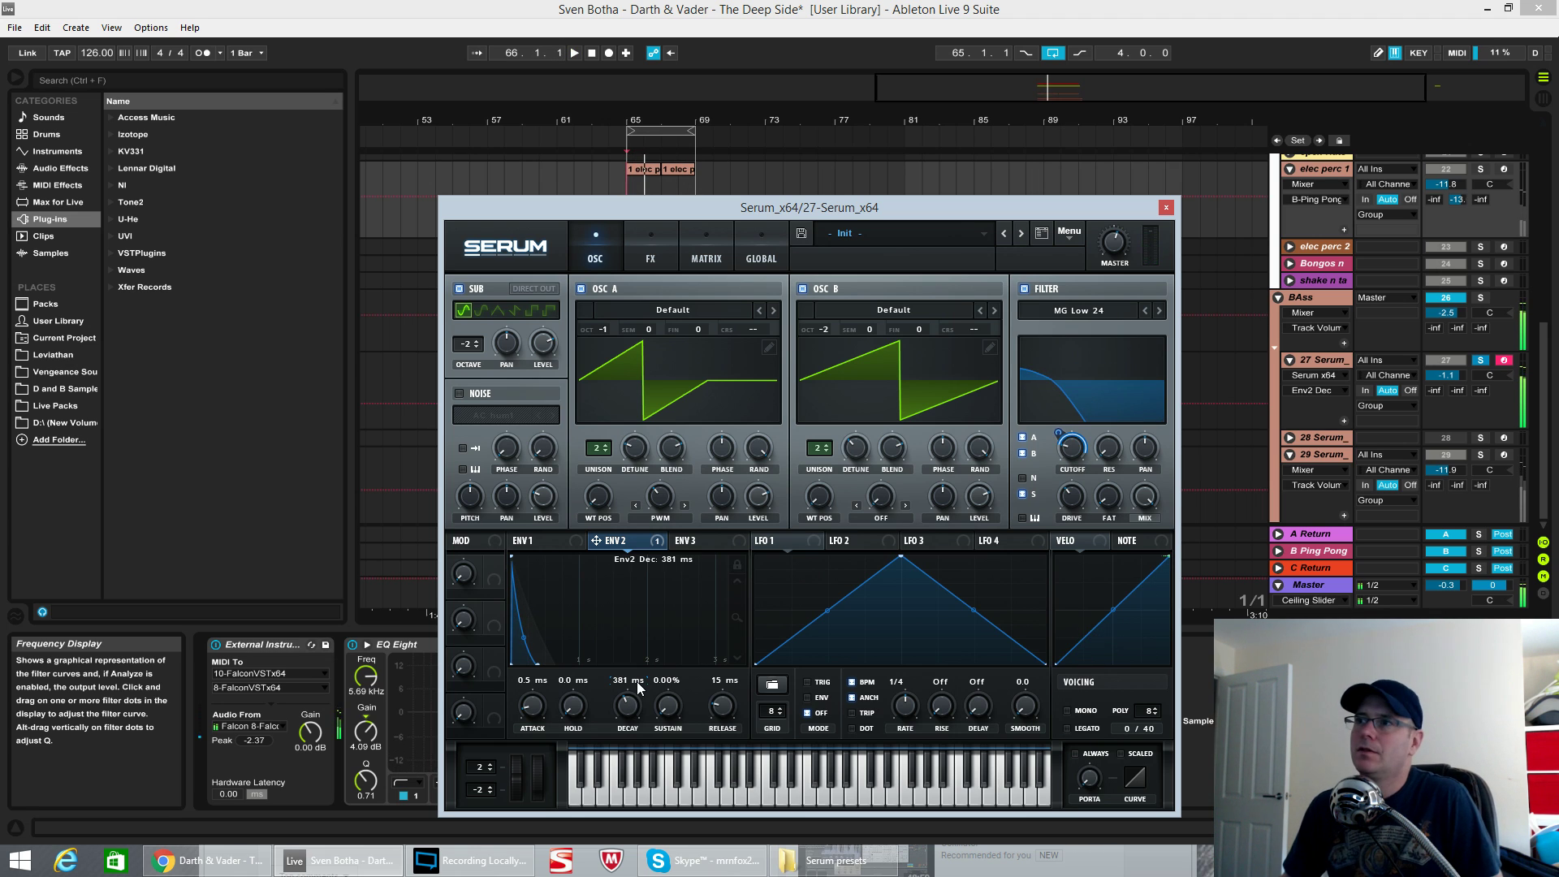
- Bend ENV 2's decay curve and audition the filter pluck from 65.1.1
left_click(524, 638)
mouse_move(522, 638)
left_mouse_down()
mouse_move(543, 542)
mouse_move(546, 637)
left_mouse_up()
key("space")
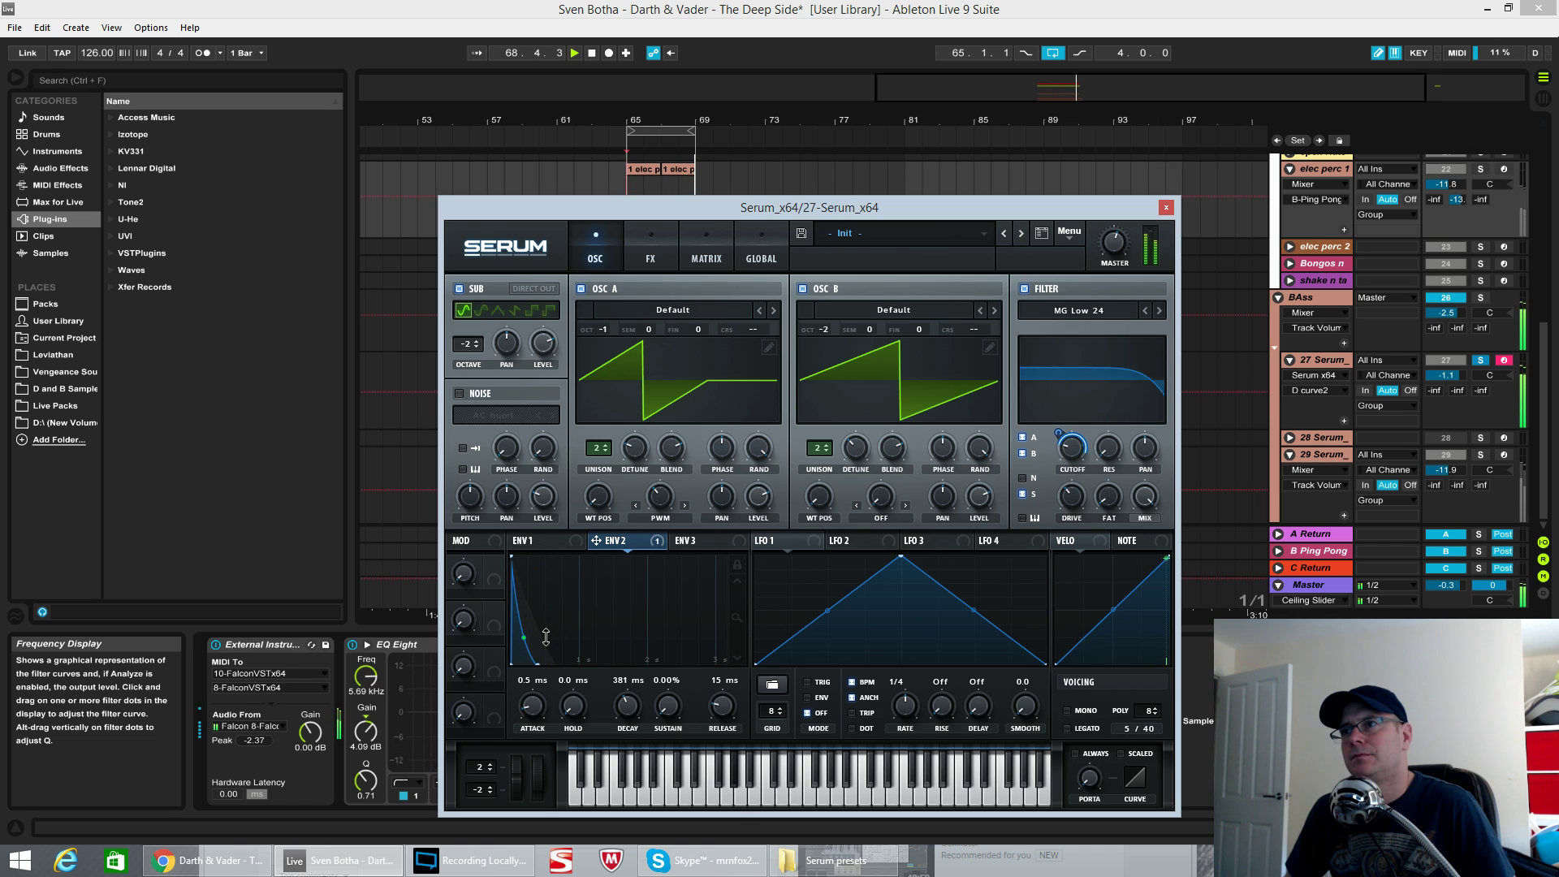
key("space")
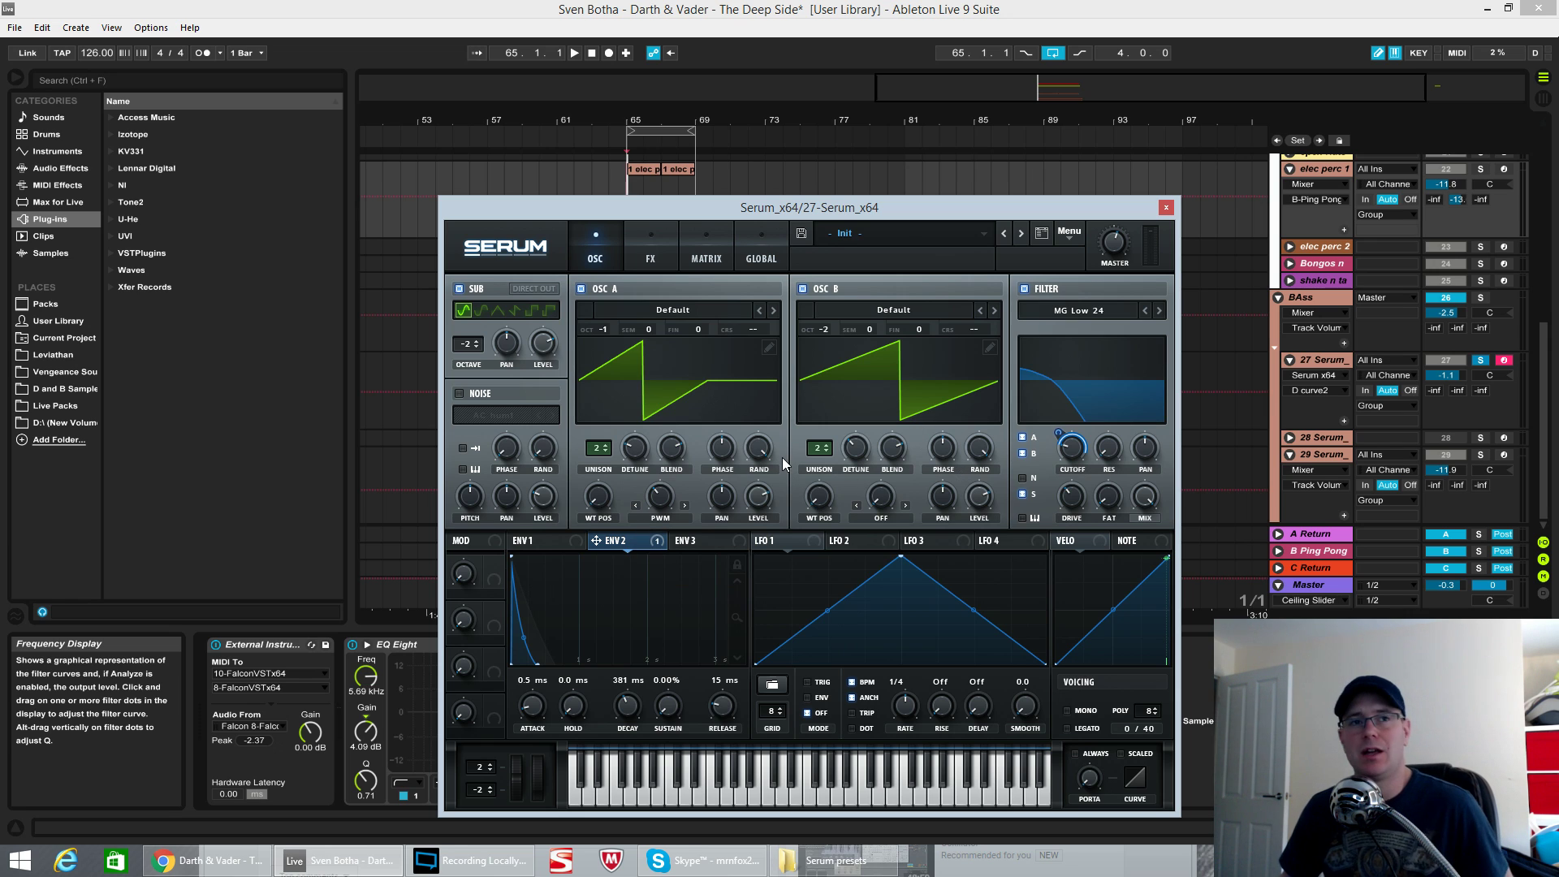
key("space")
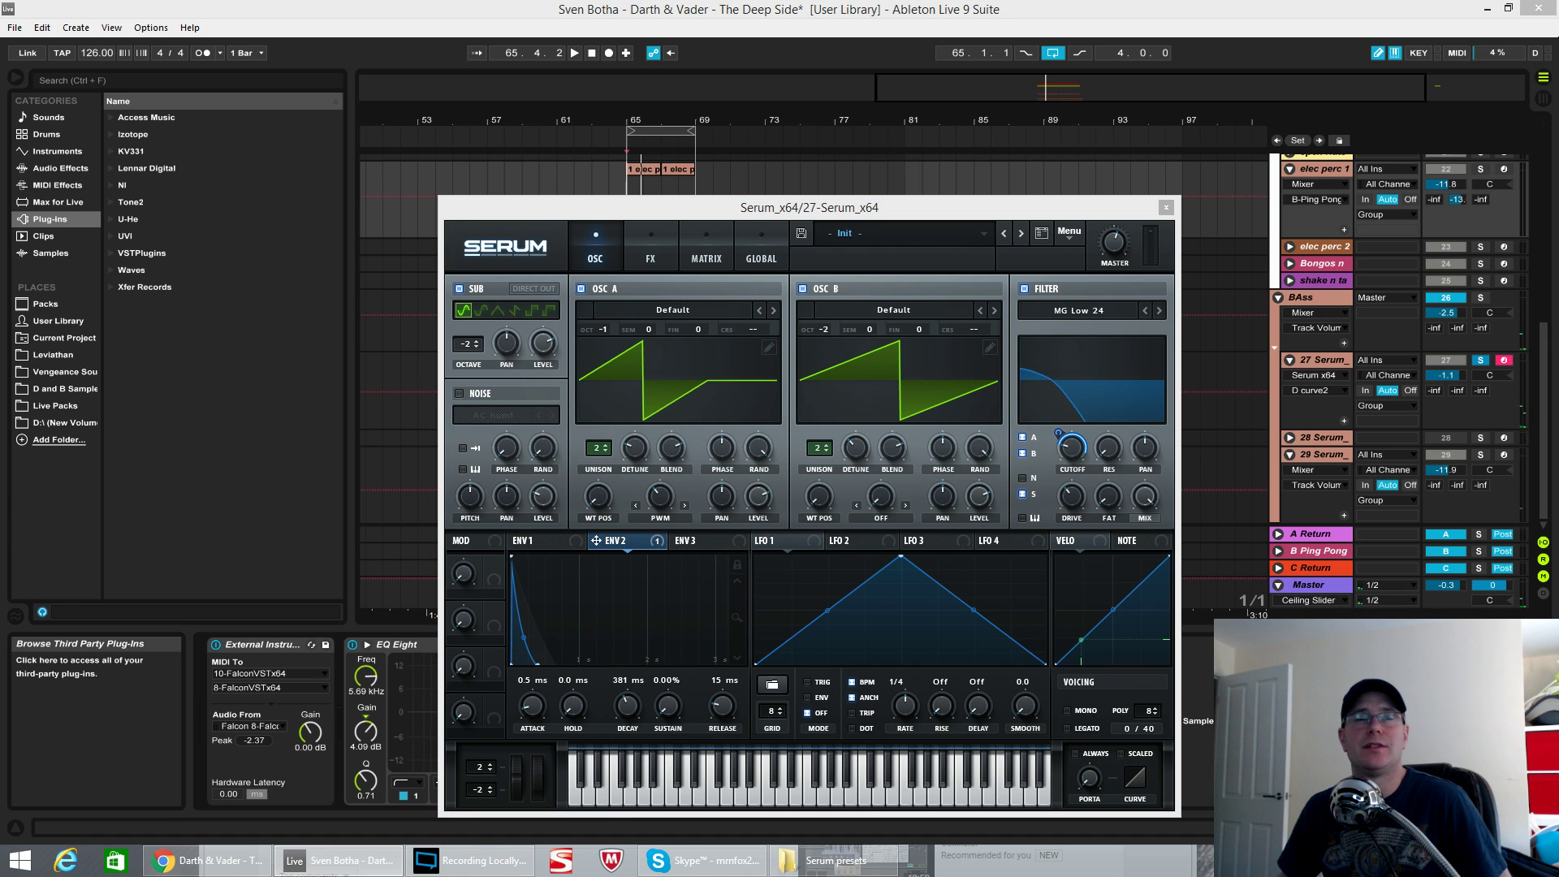
- In Serum's matrix, route Velo to Global > Amp. on row two at amount 100
left_click(706, 254)
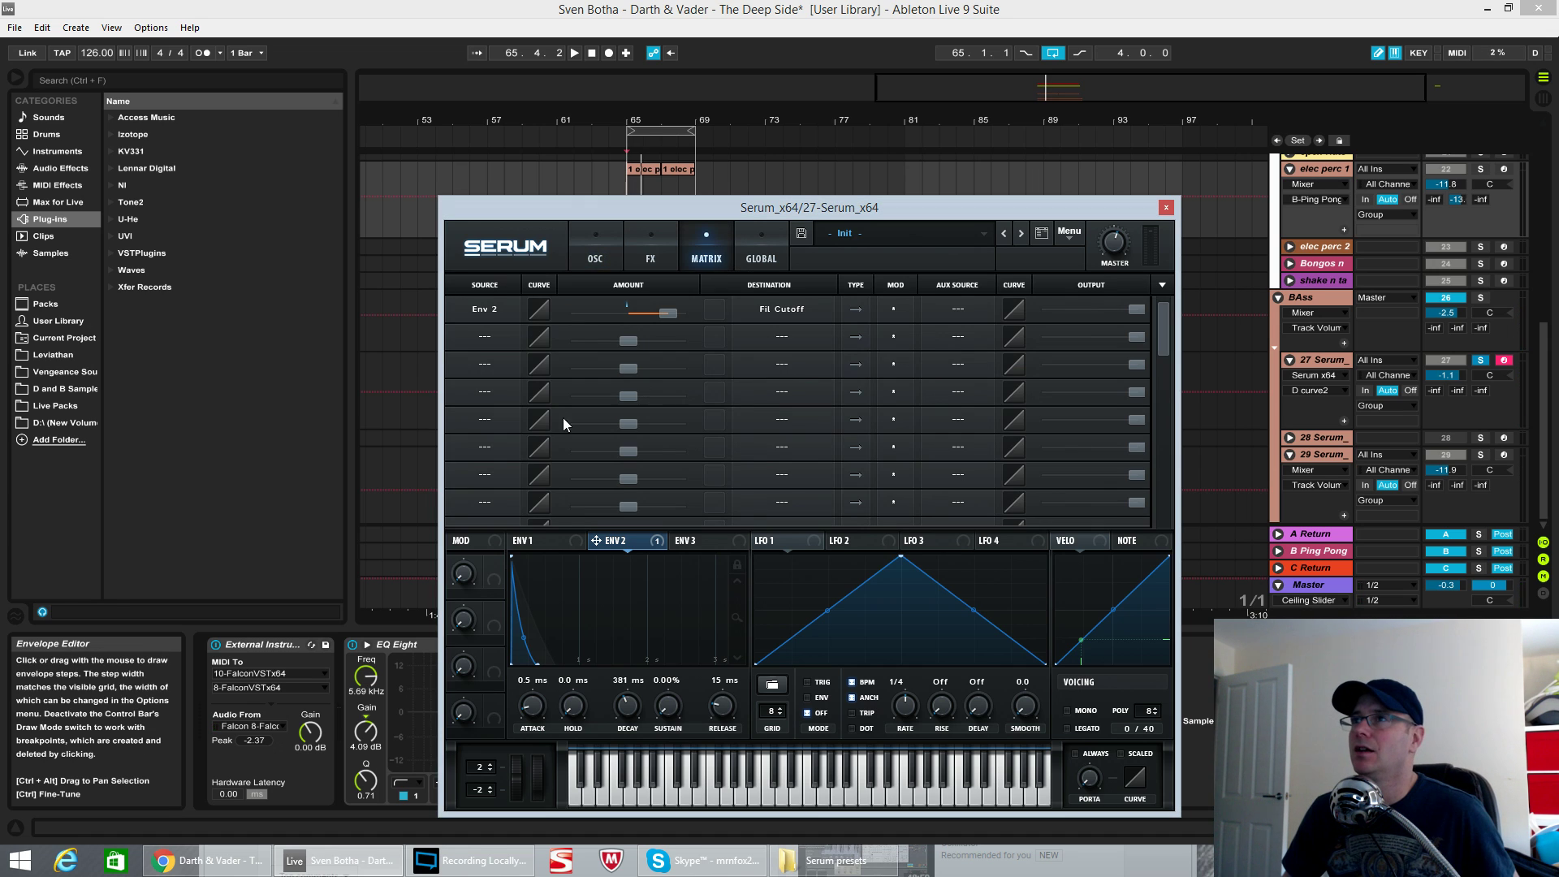
left_click(495, 335)
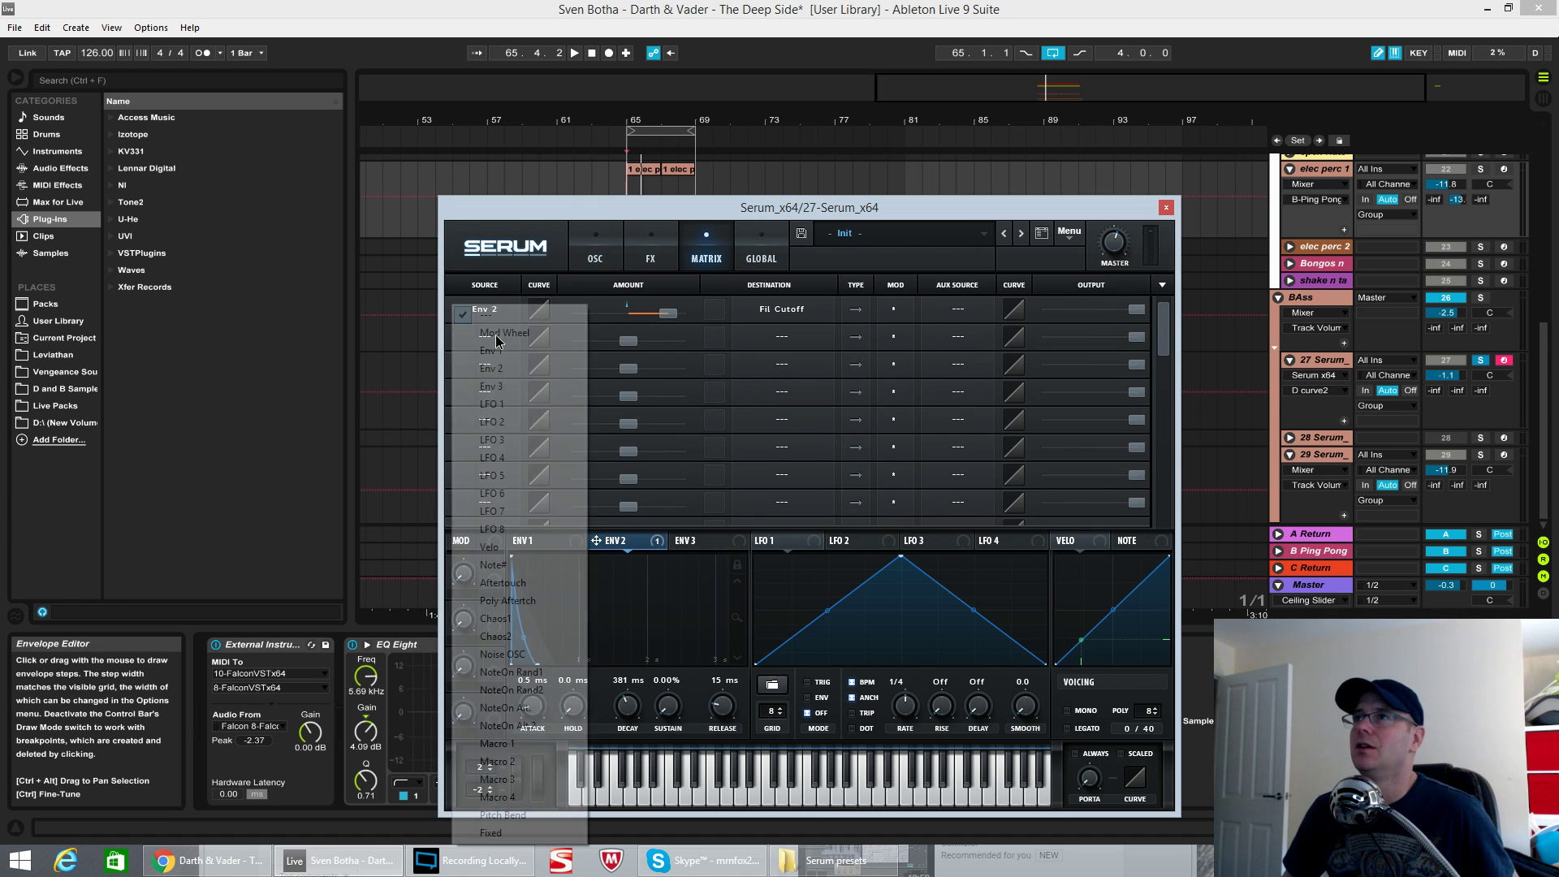
left_click(504, 548)
left_click(787, 336)
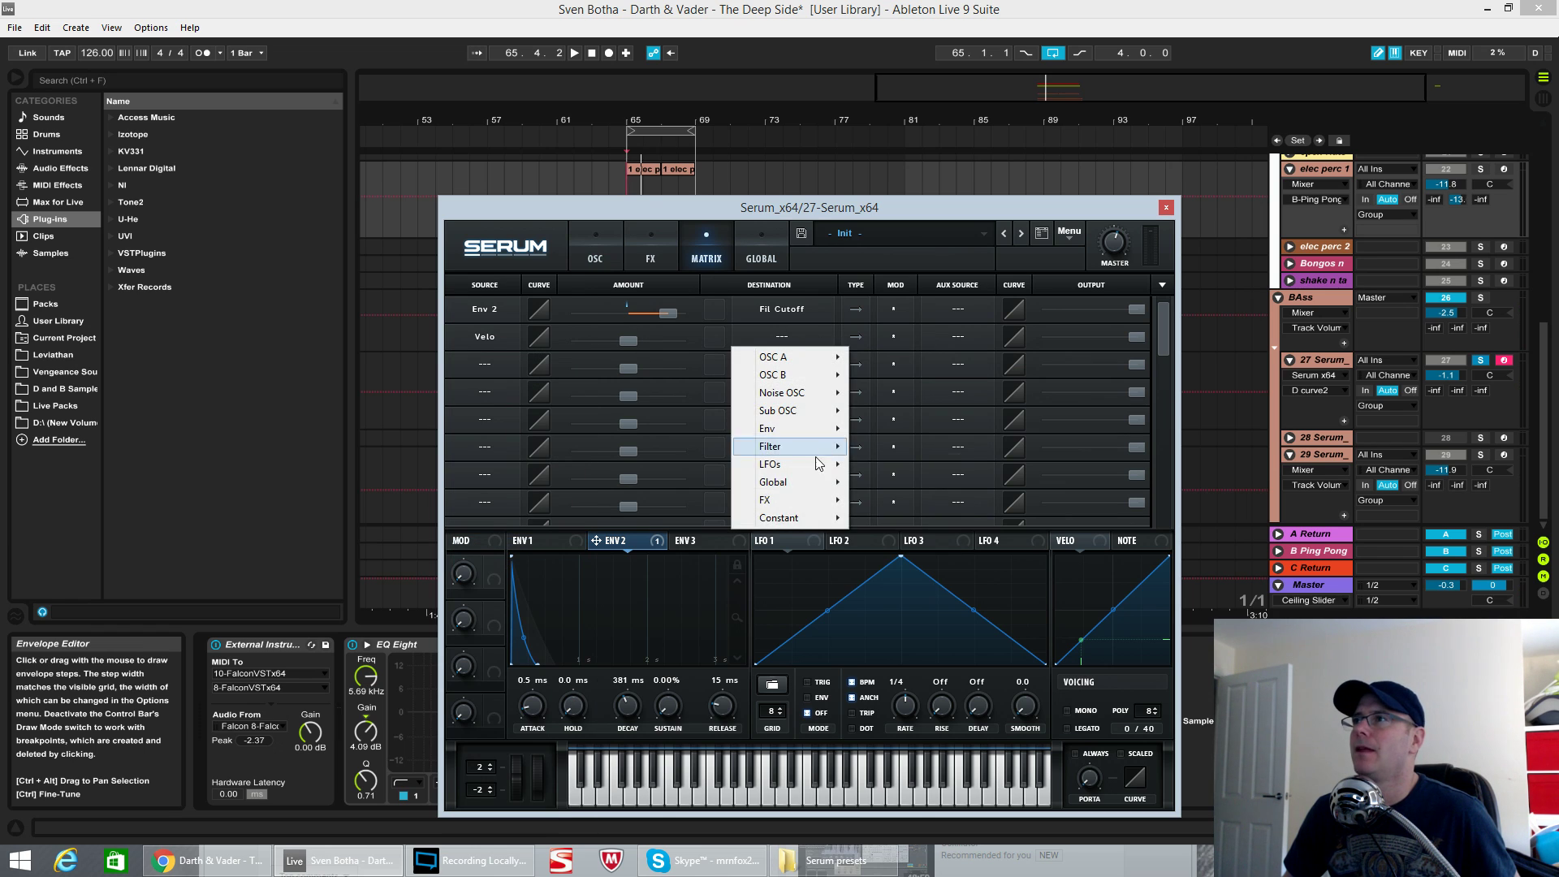
mouse_move(793, 484)
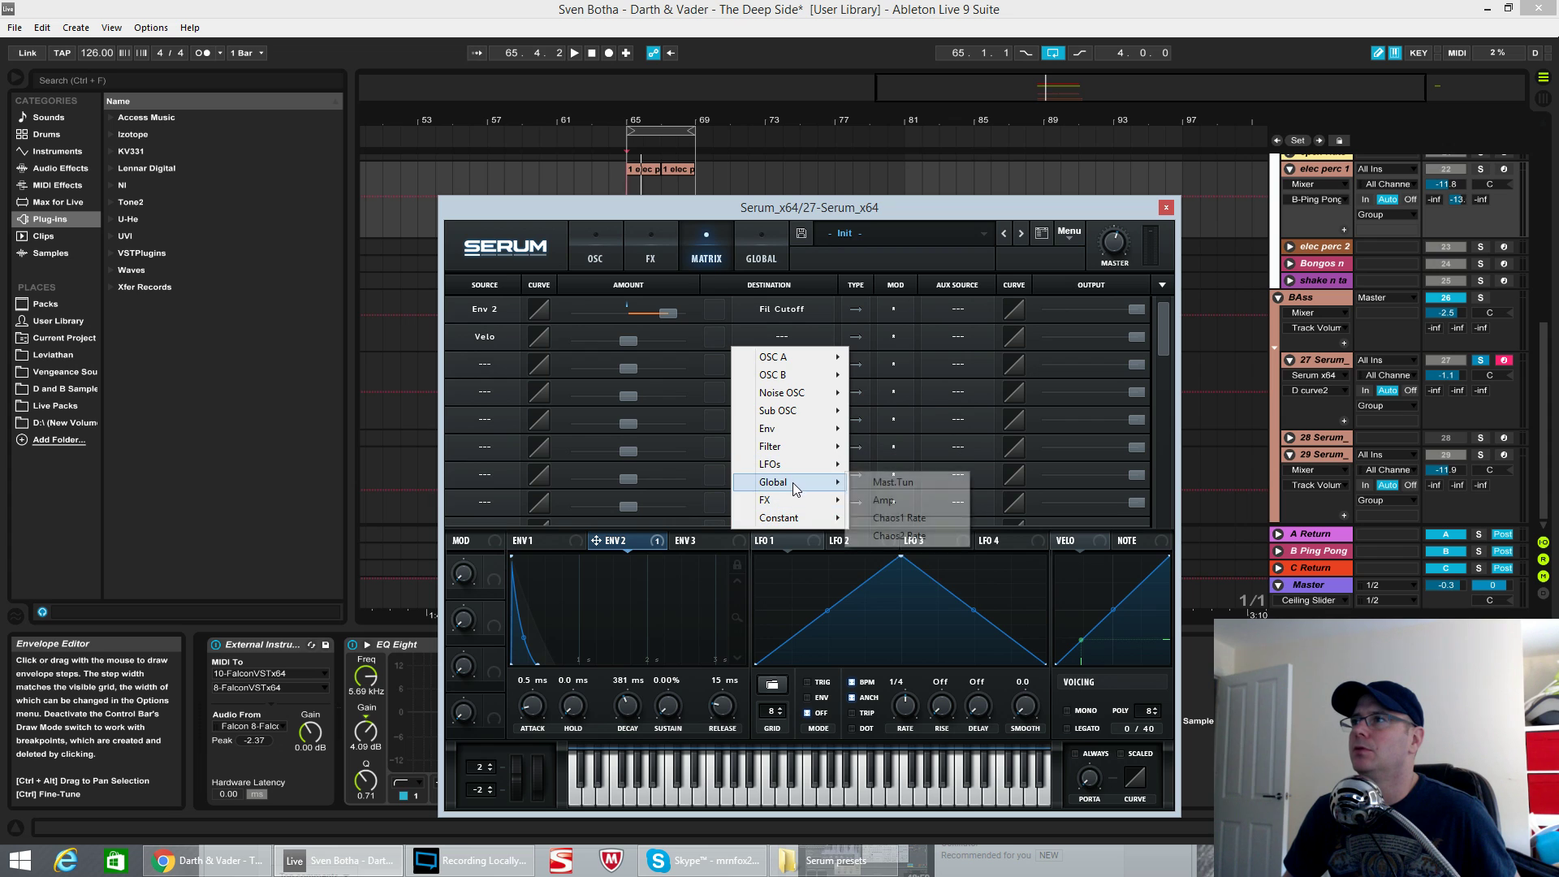
left_click(890, 502)
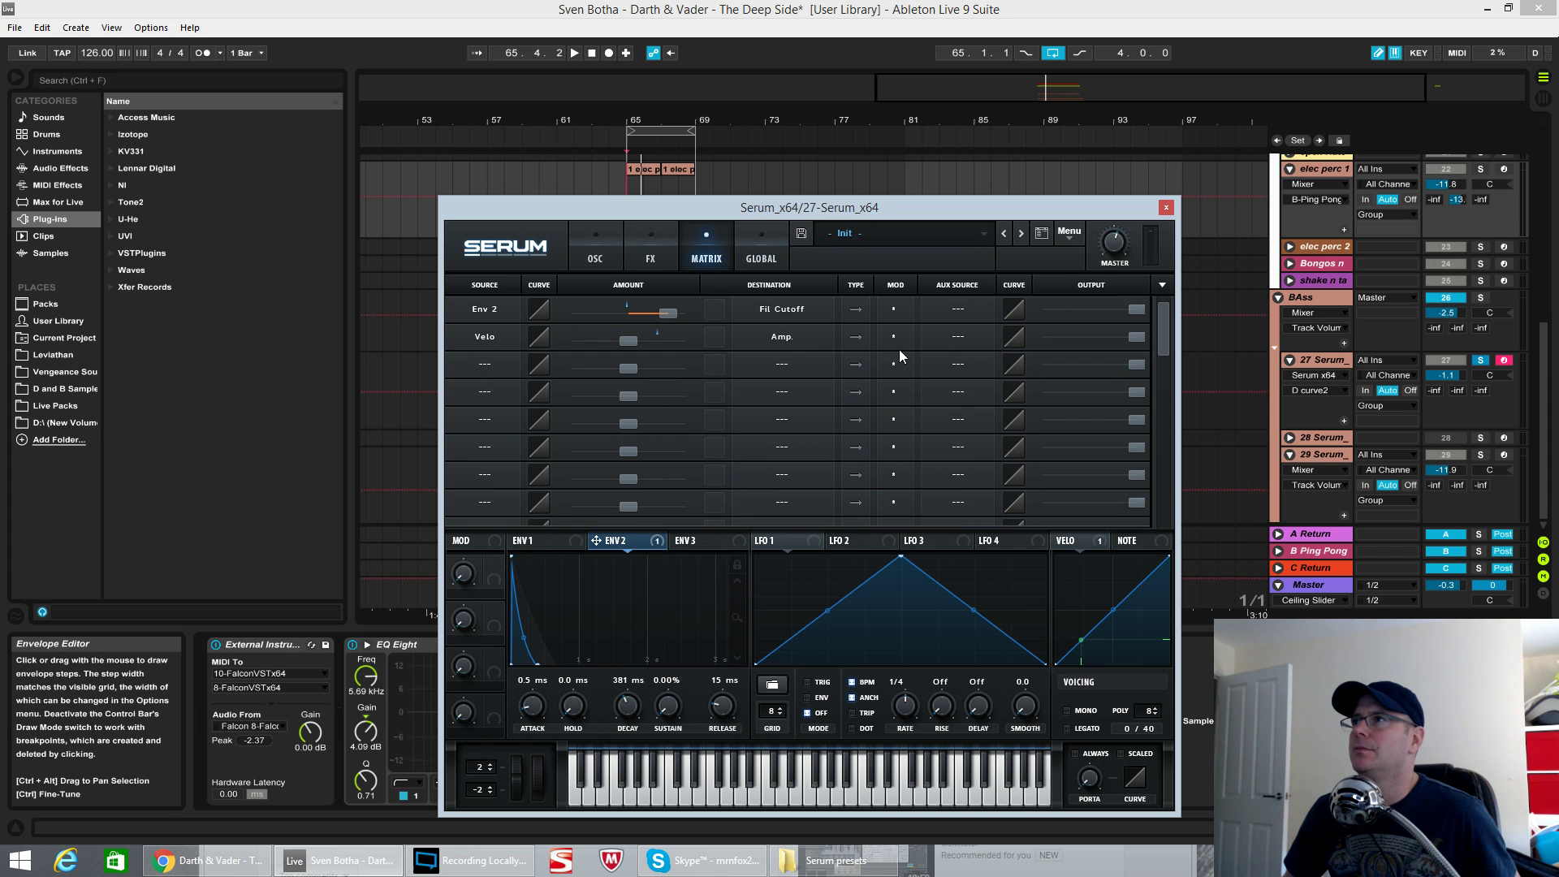
left_click_drag(629, 340, 724, 340)
left_click_drag(861, 212, 790, 612)
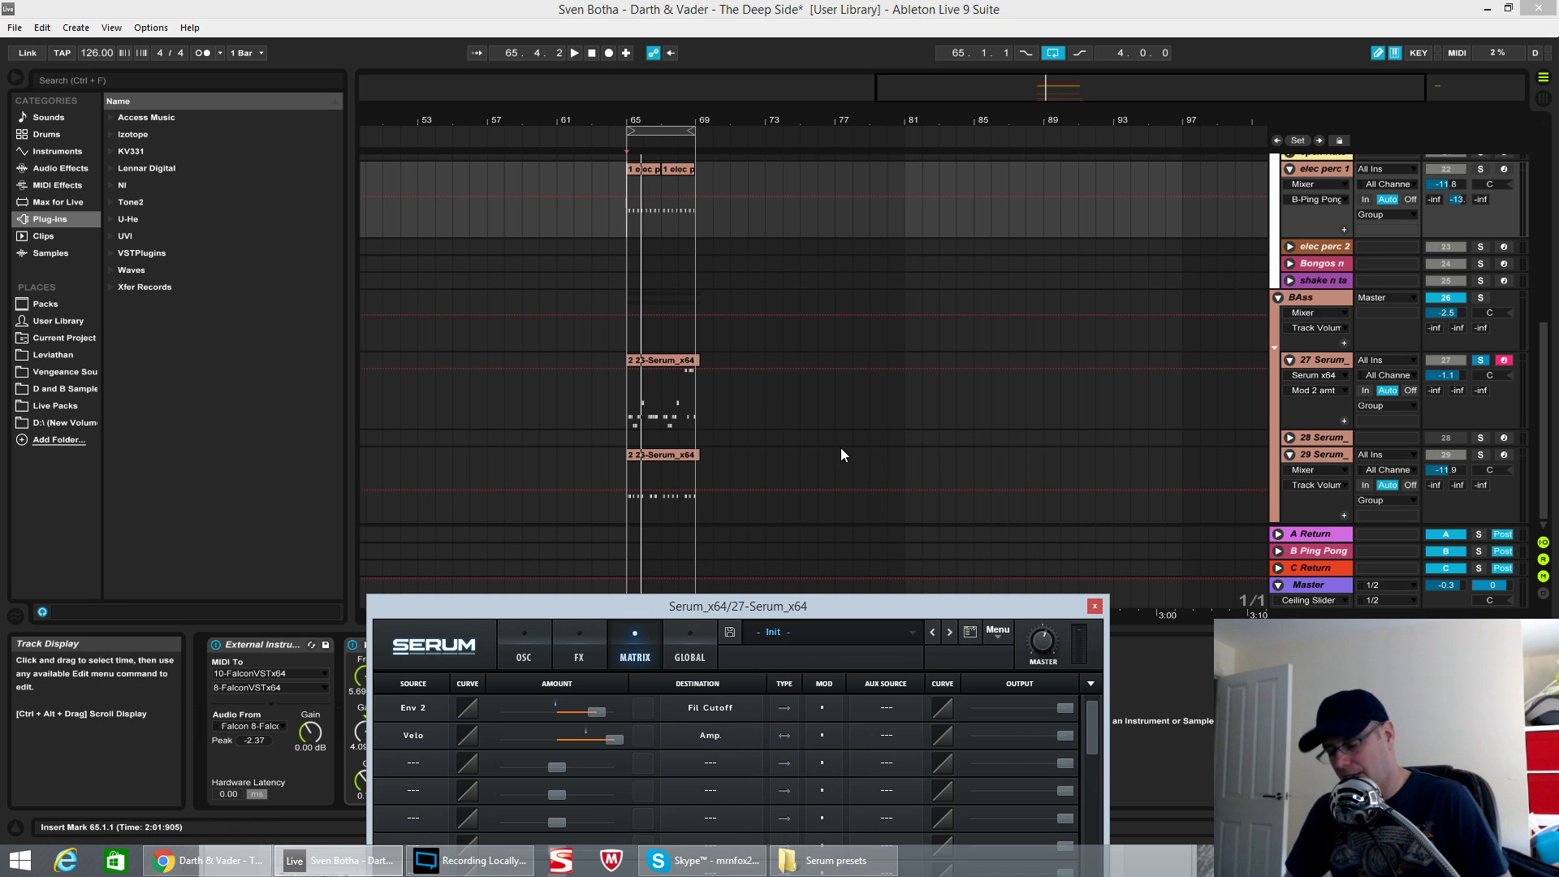
- Leave Draw Mode, open the Serum clip's MIDI notes, and play from 65.1.1
key("b")
double_click(665, 360)
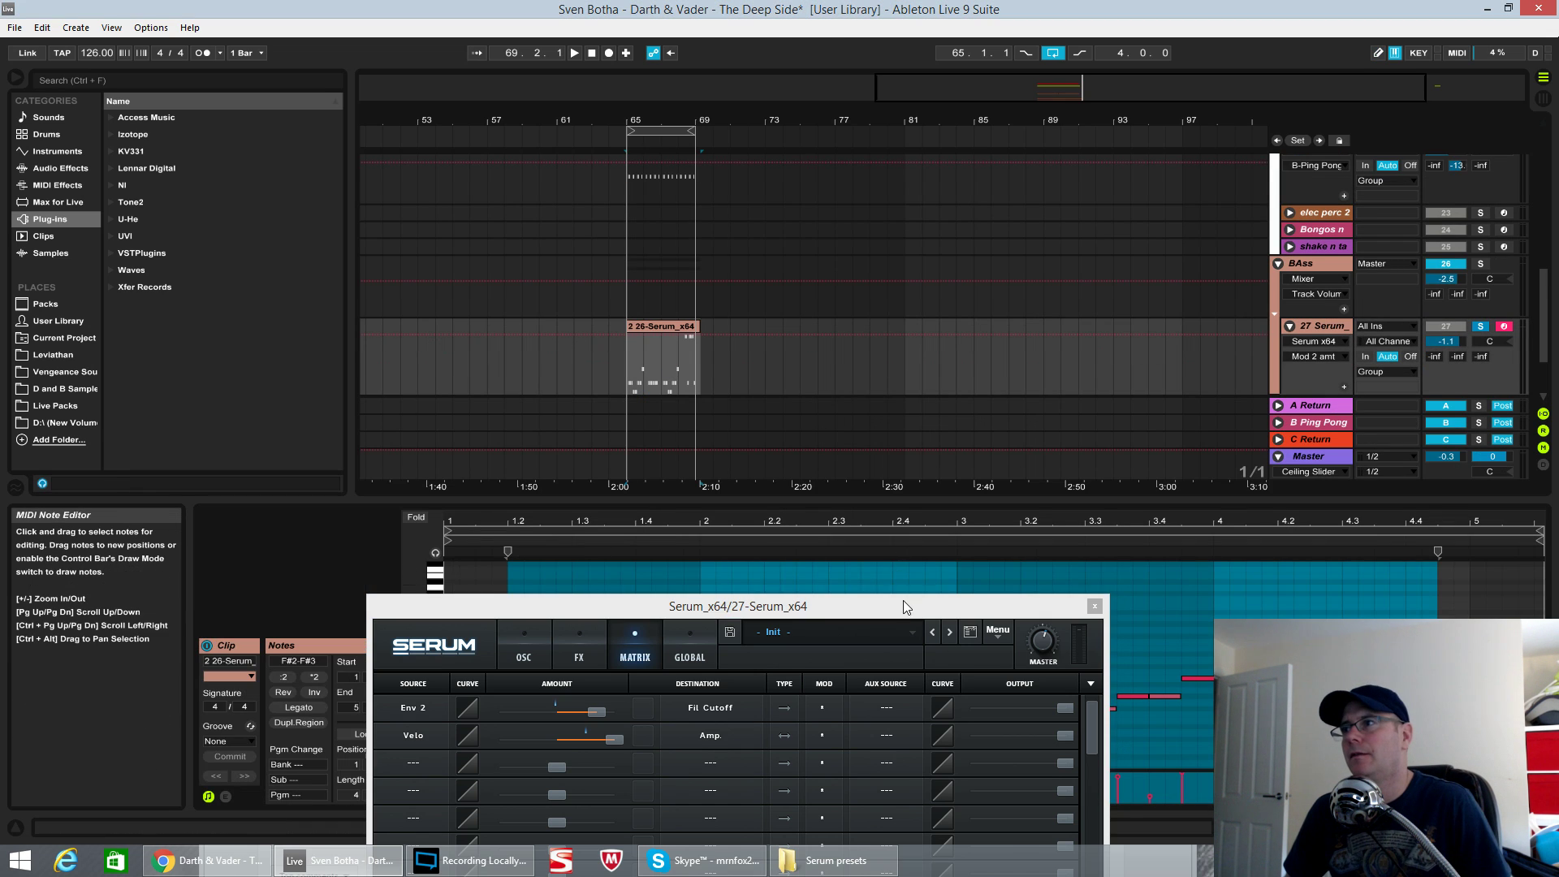
left_click_drag(903, 604, 243, 598)
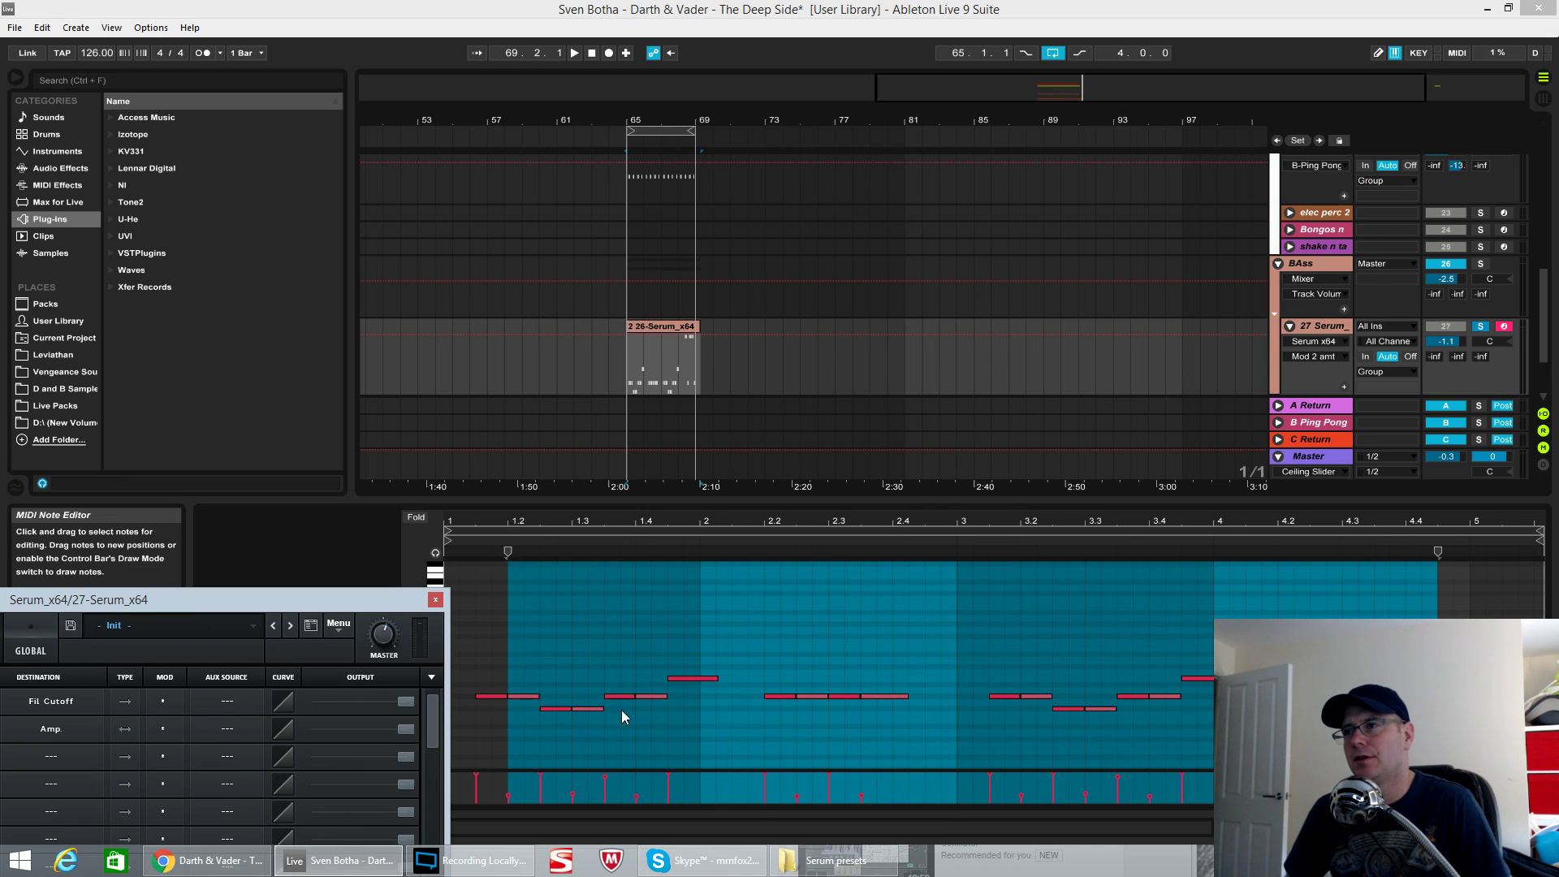
left_click(624, 378)
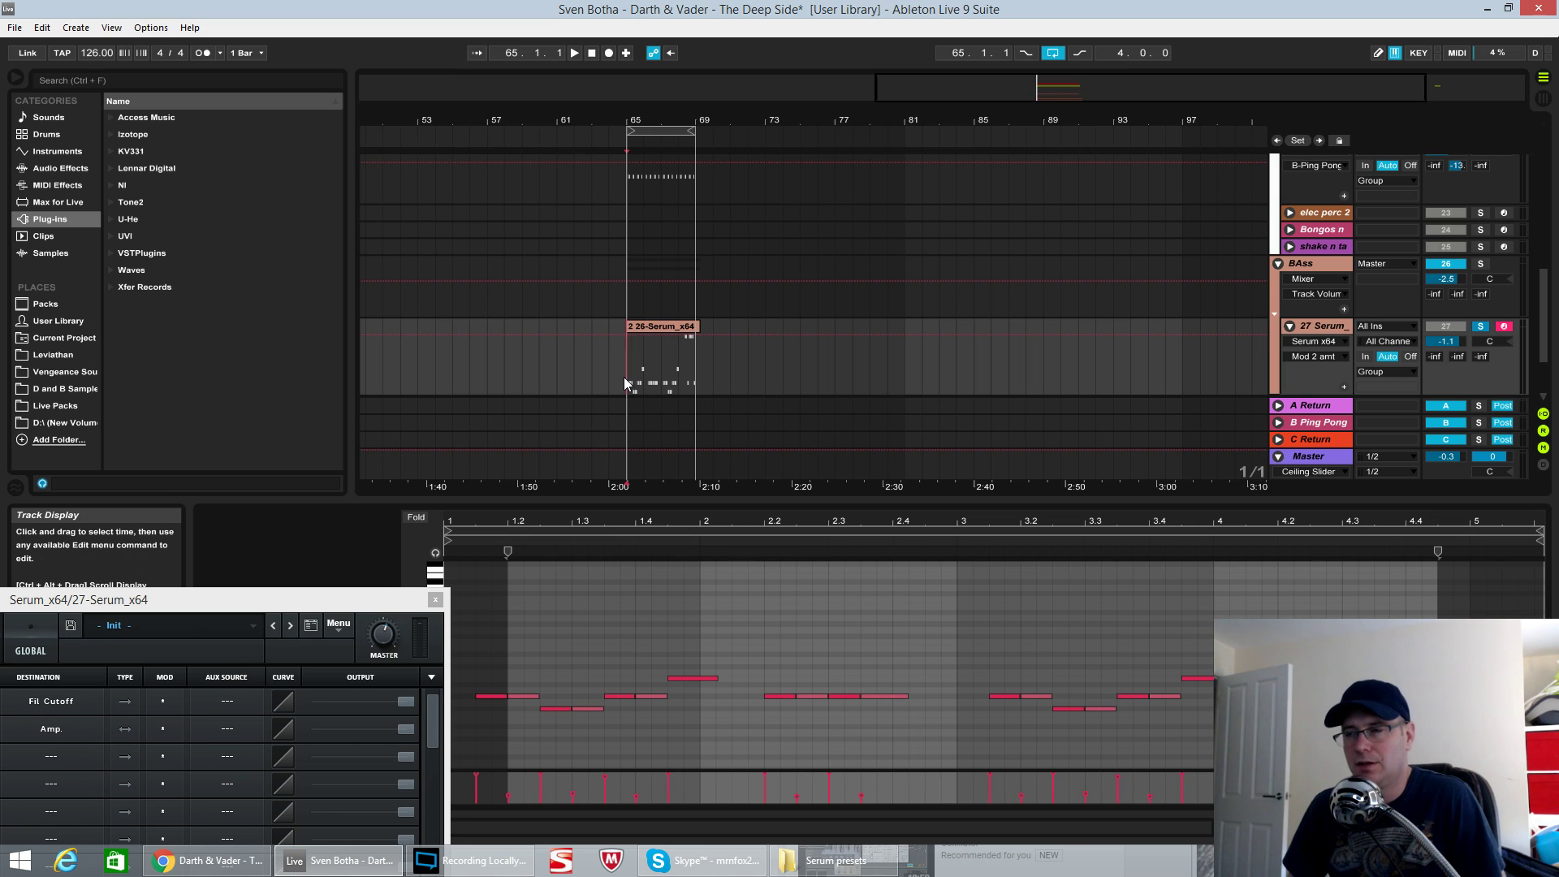
key("space")
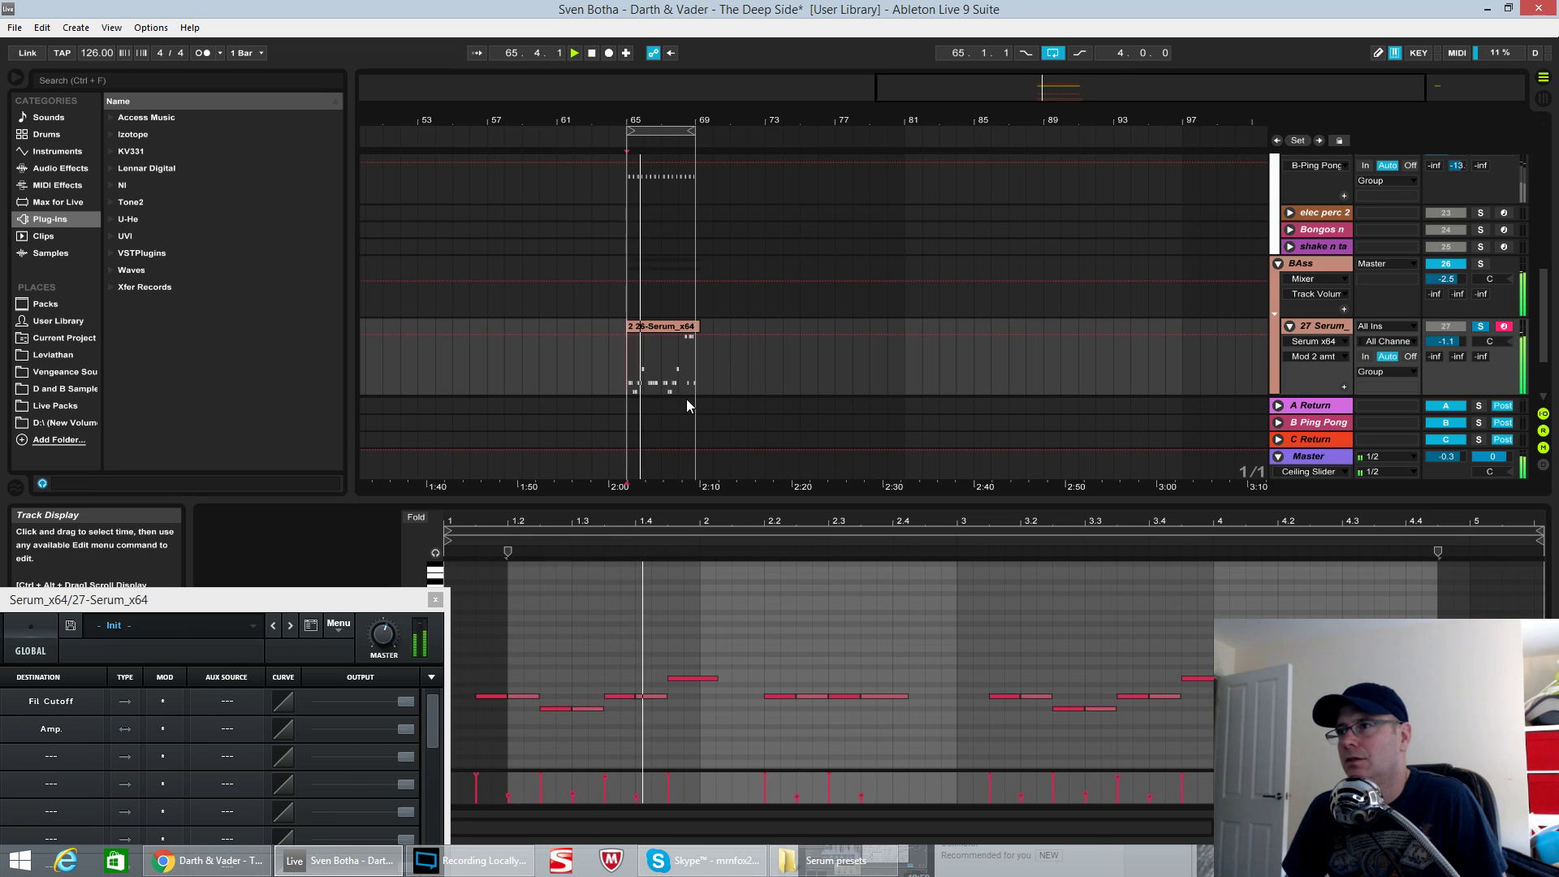
key("space")
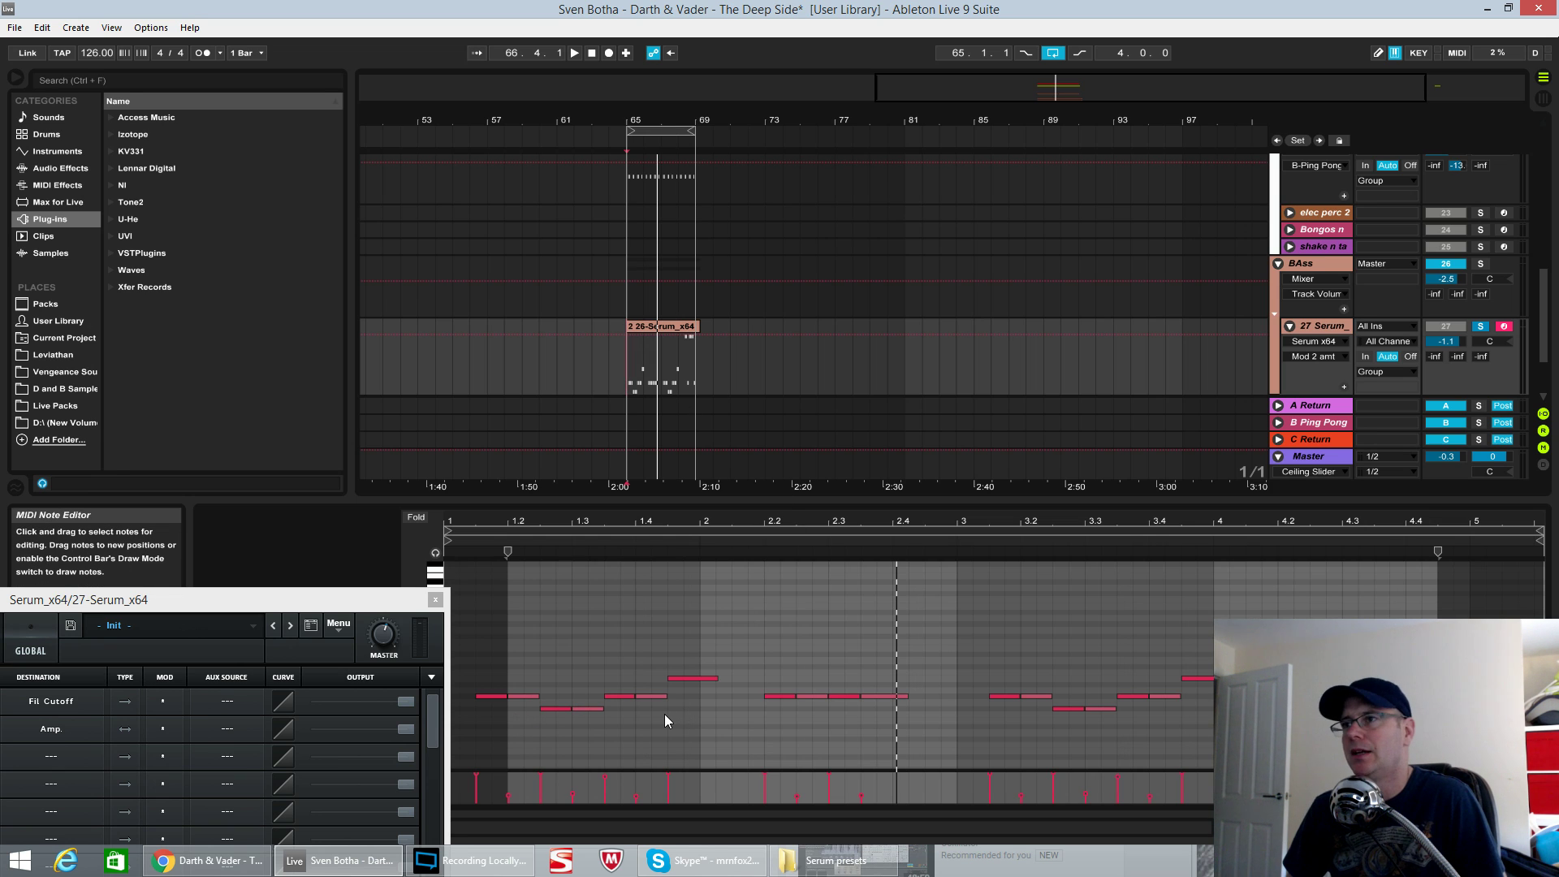
key("space")
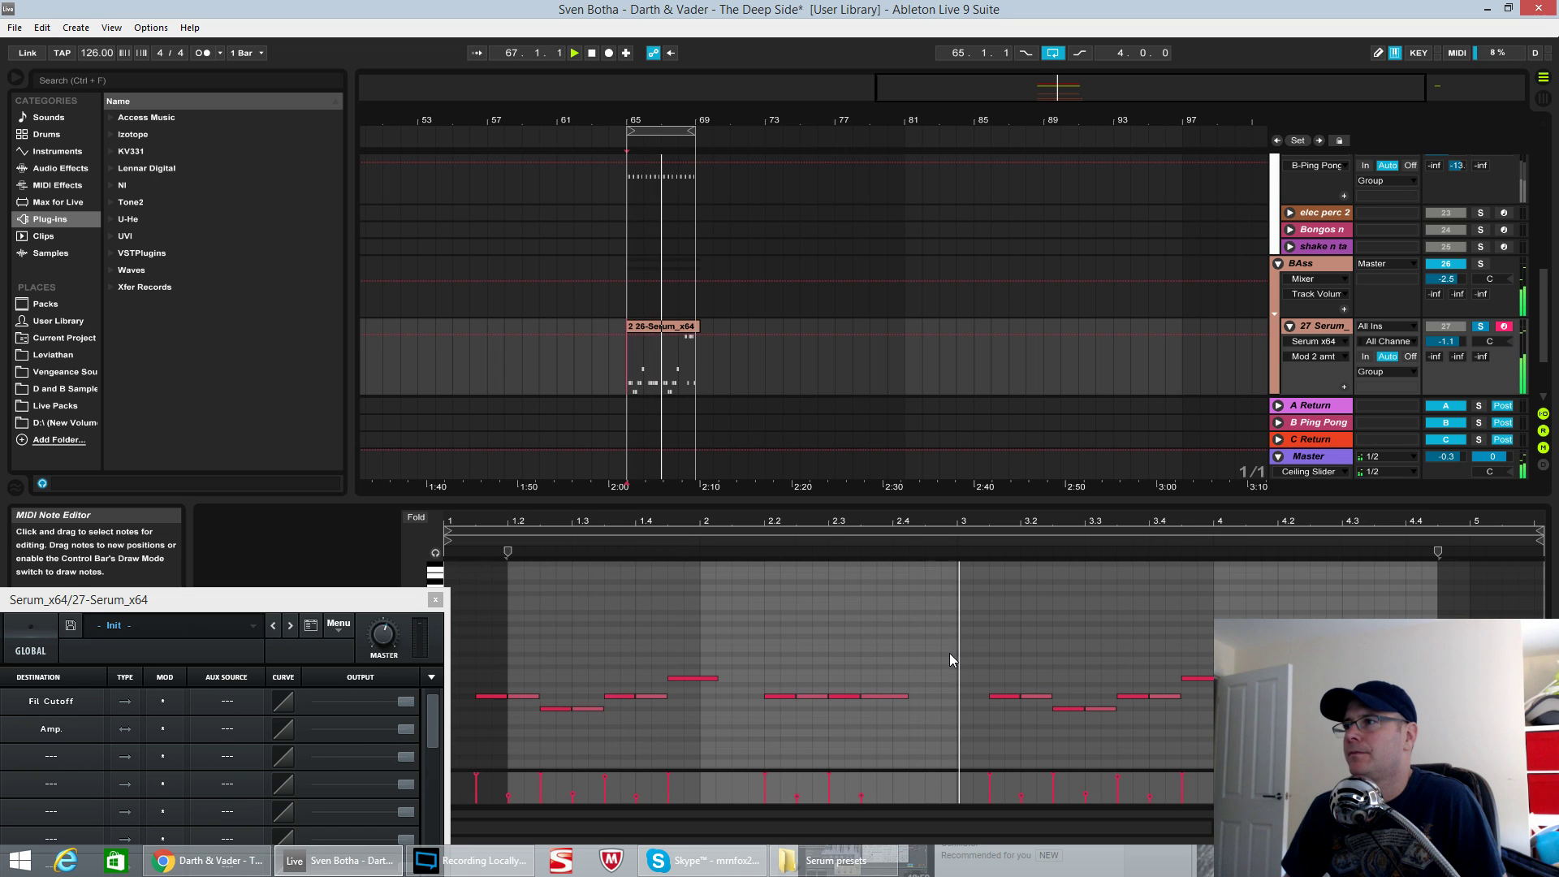
- Push the Velo-to-Amp matrix amount fully to maximum
left_click_drag(412, 607, 1136, 232)
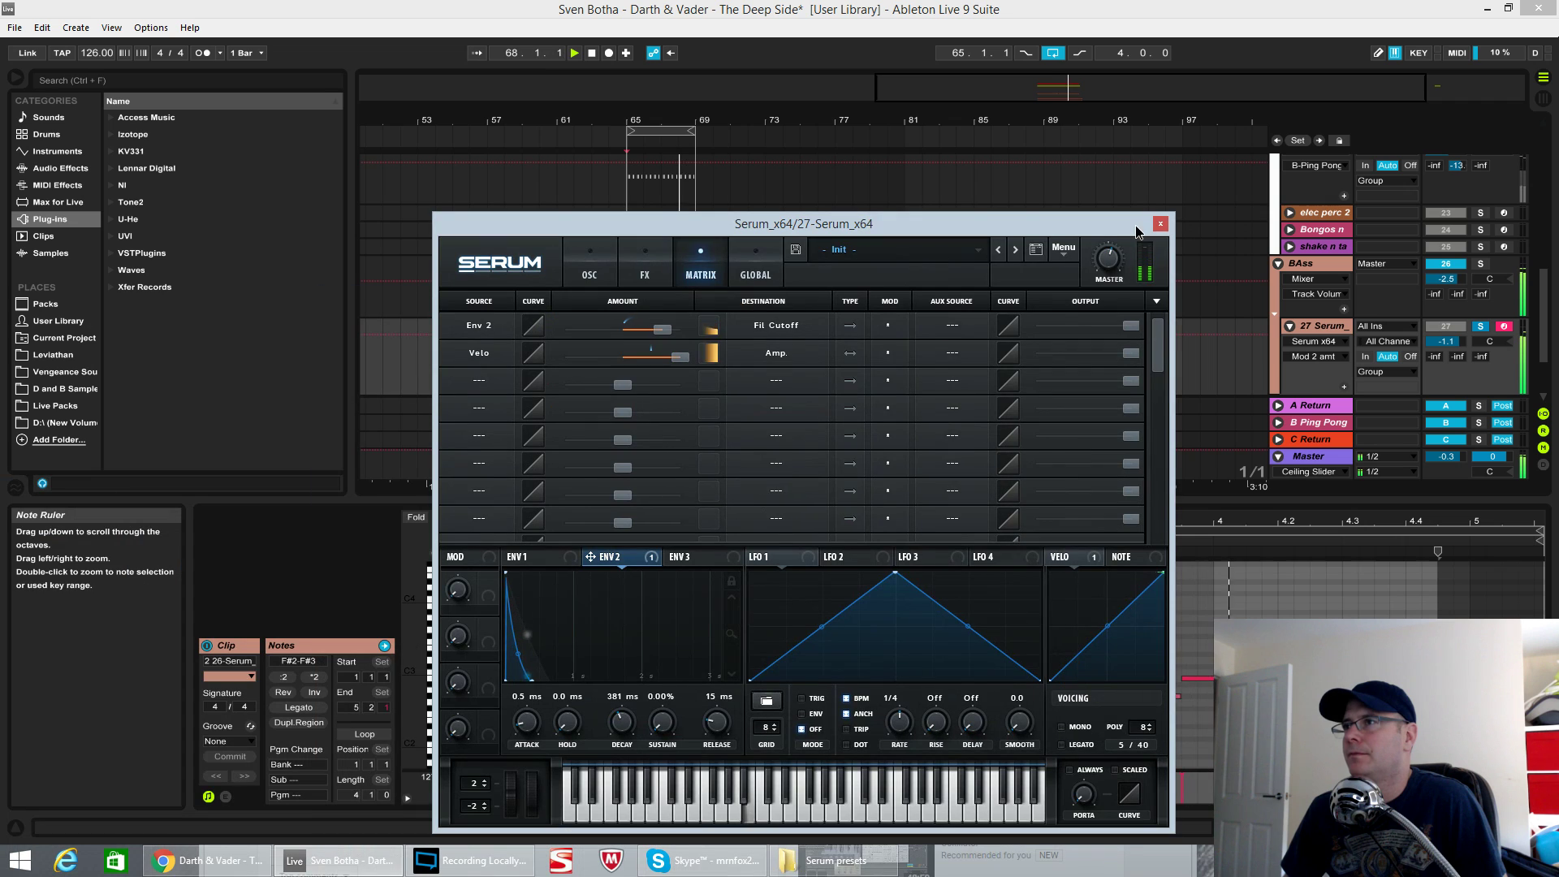
left_click_drag(606, 375, 811, 374)
key("space")
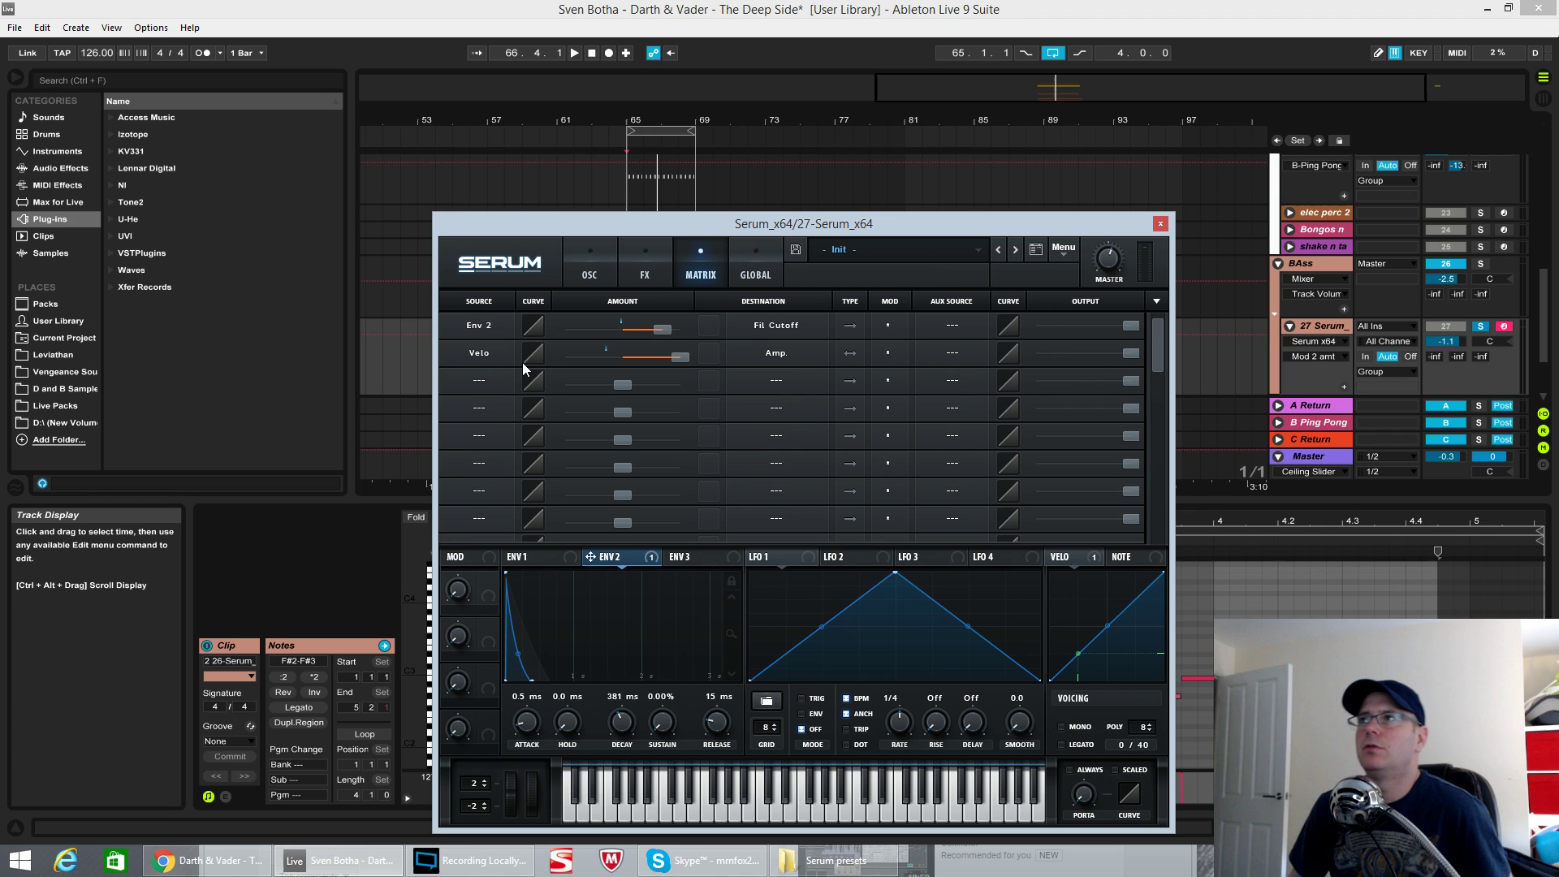
- Return to Serum's OSC page and play the bass loop with the editor moved aside
left_click(586, 276)
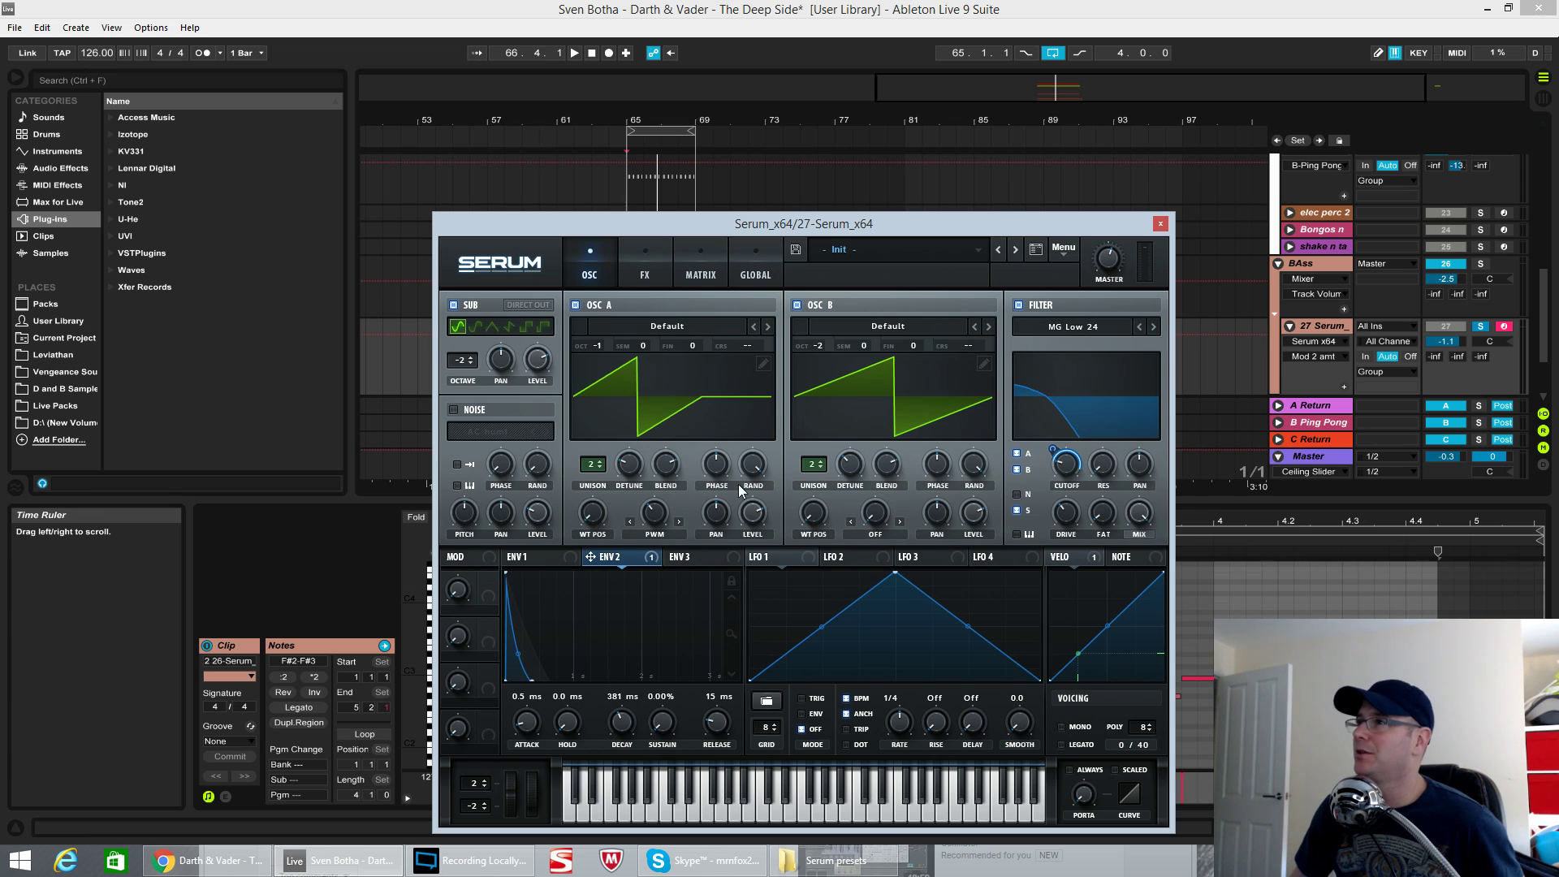
mouse_move(1068, 469)
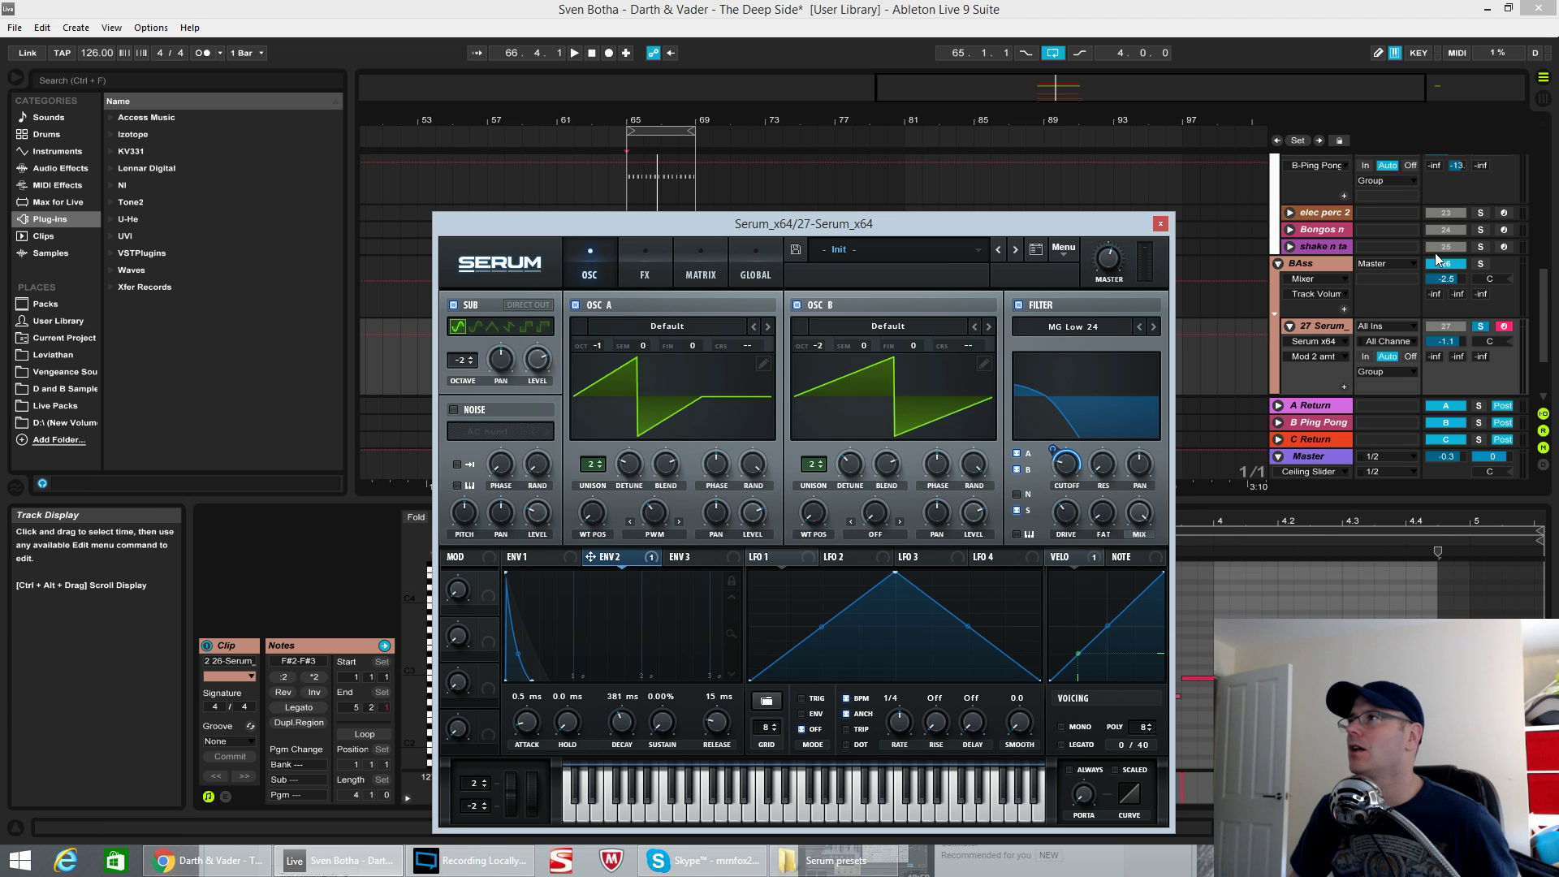
left_click(55, 271)
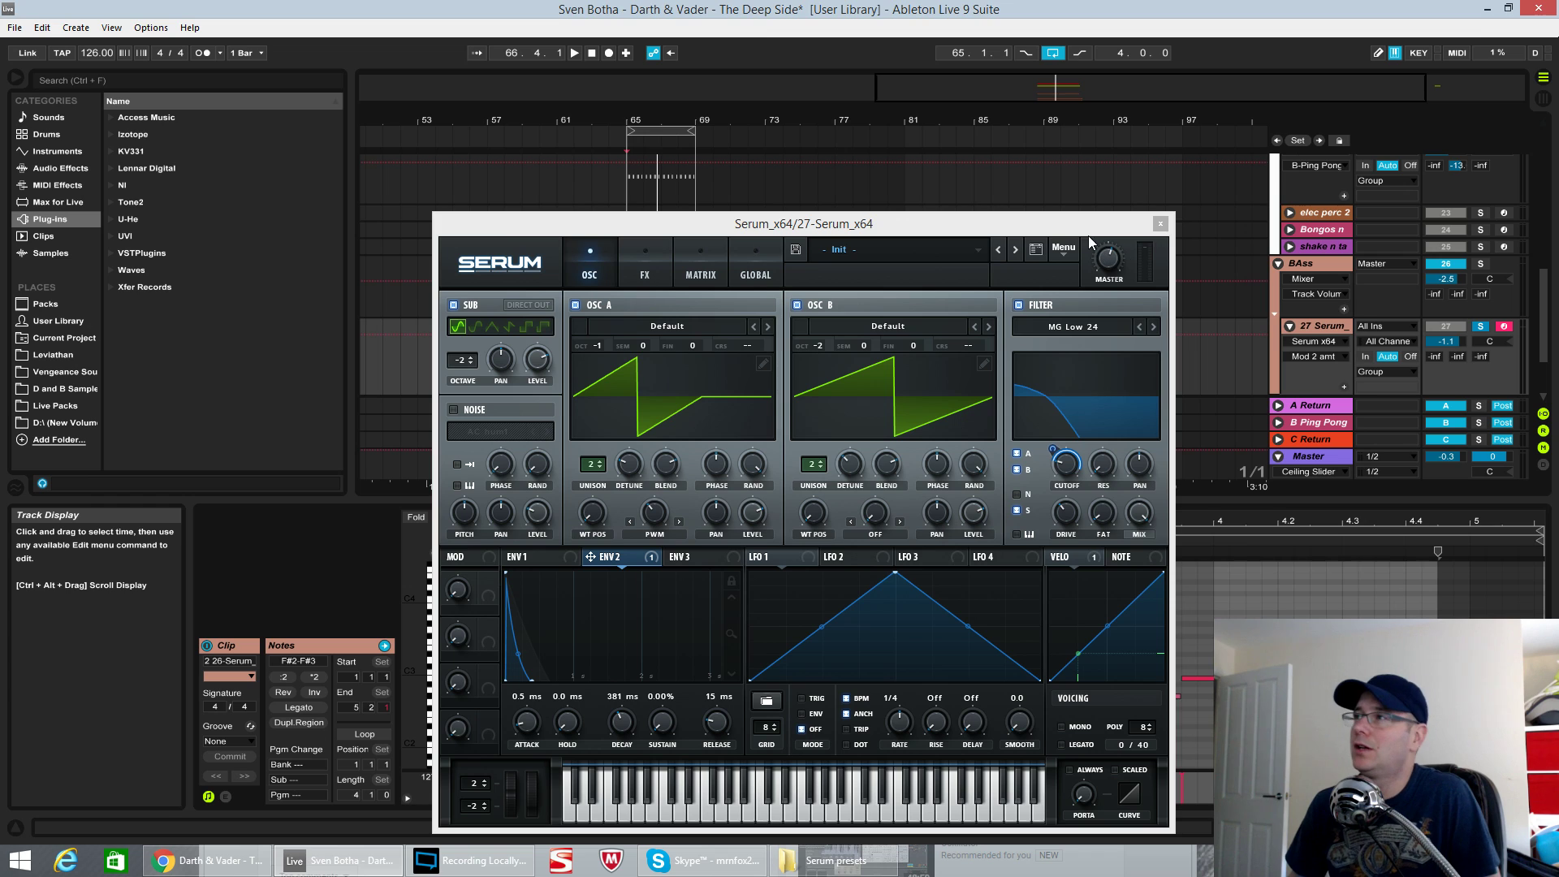
key("space")
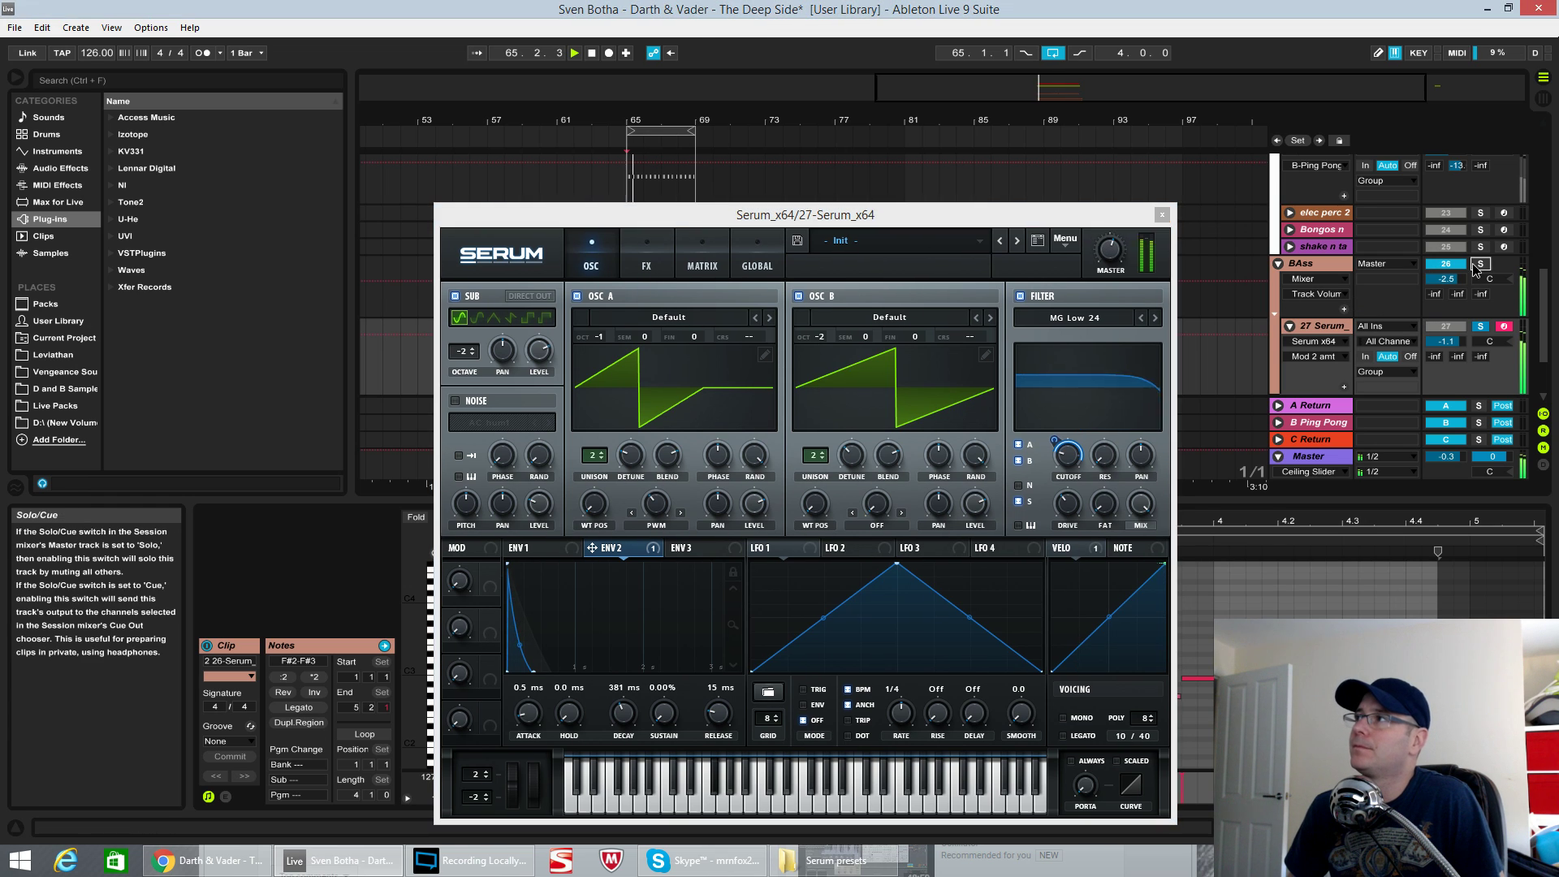
left_click_drag(1096, 214, 177, 265)
left_click(1061, 339)
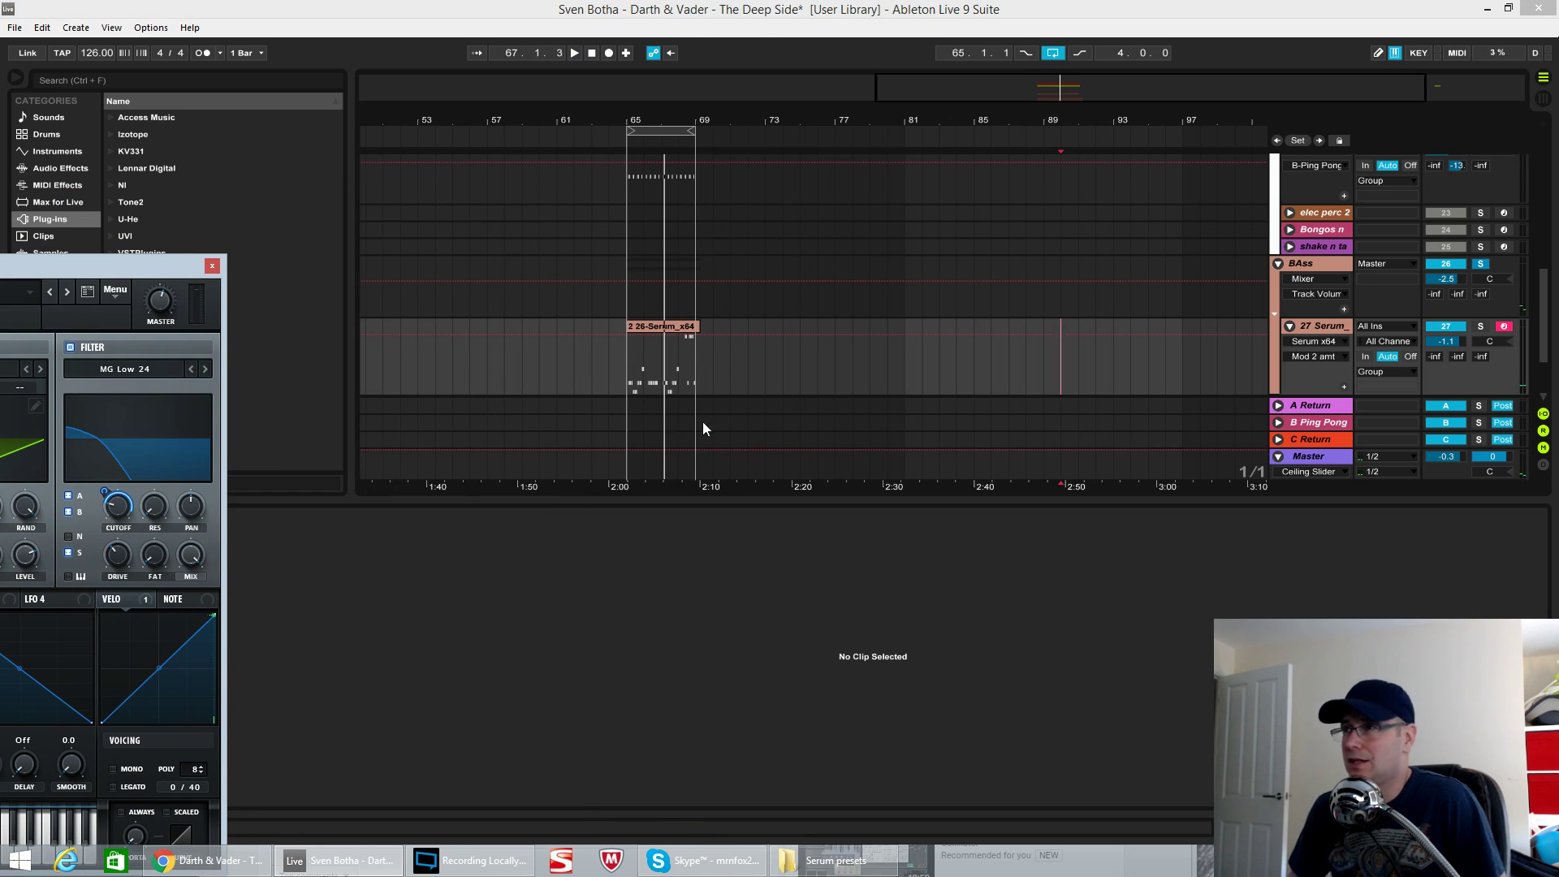
- Duplicate the Serum track with Ctrl+D and solo the new 29 Serum track
left_click(802, 365)
key("ctrl+d")
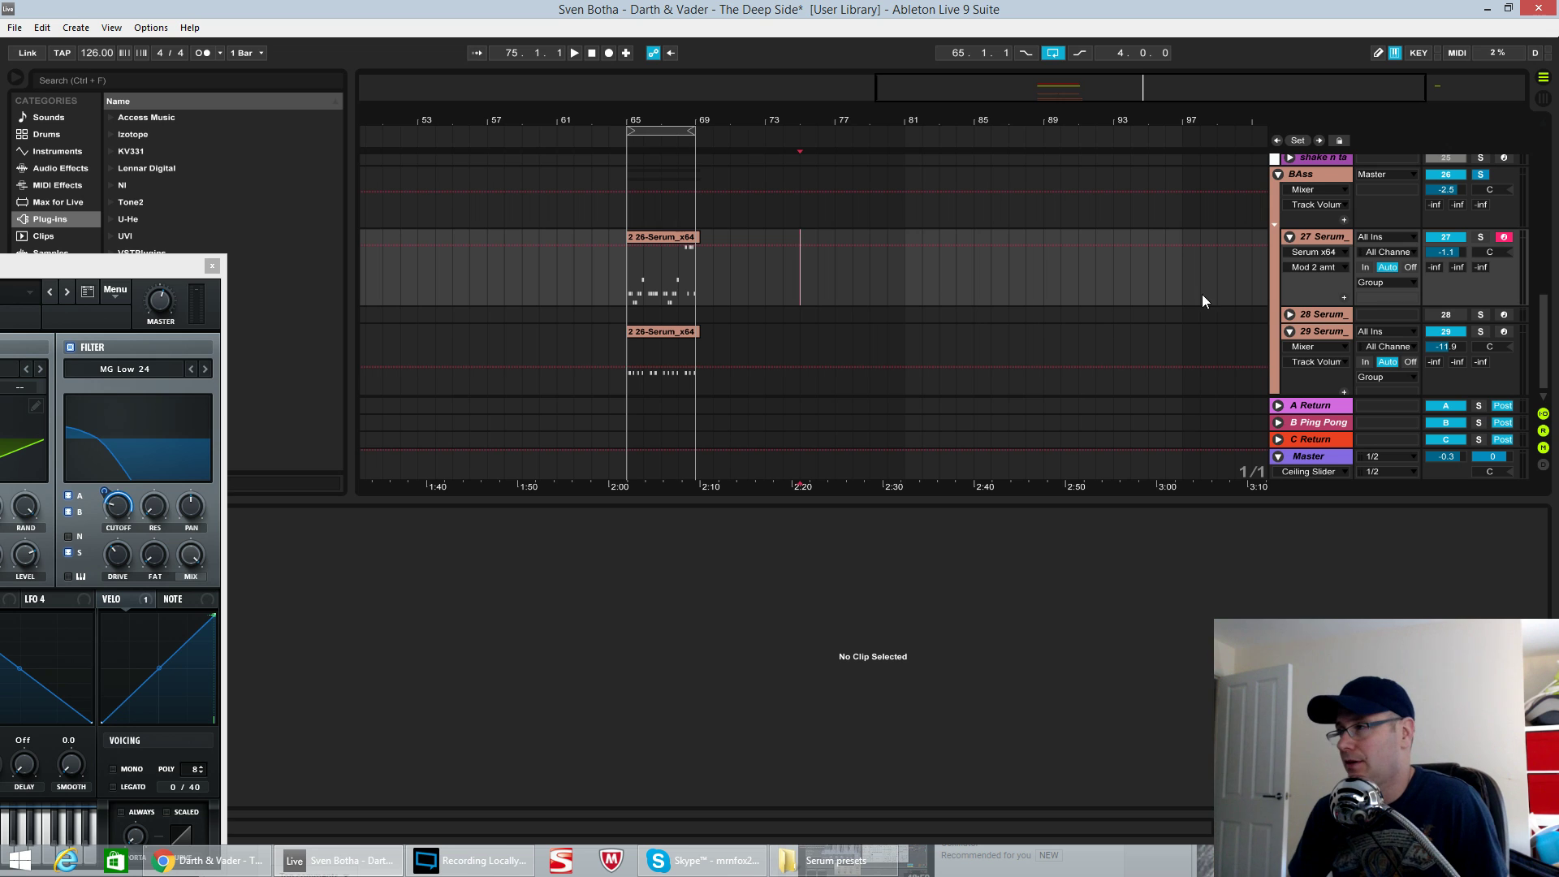
left_click(1317, 339)
left_click(1481, 456)
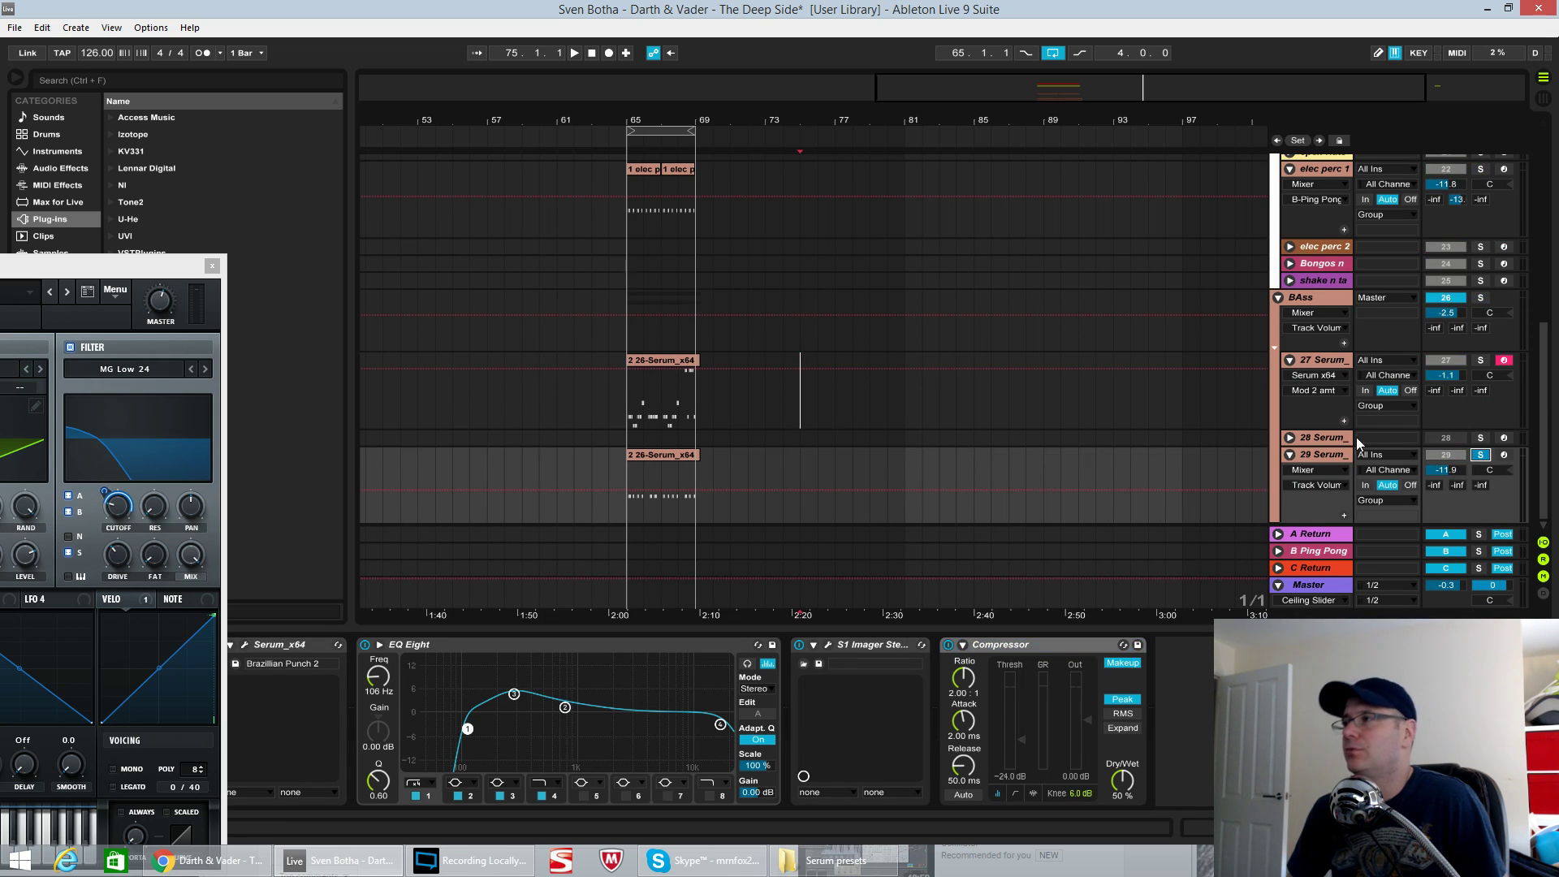
- Close the bass editor and open track 29's Brazillian Punch 2 Serum editor while playing
left_click(212, 266)
left_click(244, 644)
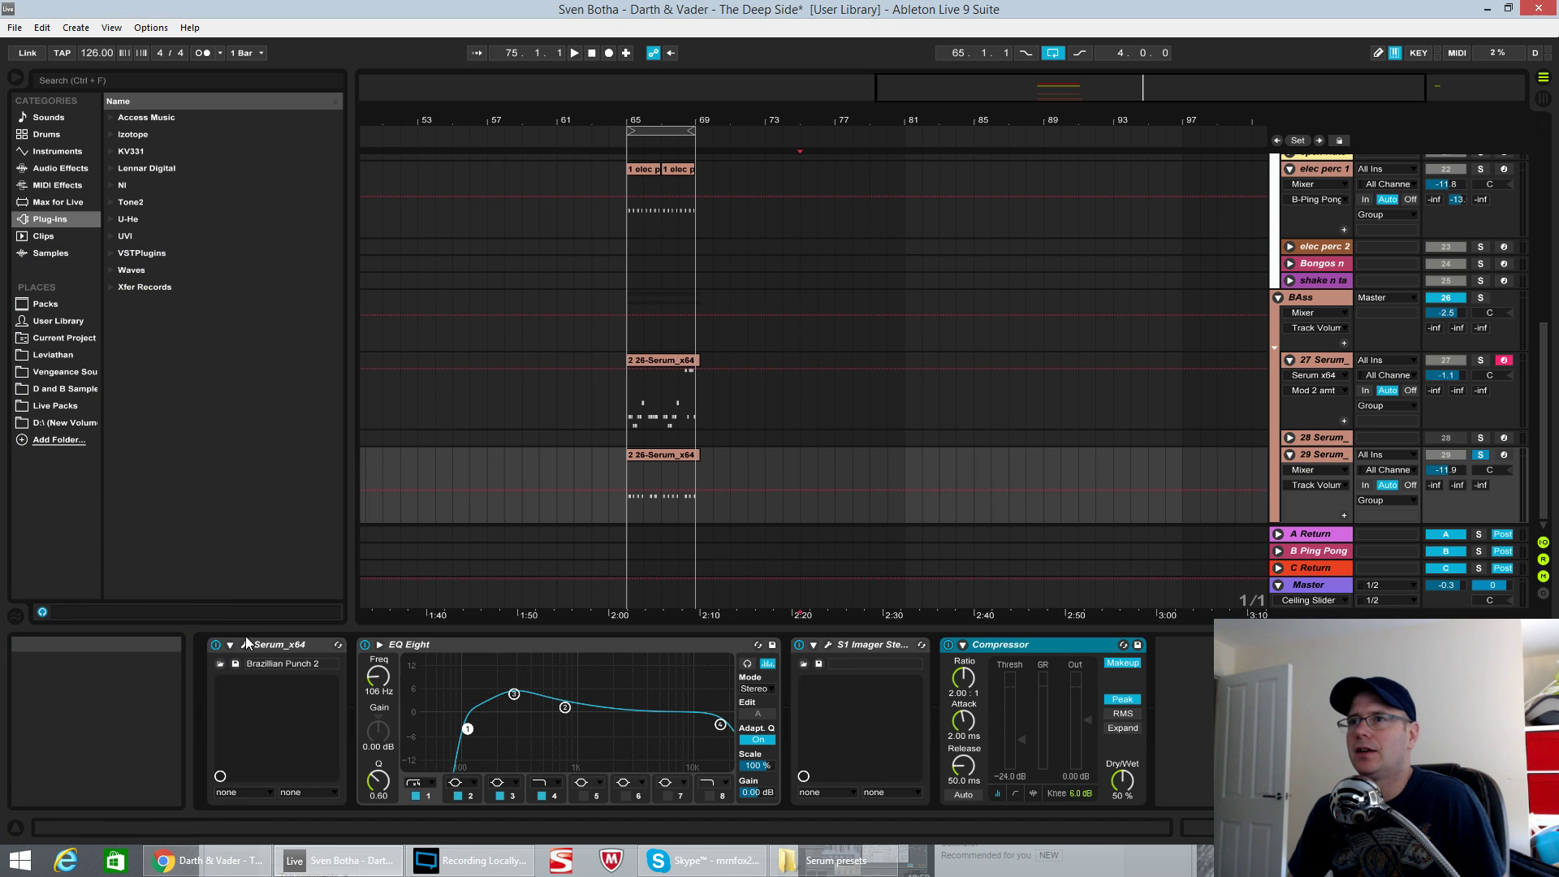
key("space")
left_click_drag(672, 231, 1041, 237)
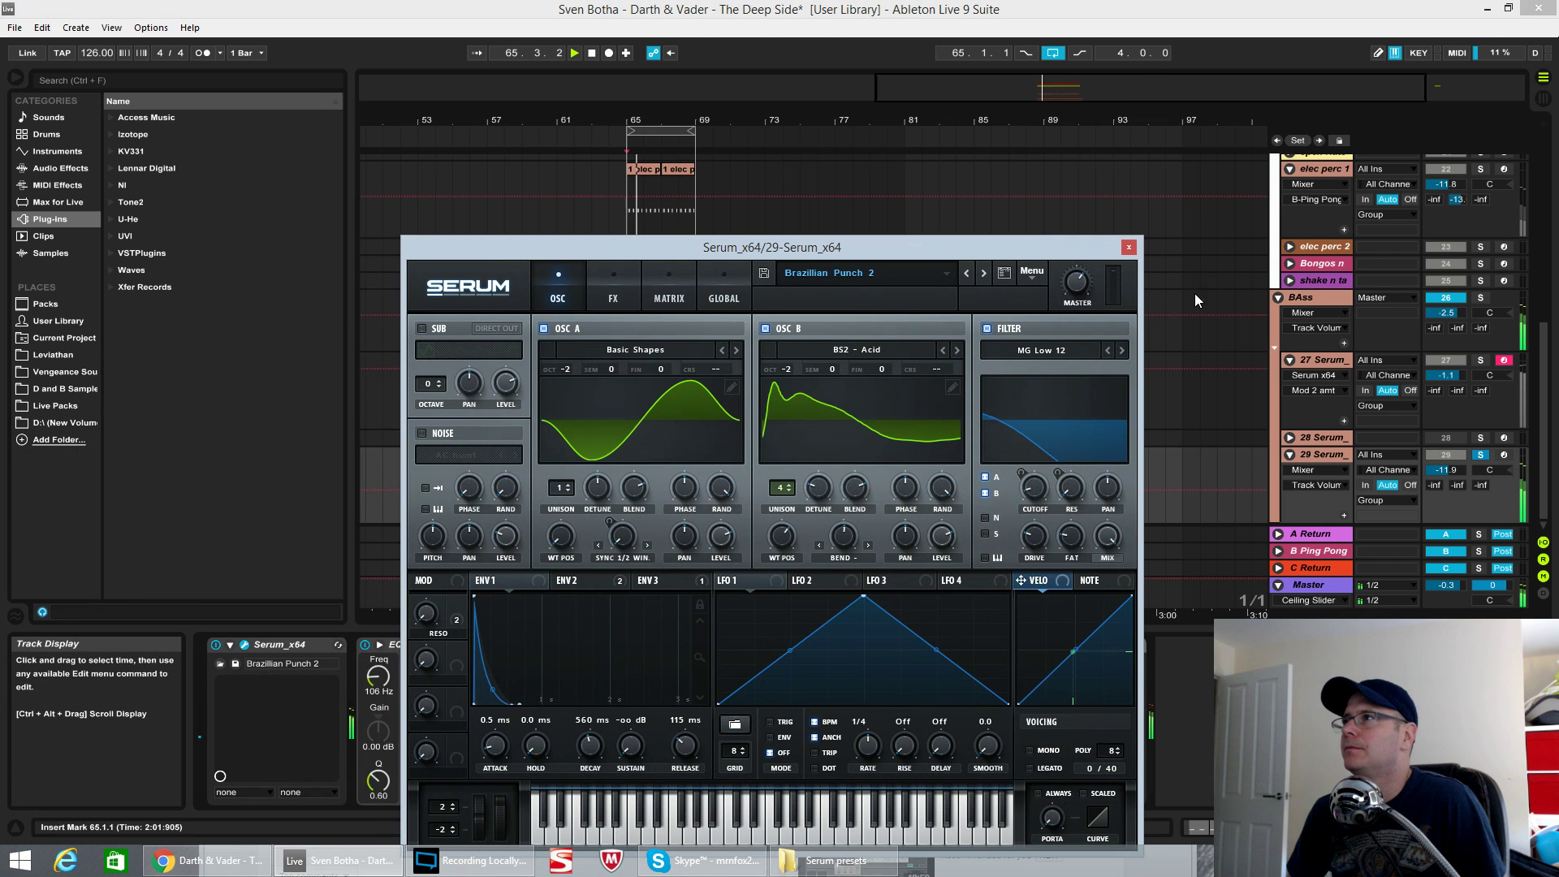
- Set the click layer's MOD Reso amount to 0%
left_click(1075, 280)
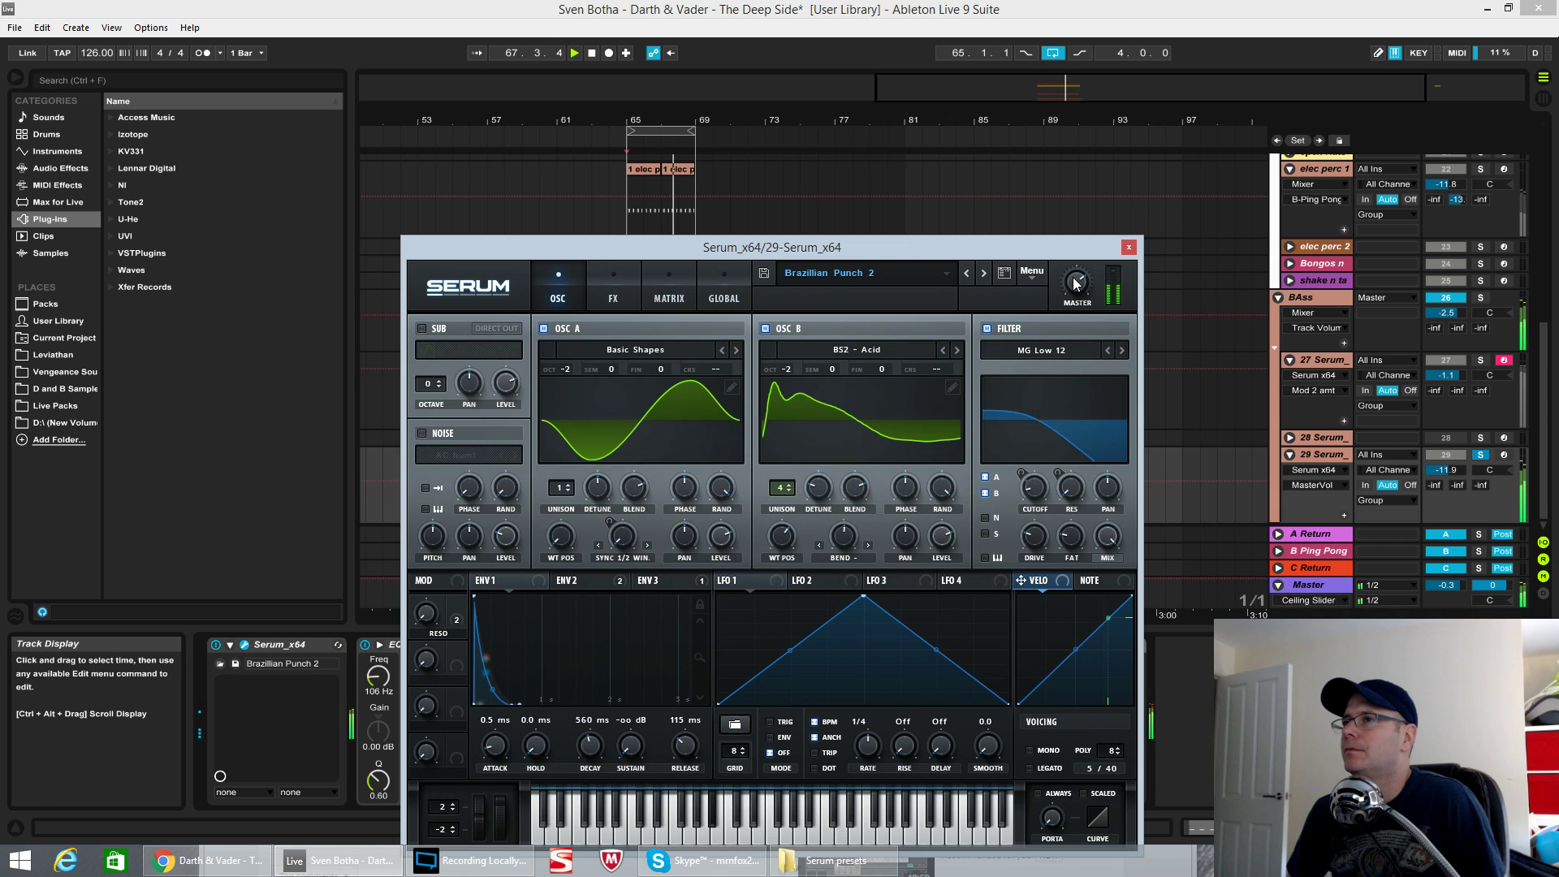
key("space")
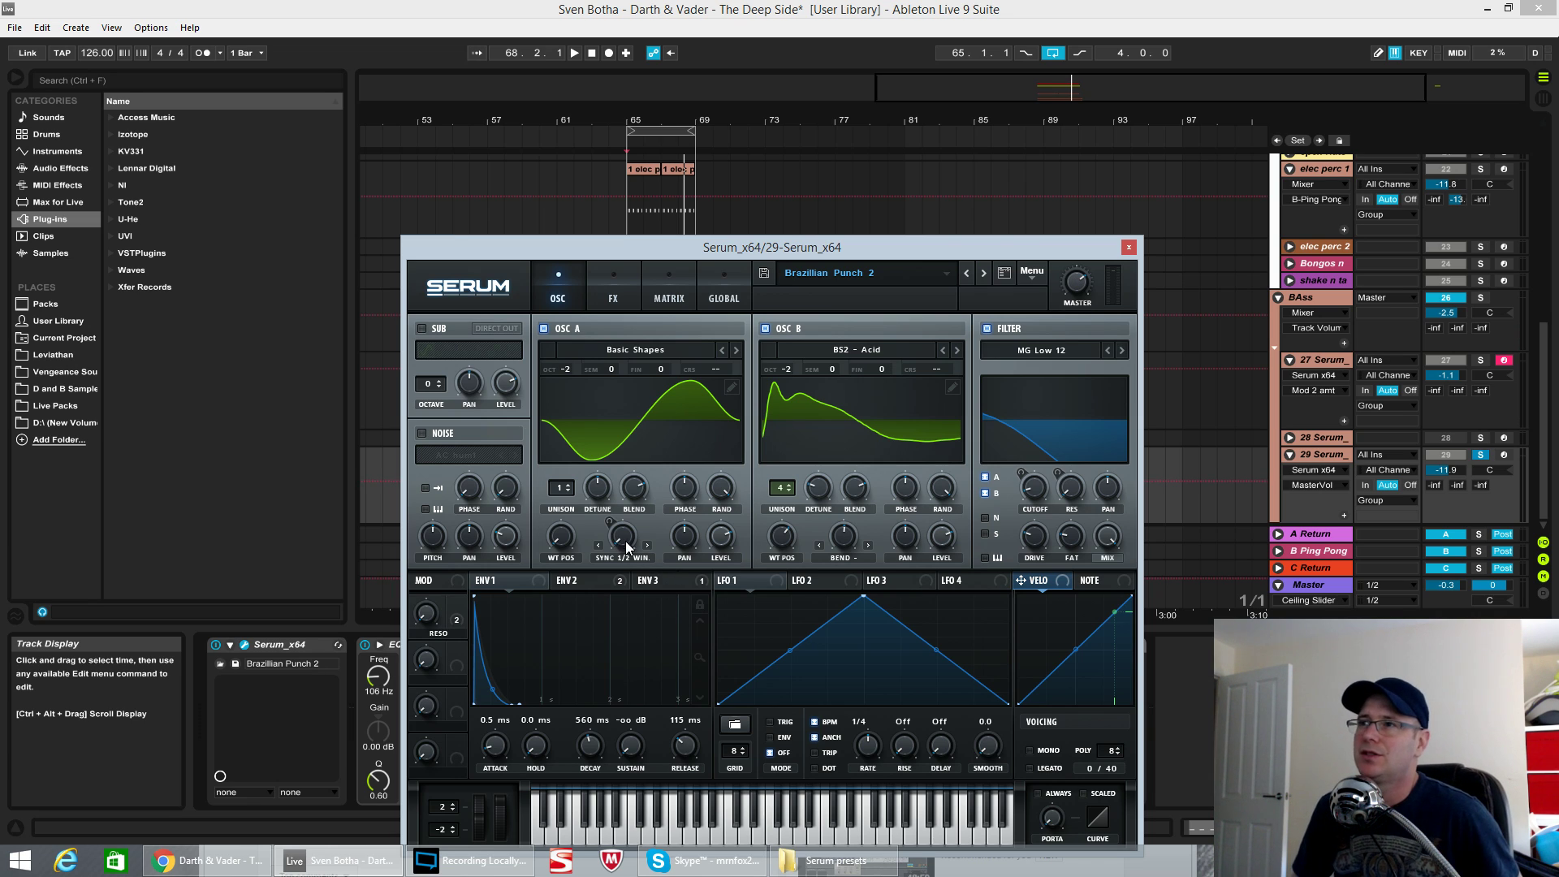
left_click_drag(436, 613, 457, 714)
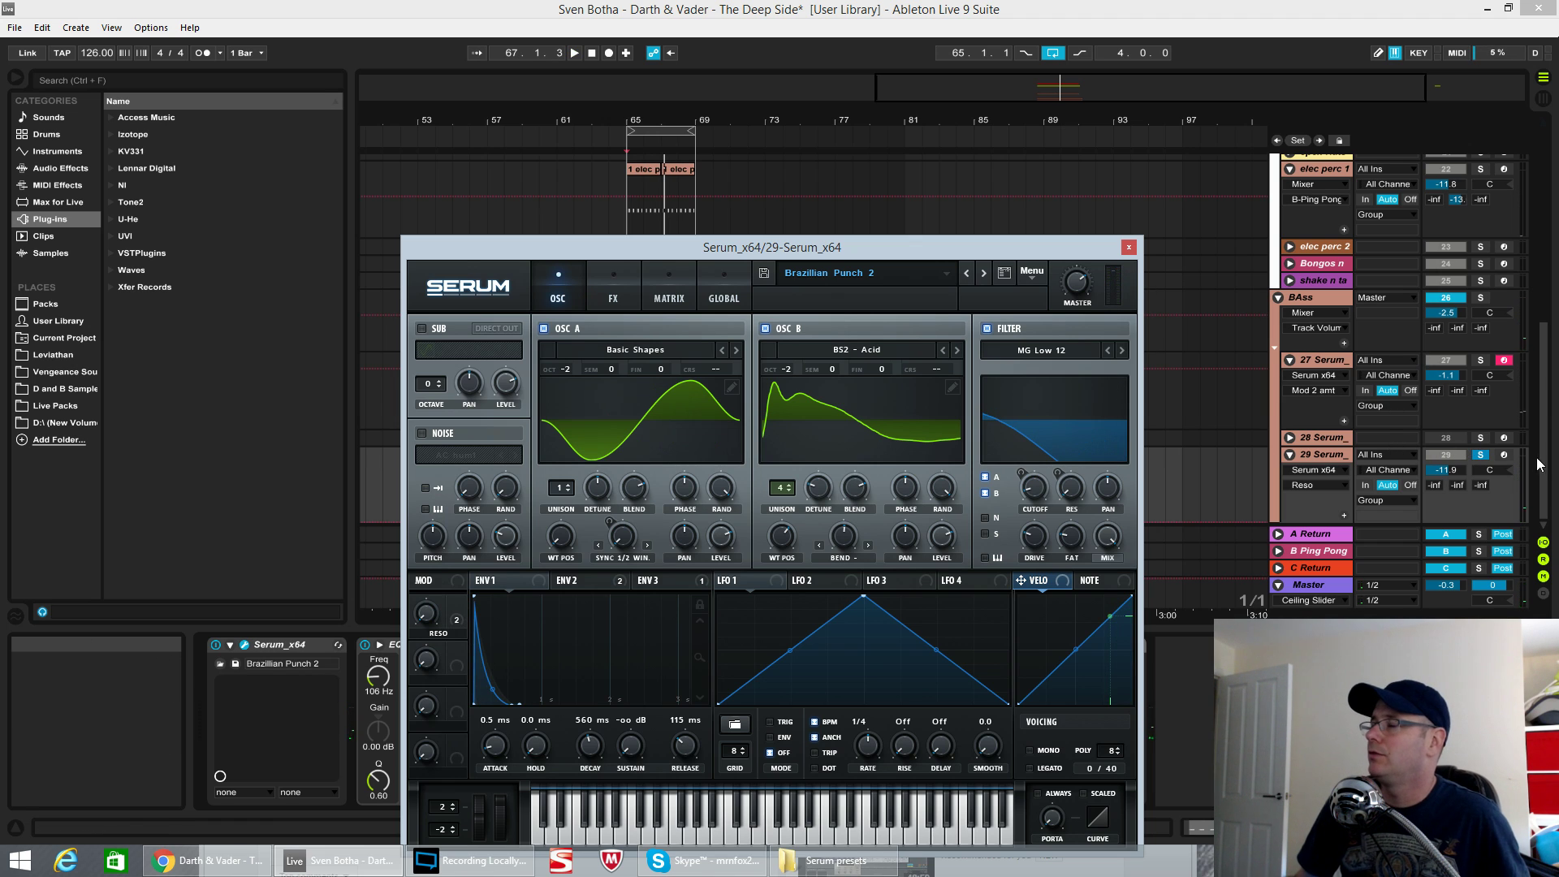
- Unsolo track 29 Serum and solo the BAss group instead
left_click(1480, 455)
left_click_drag(1083, 257, 1087, 247)
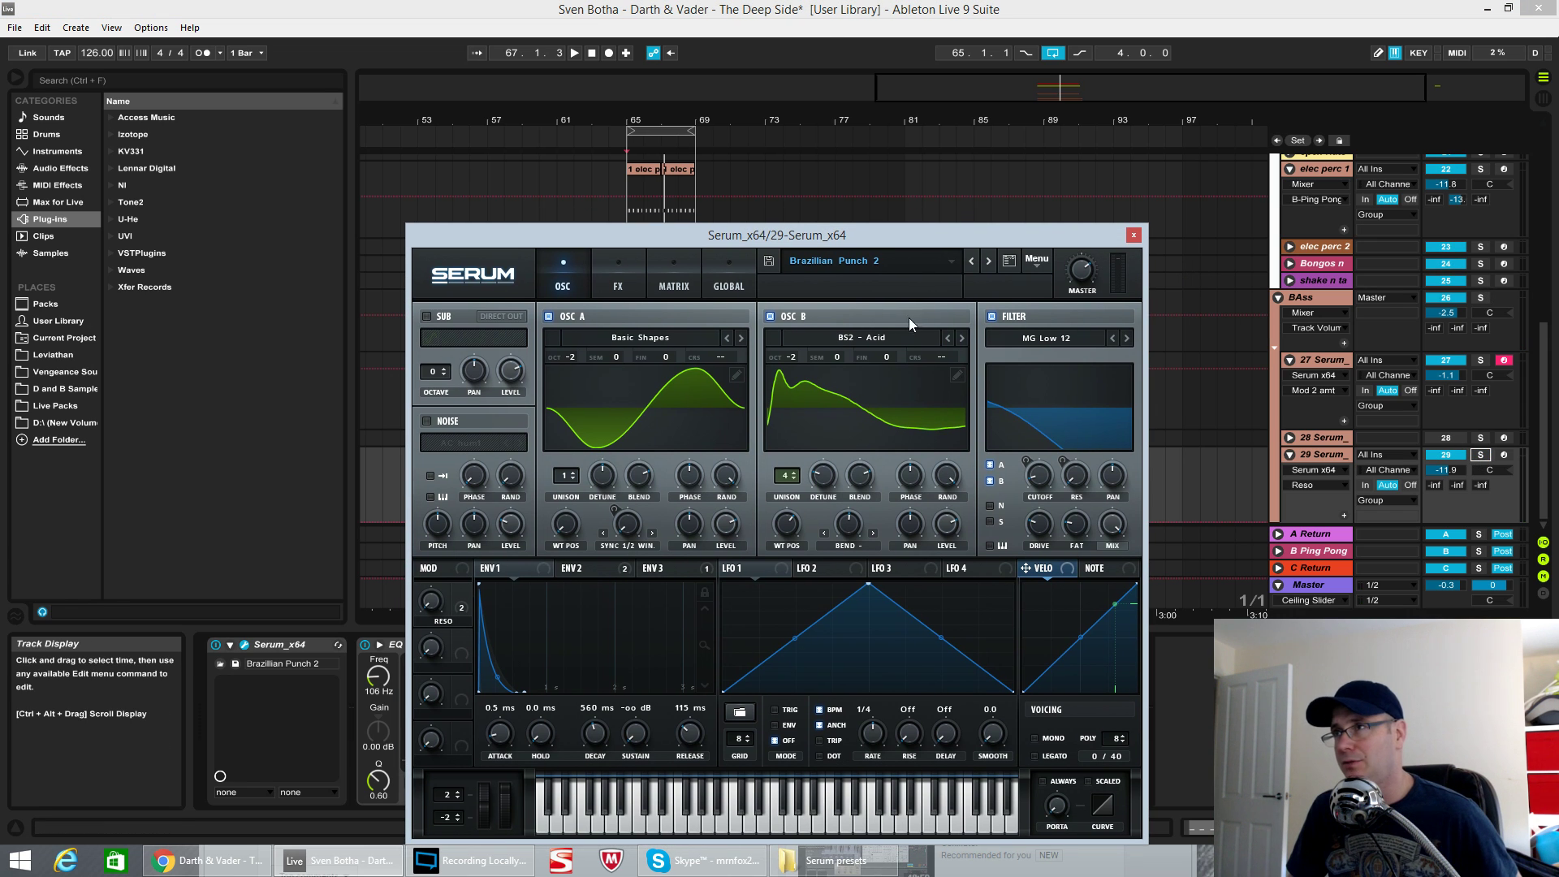
left_click_drag(932, 231, 855, 705)
left_click(1481, 298)
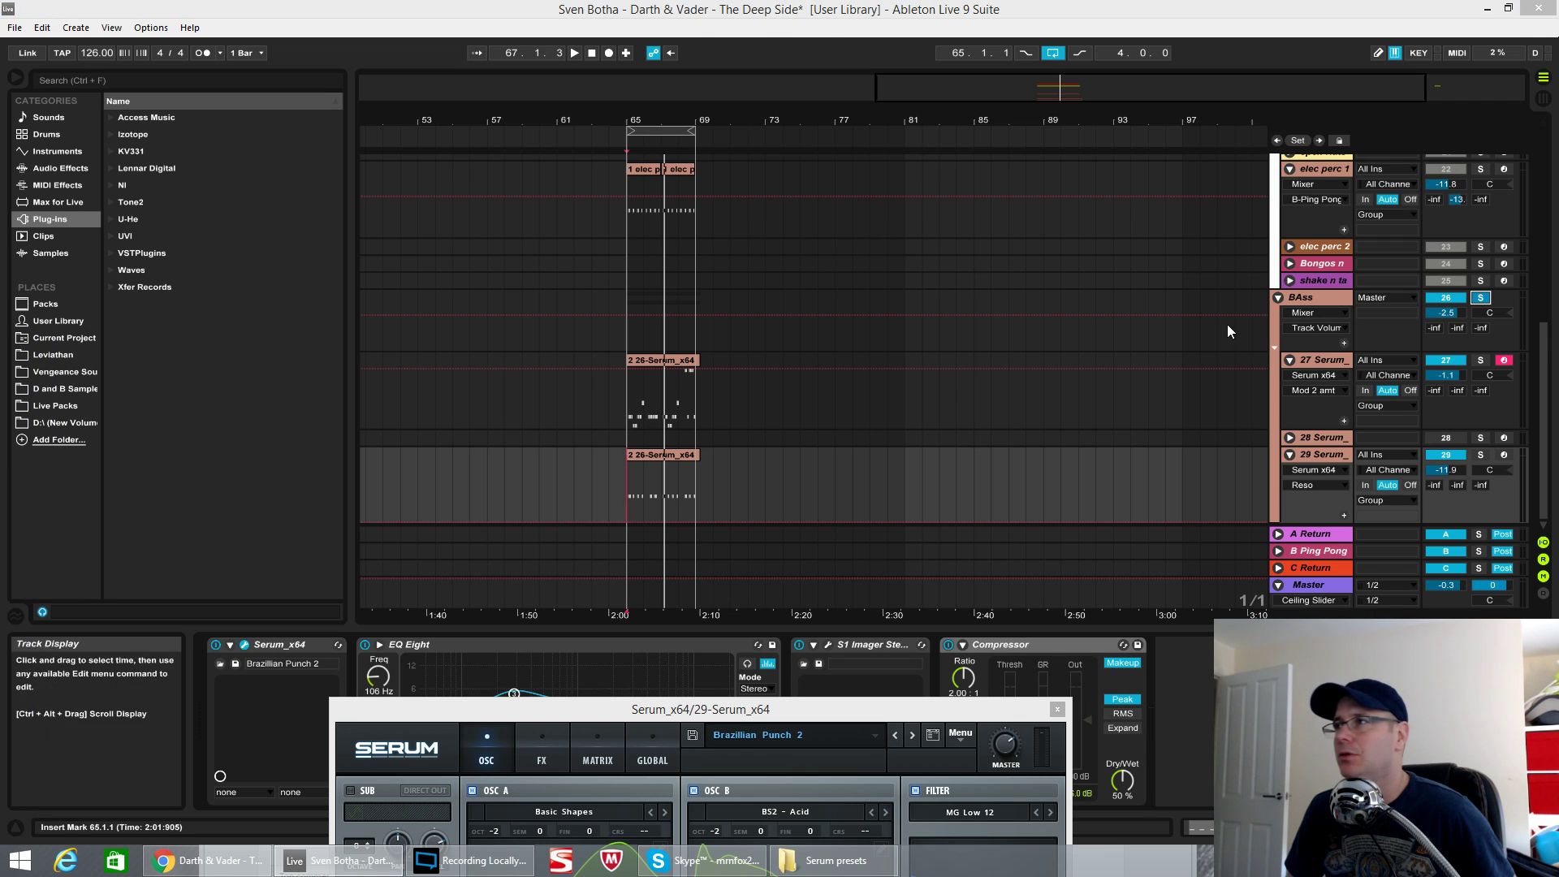
- Play from bar 65 and set track 29's volume to -10.0 dB
left_click(636, 396)
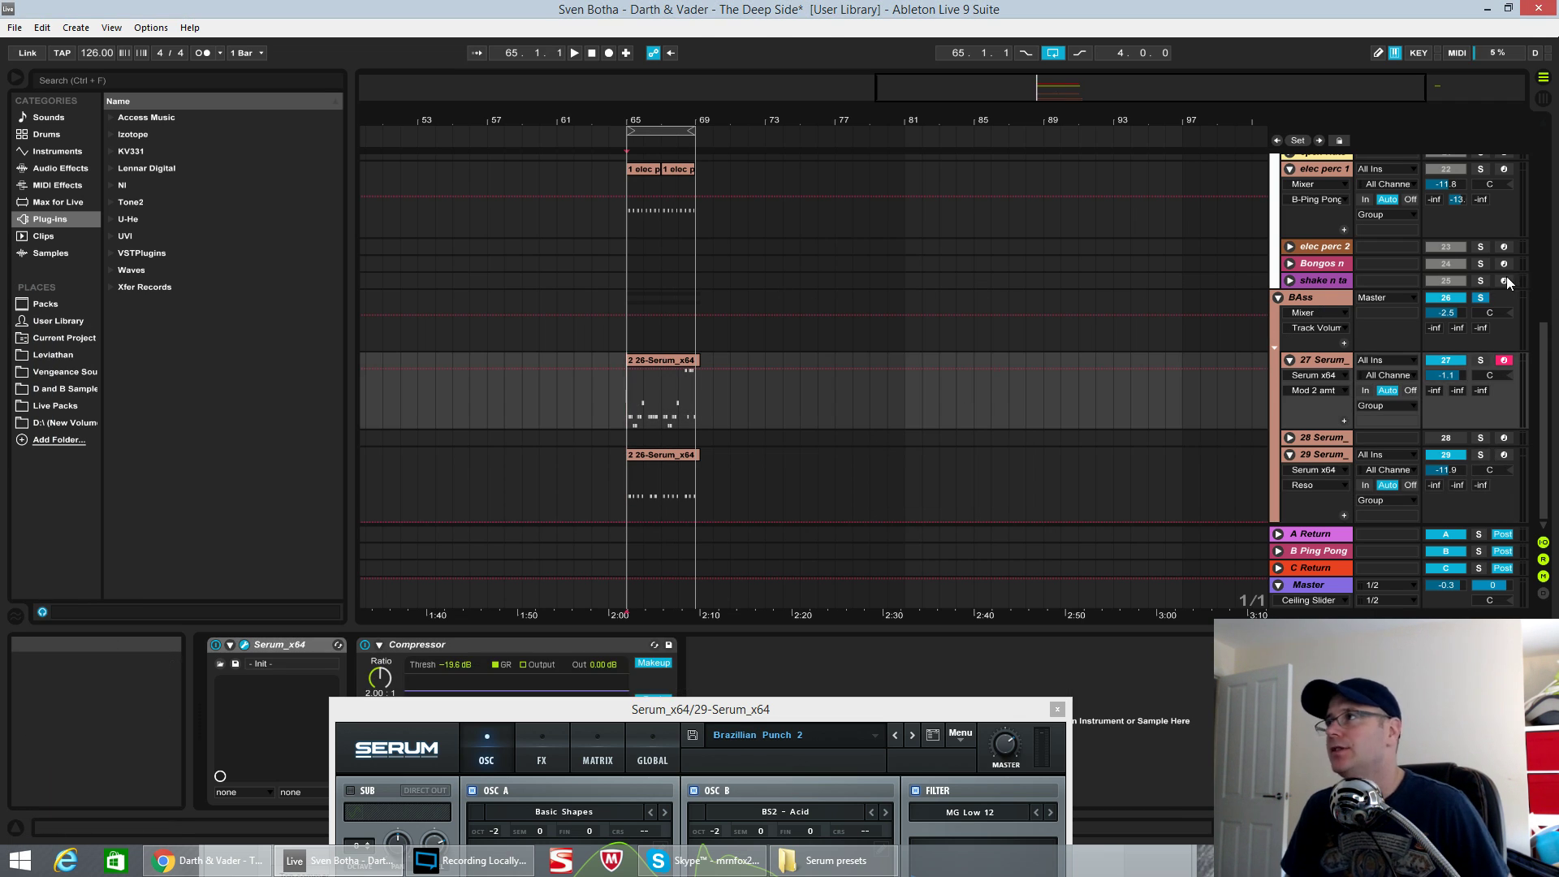
key("space")
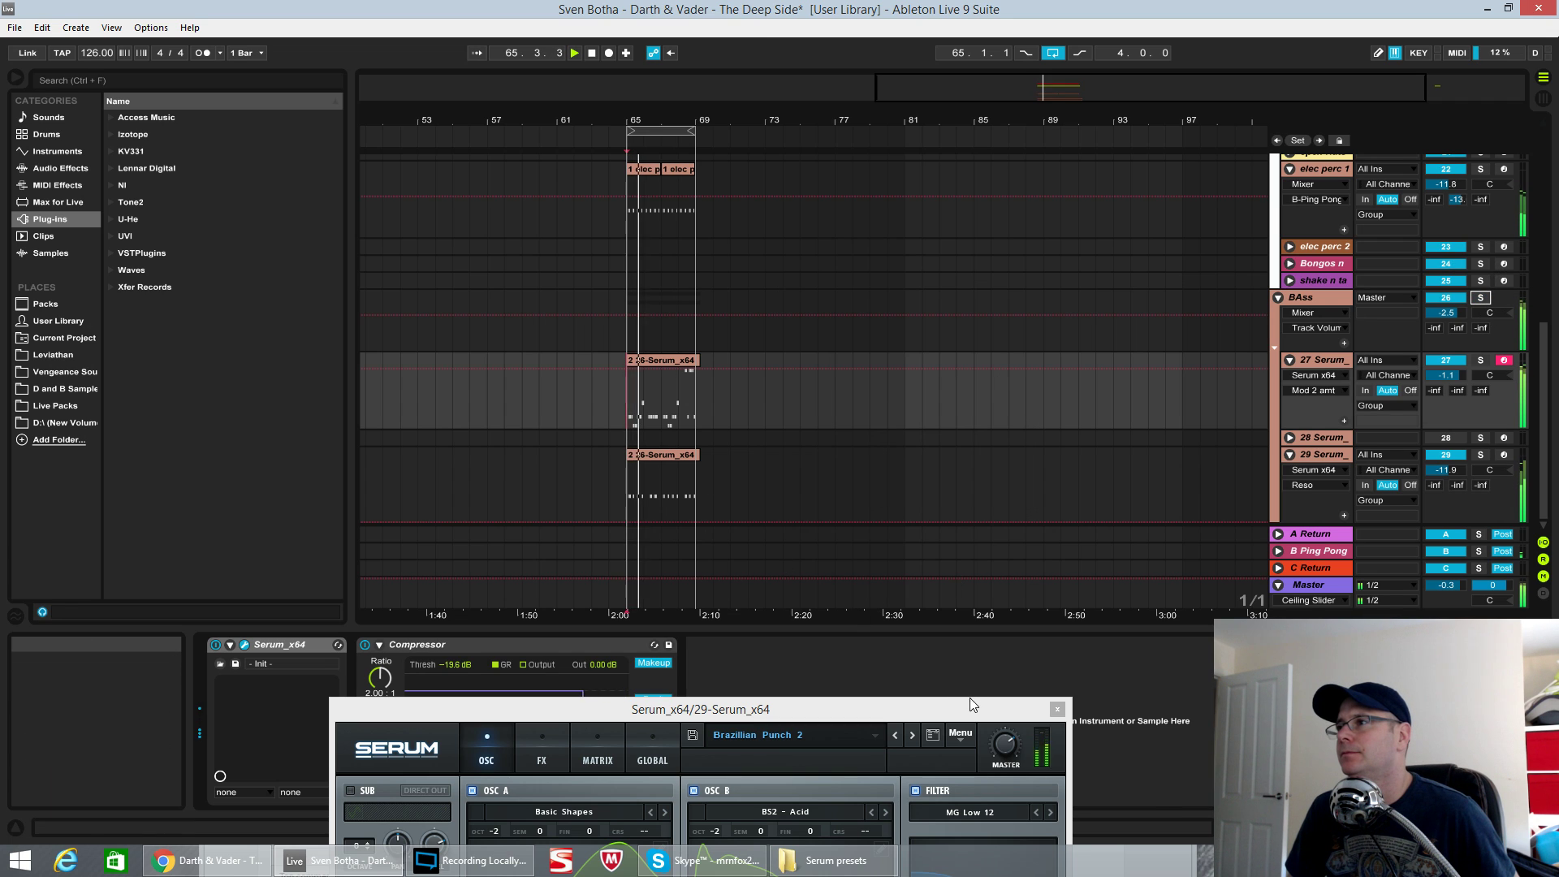
left_click_drag(968, 703, 982, 360)
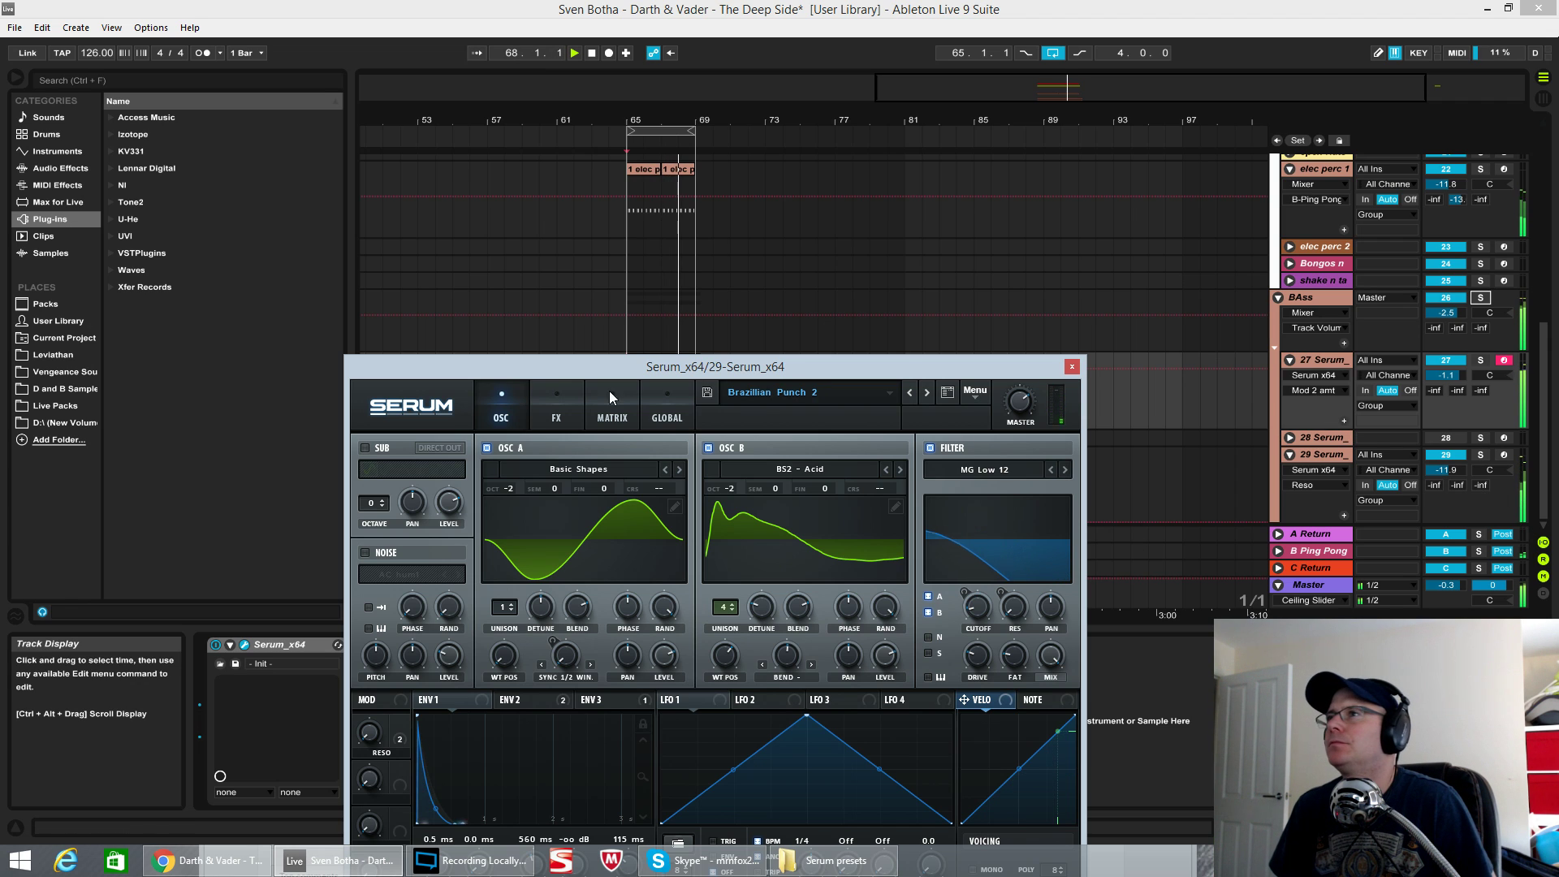
left_click_drag(1446, 470, 1447, 457)
left_click_drag(992, 363, 1019, 225)
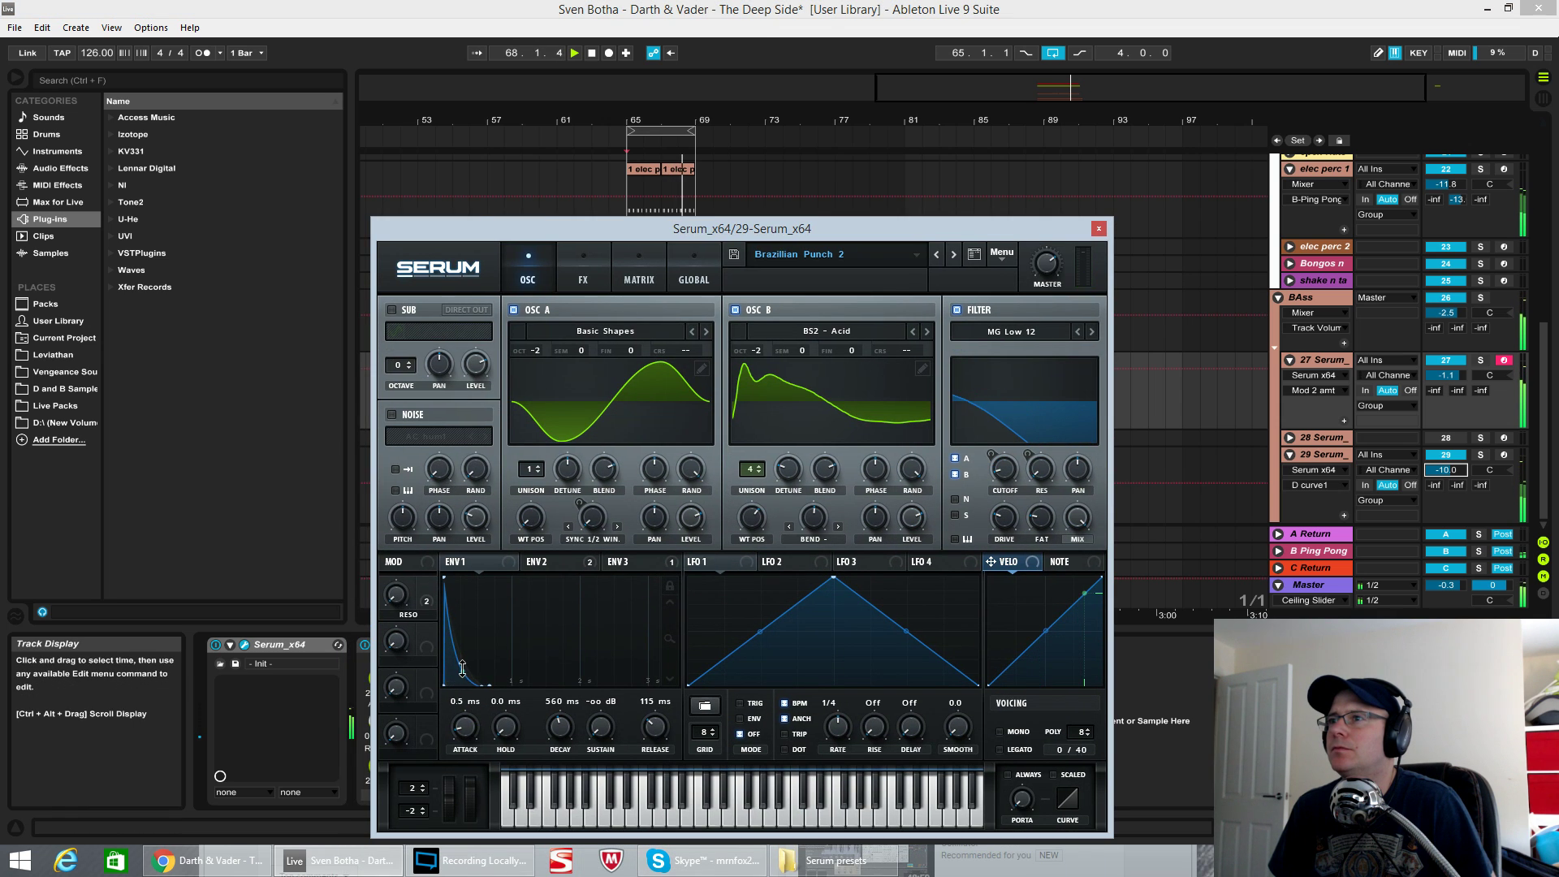
- Steepen the click layer's ENV 1 decay curve, close its editor, and reopen track 27's Serum
left_click_drag(463, 671, 463, 678)
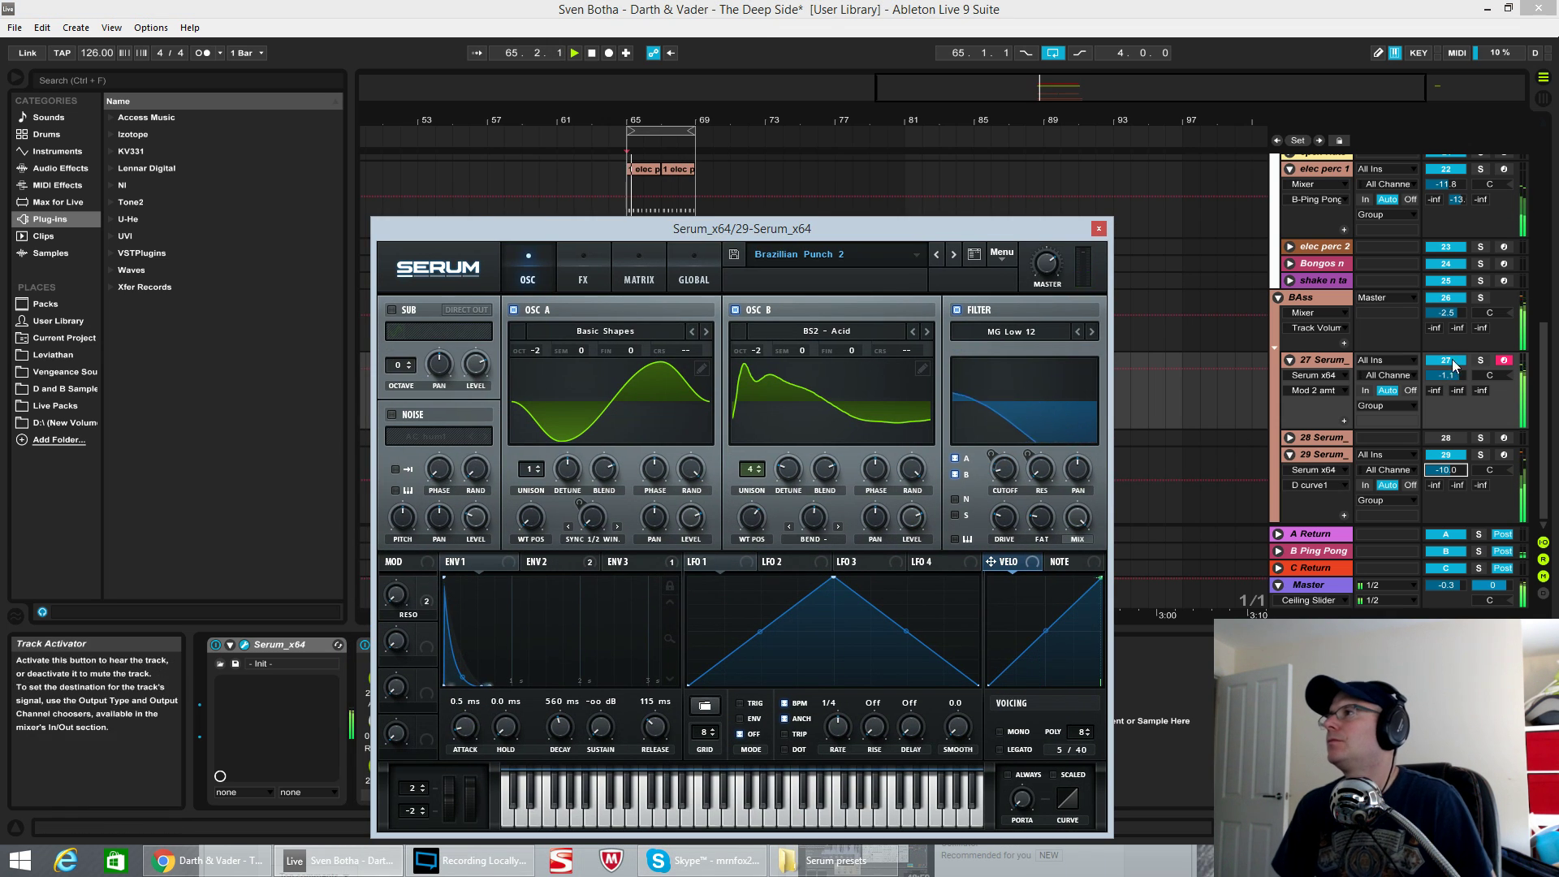
key("space")
left_click(1099, 231)
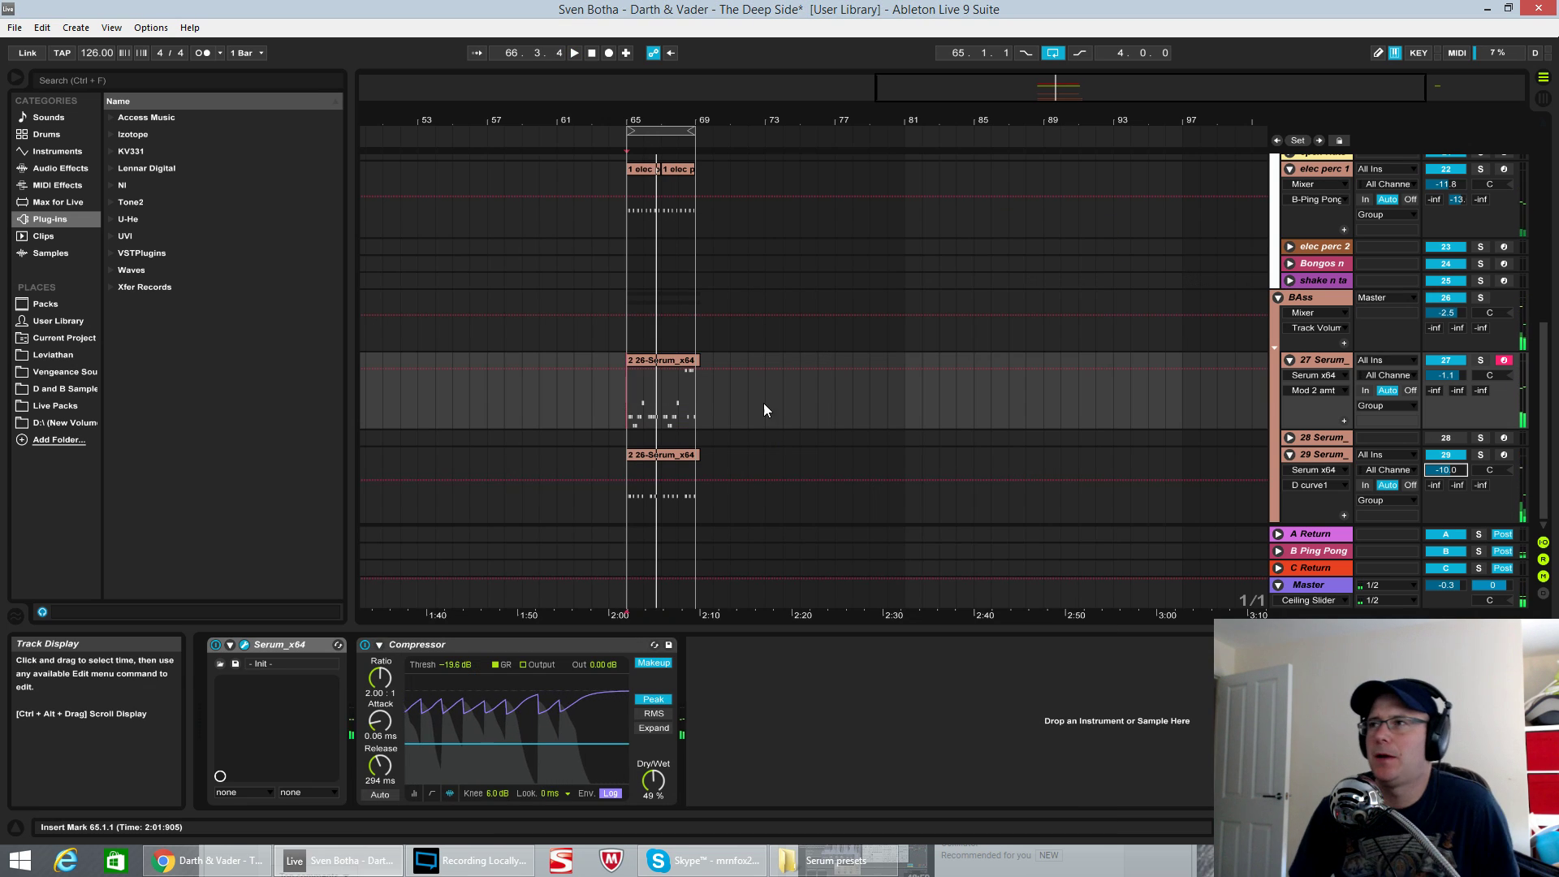
left_click_drag(0, 199, 822, 125)
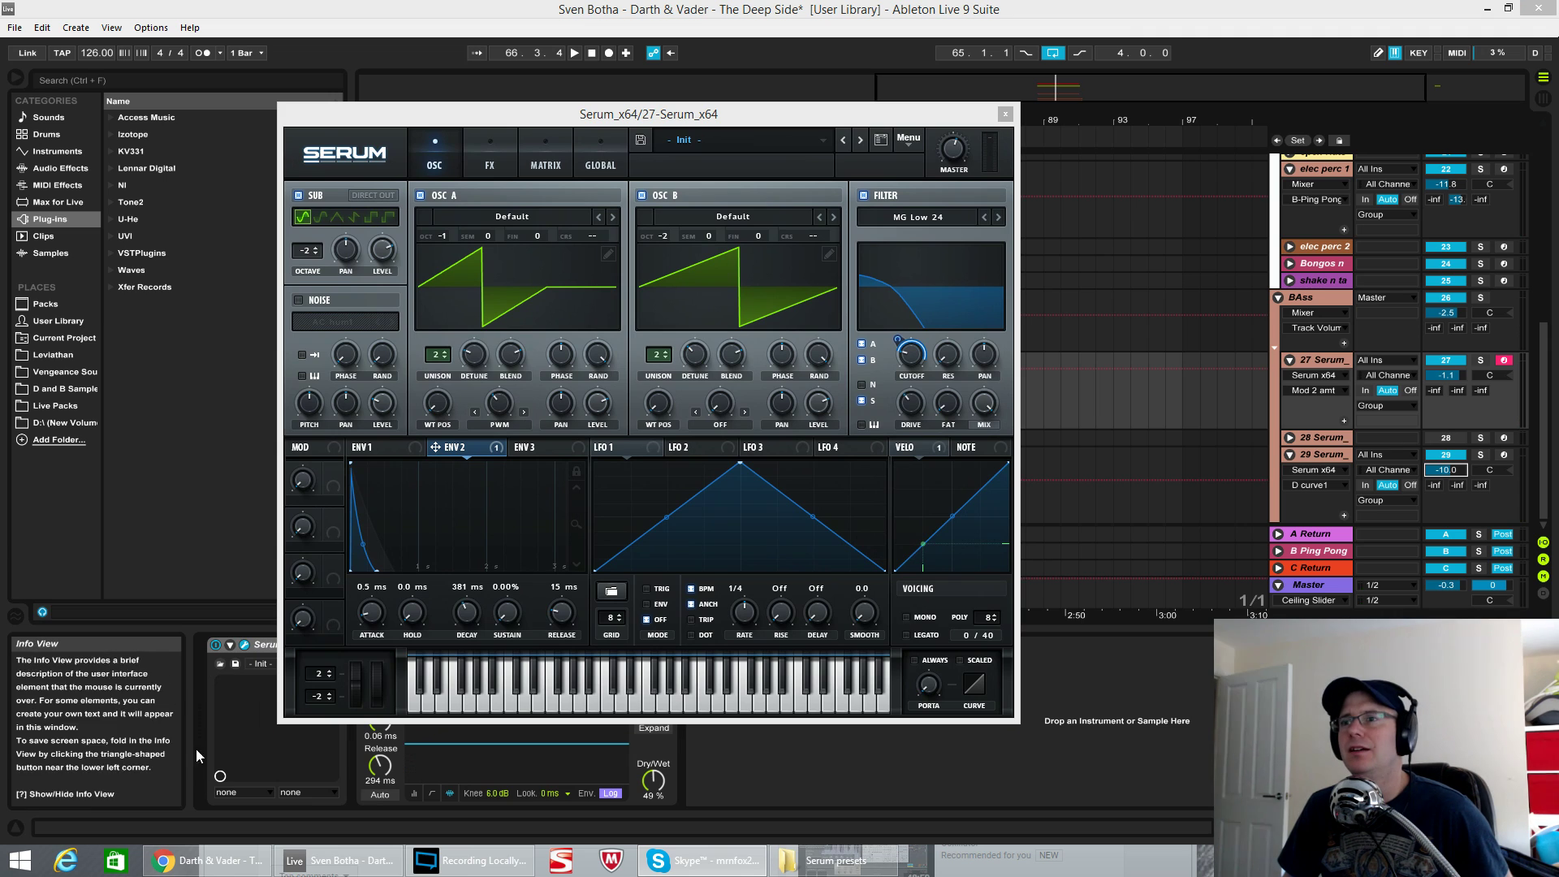
- Bring the Darth & Vader – The Deep Side YouTube page forward, shifted right
left_click(204, 861)
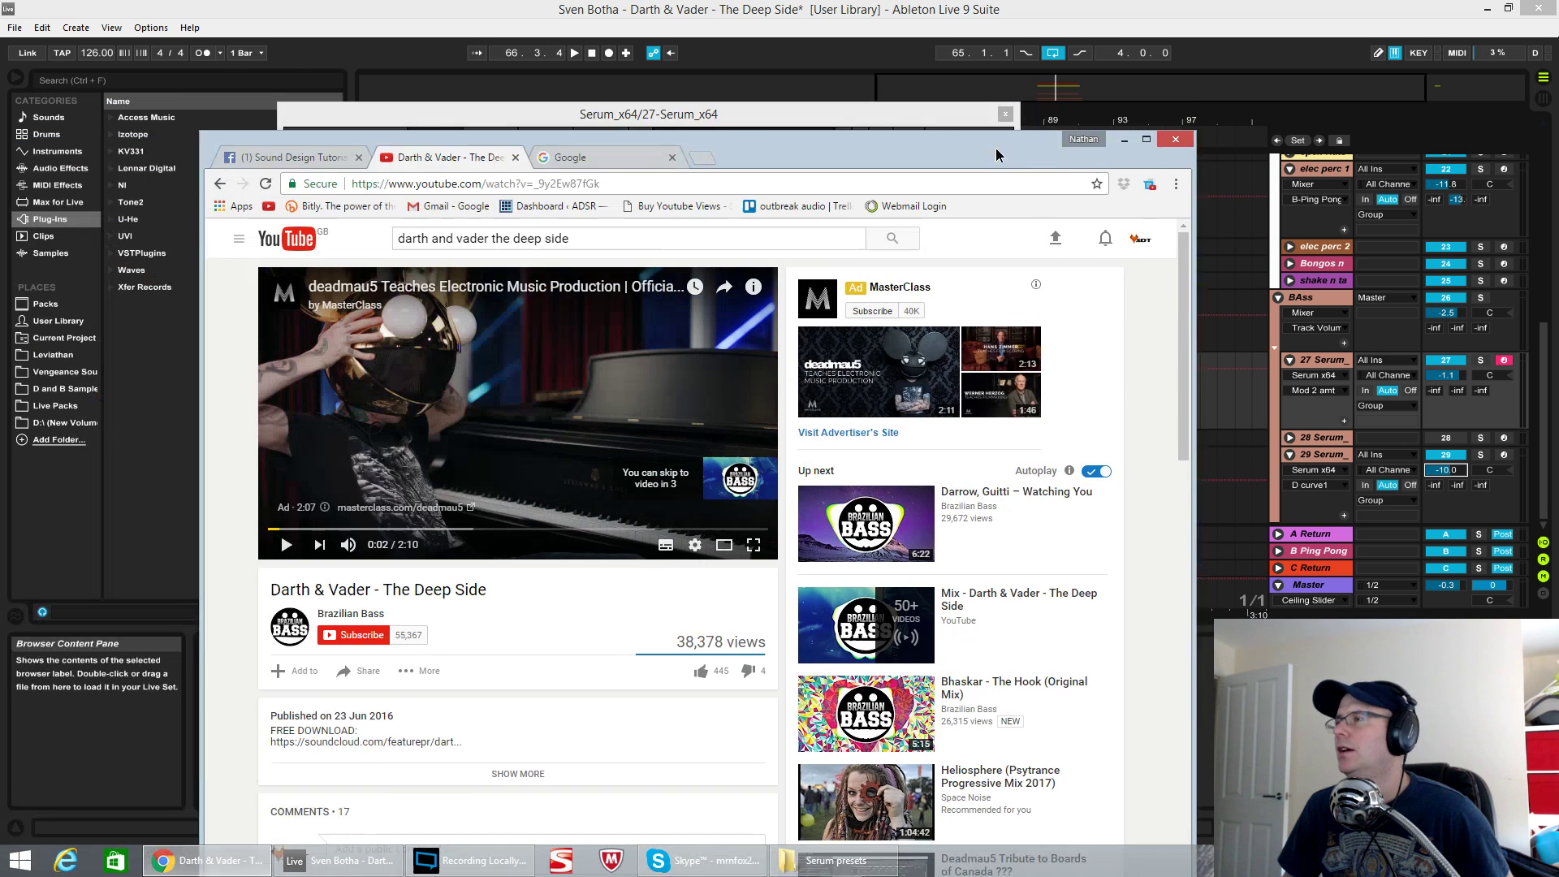
left_click_drag(999, 112, 1098, 65)
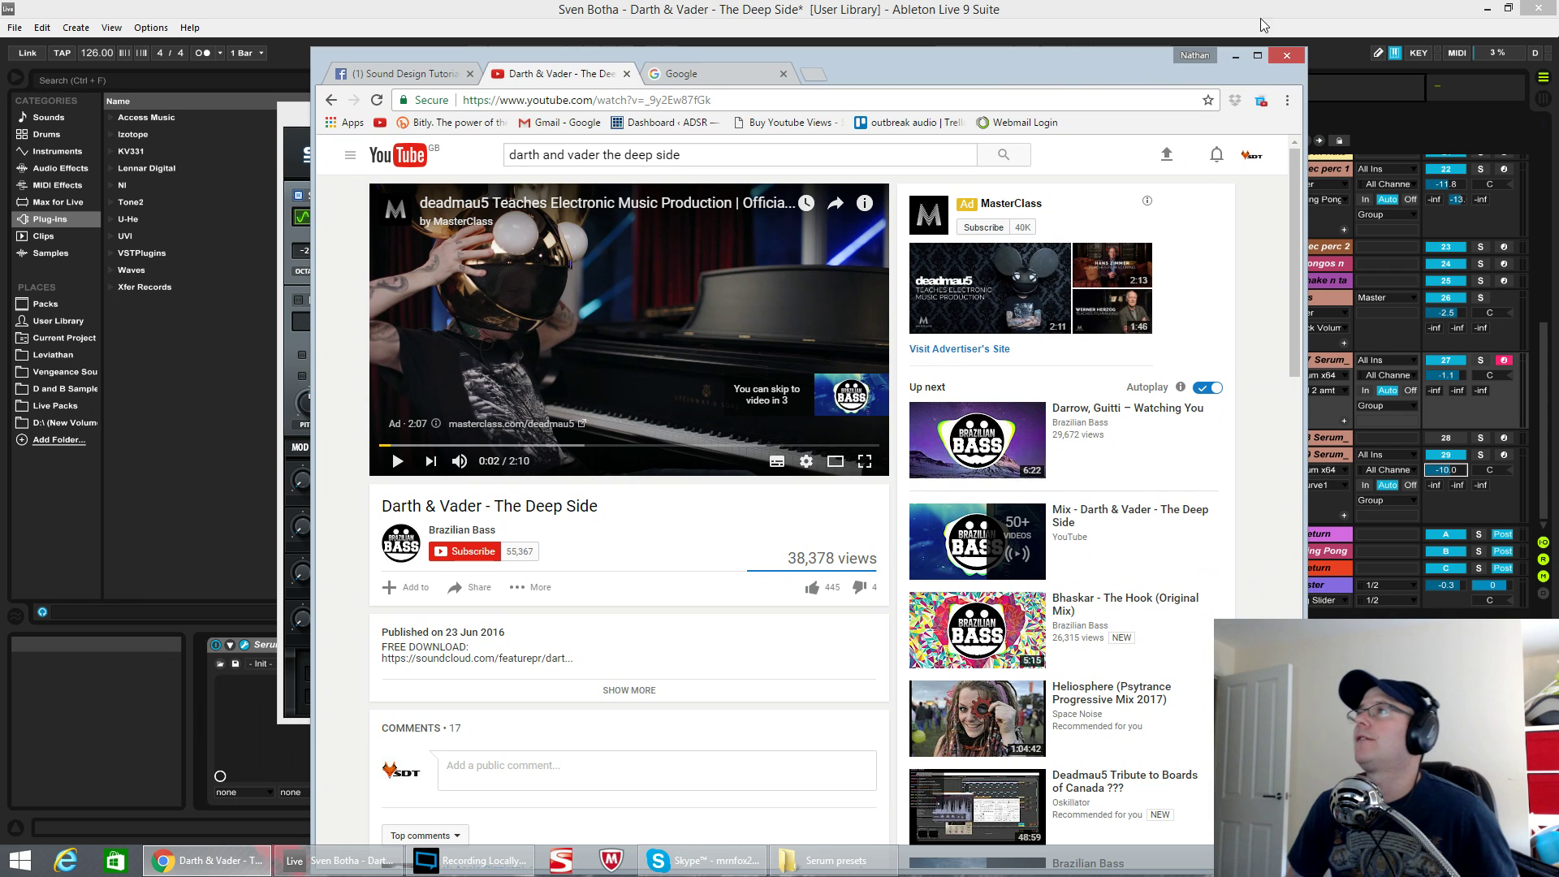
left_click(46, 106)
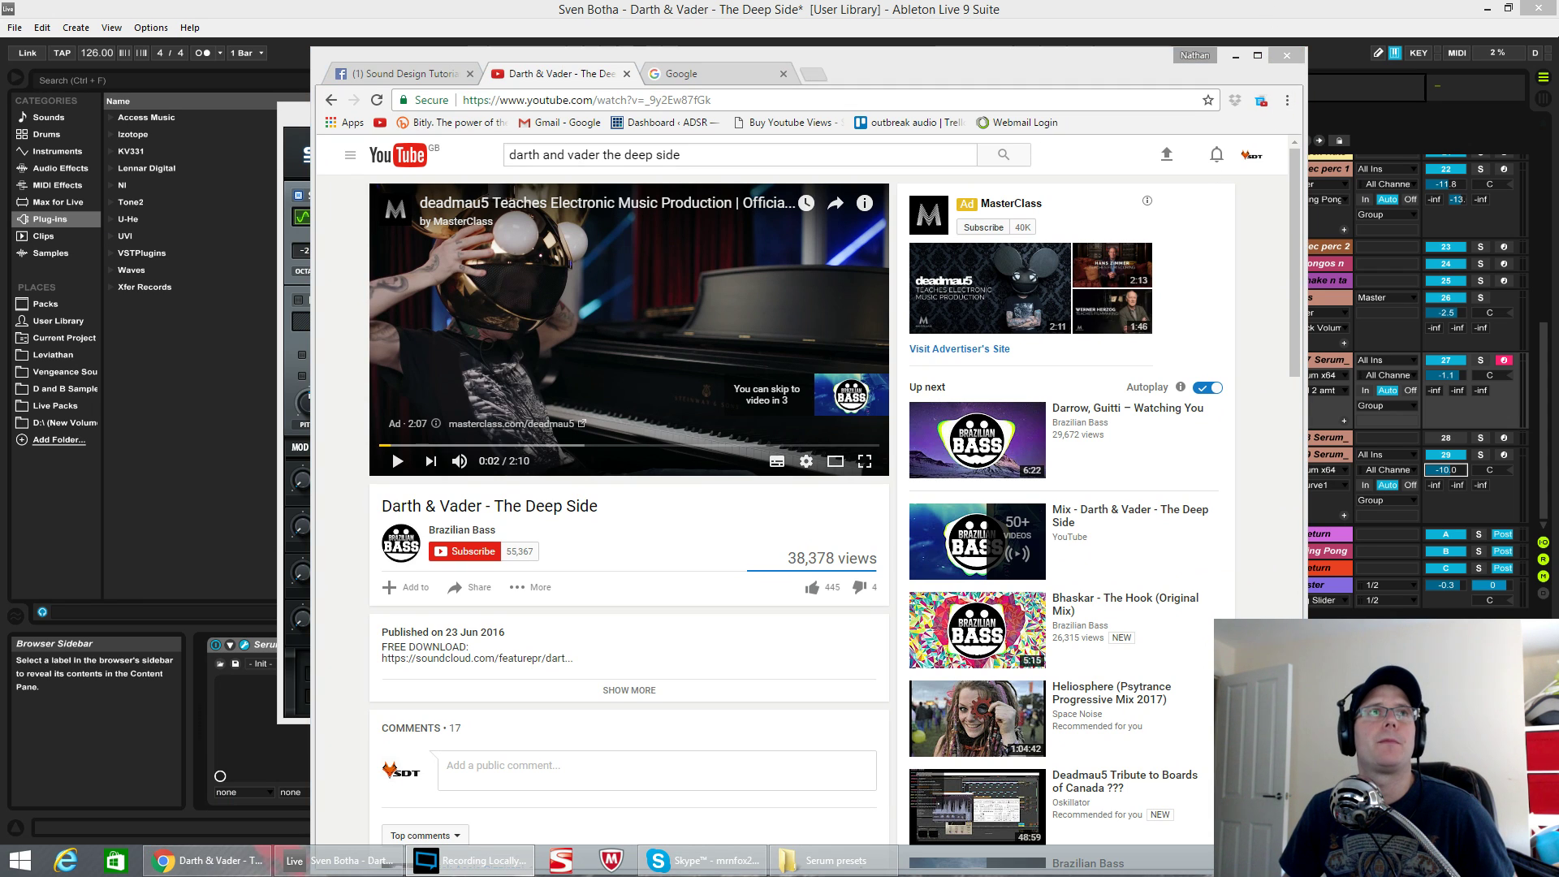